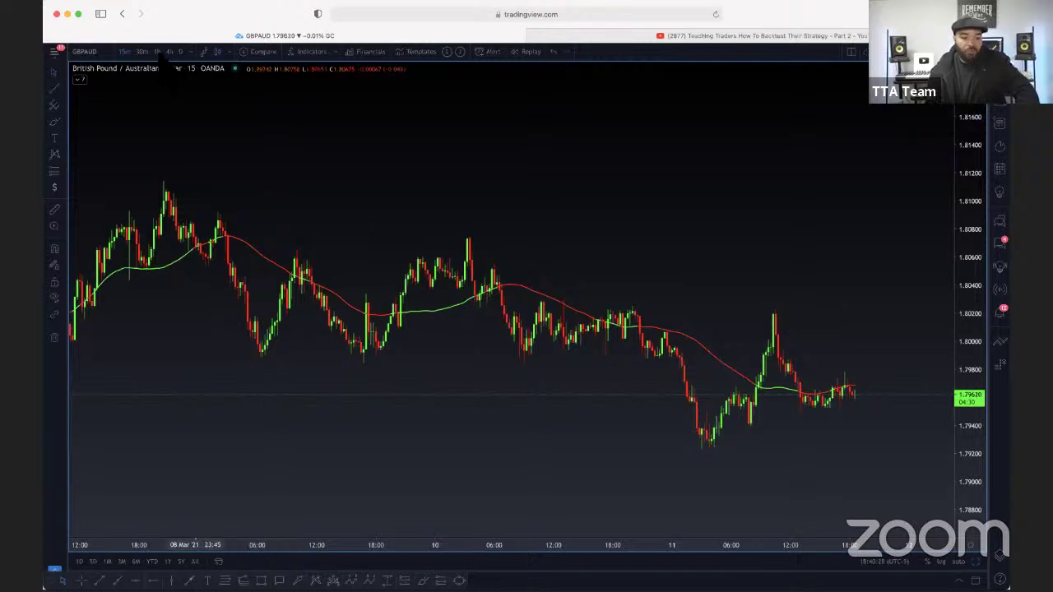
Switch the GBPAUD chart to the 1-hour timeframe and fit the recent price action in view
type("60")
key("Return")
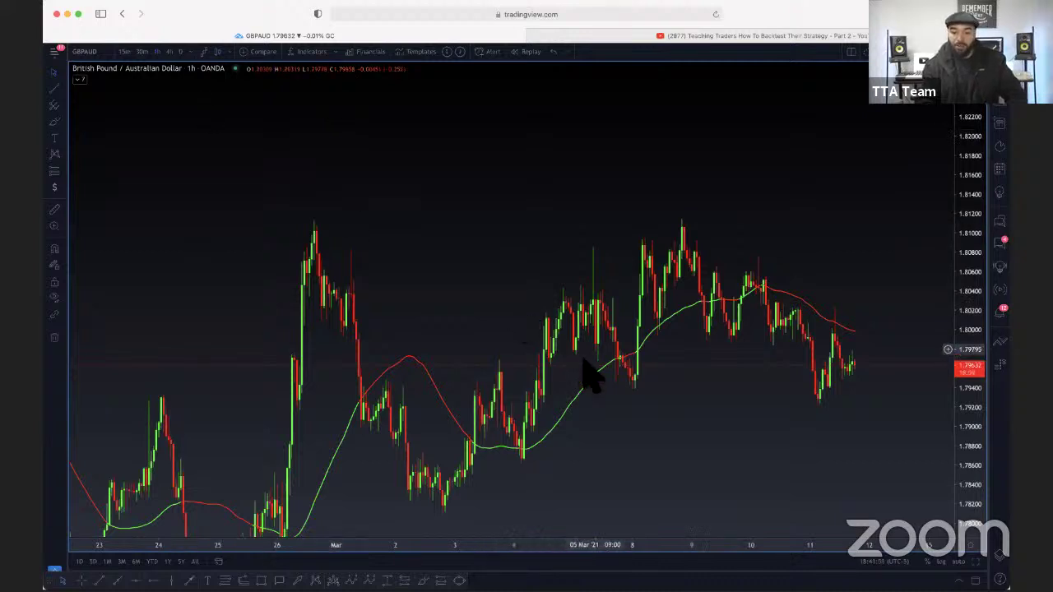
left_click_drag(981, 227, 976, 317)
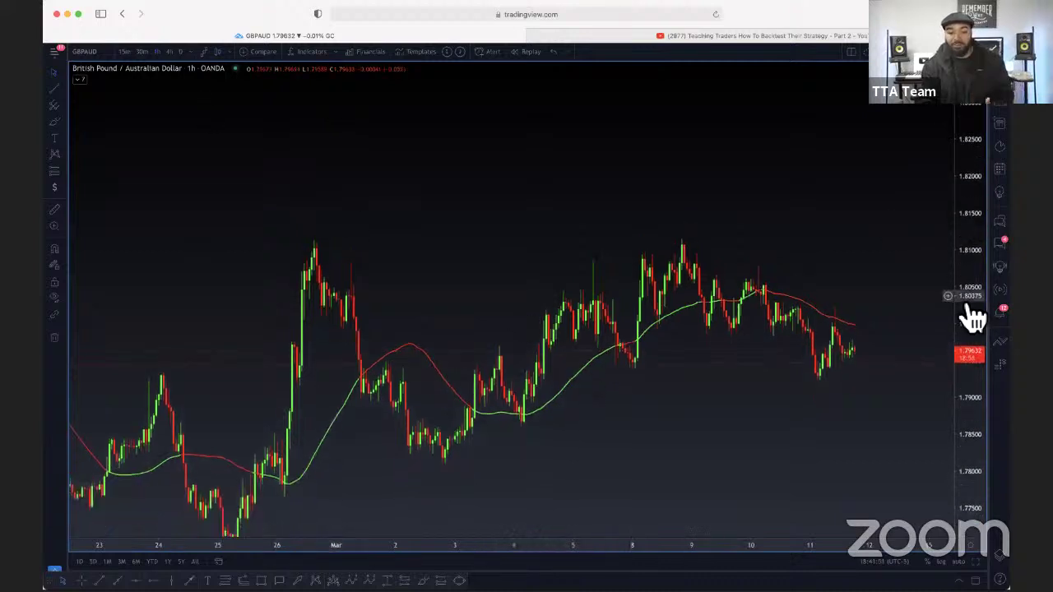
scroll(974, 316, "down", 1)
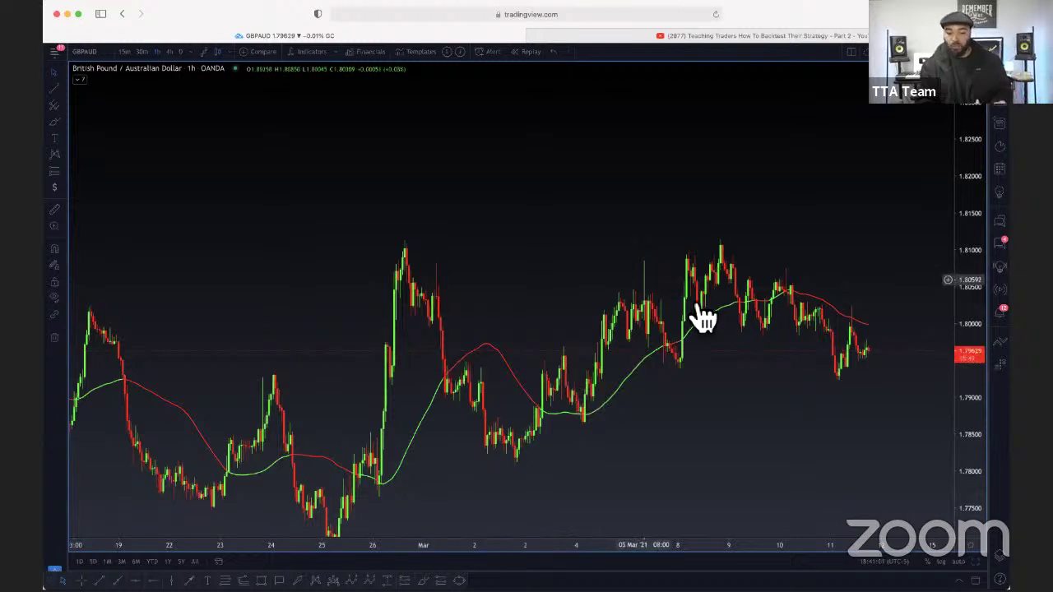
left_click_drag(717, 325, 469, 301)
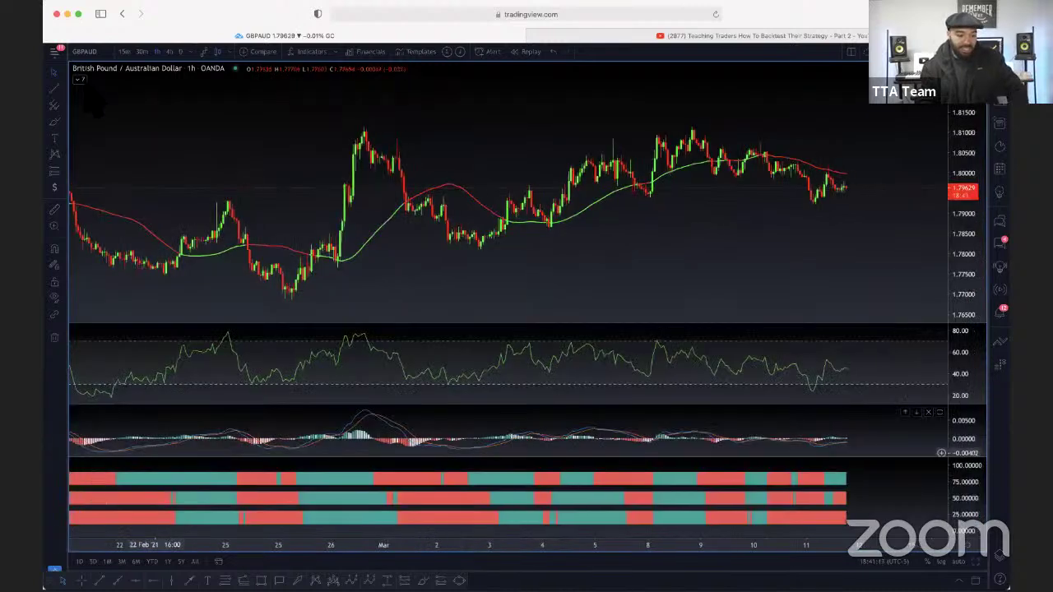
Remove the trend-bar, MACD and RSI panes, the Martin Trend Trader, and the hidden indicator listed above Martin Support/Resistance
left_click(157, 466)
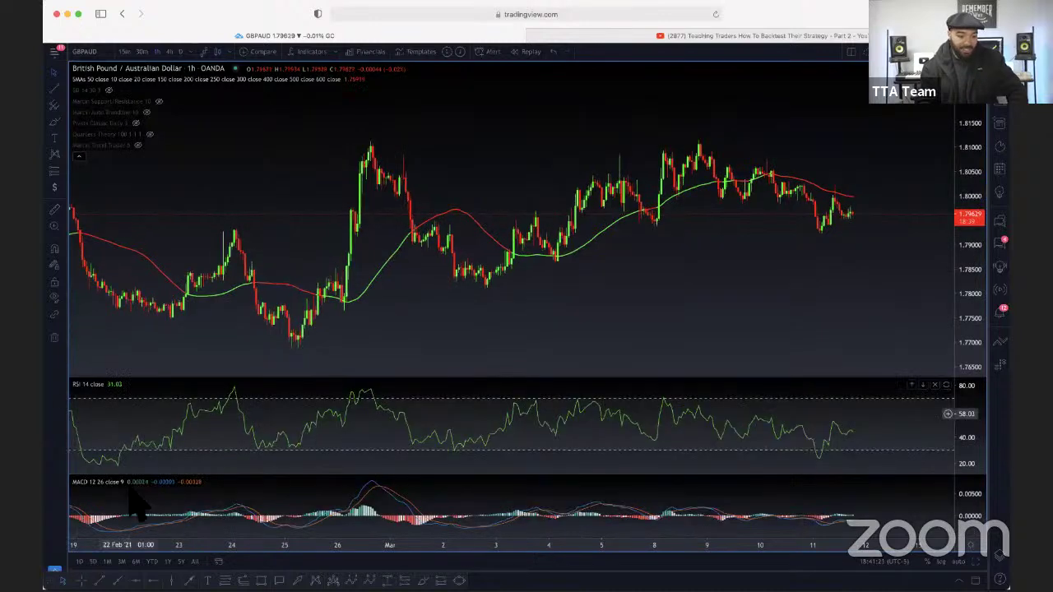
left_click(170, 483)
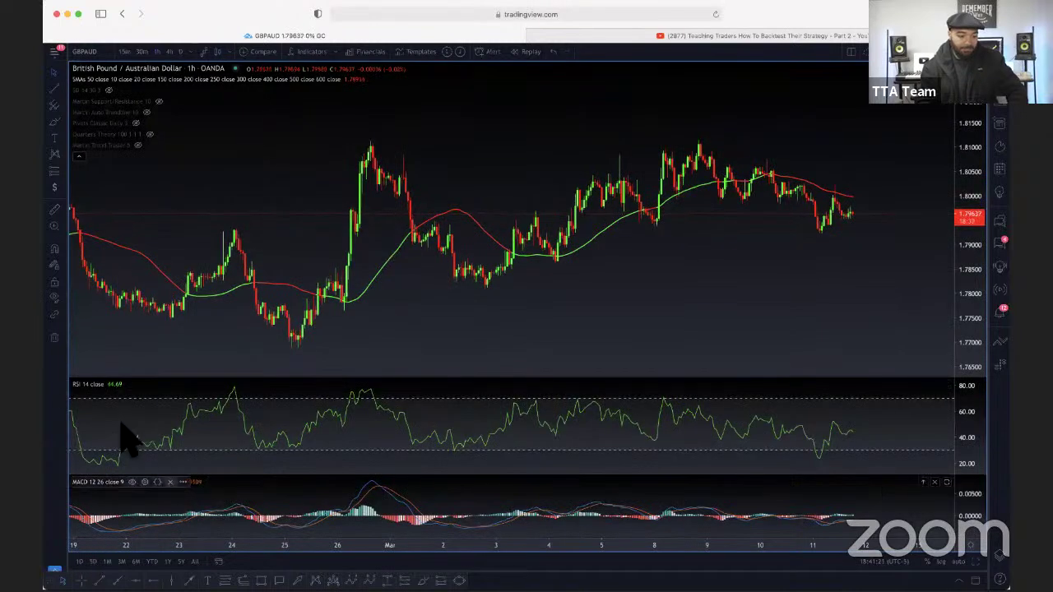
left_click(151, 433)
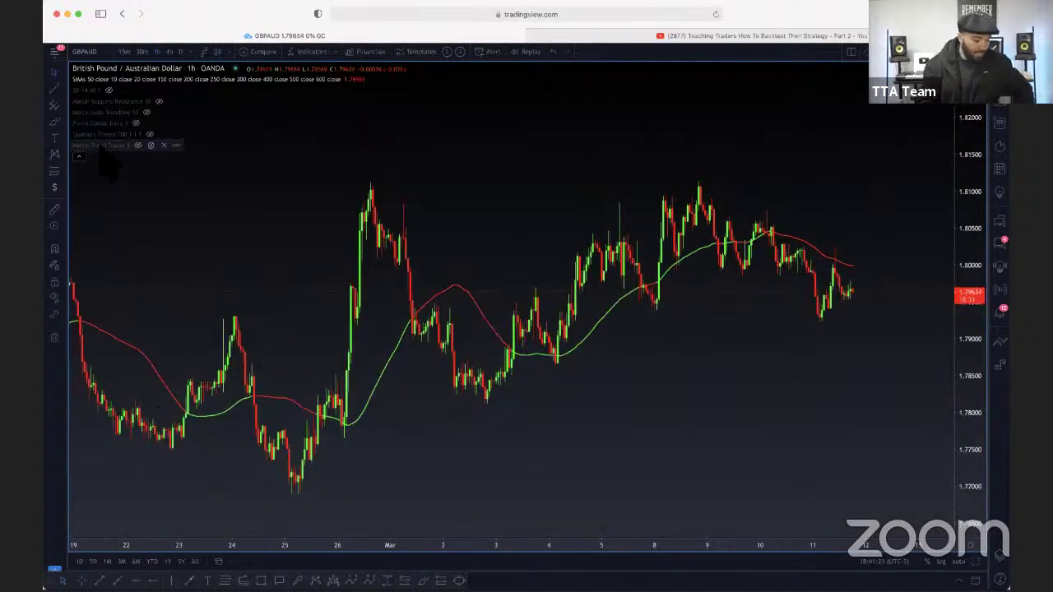
left_click(163, 144)
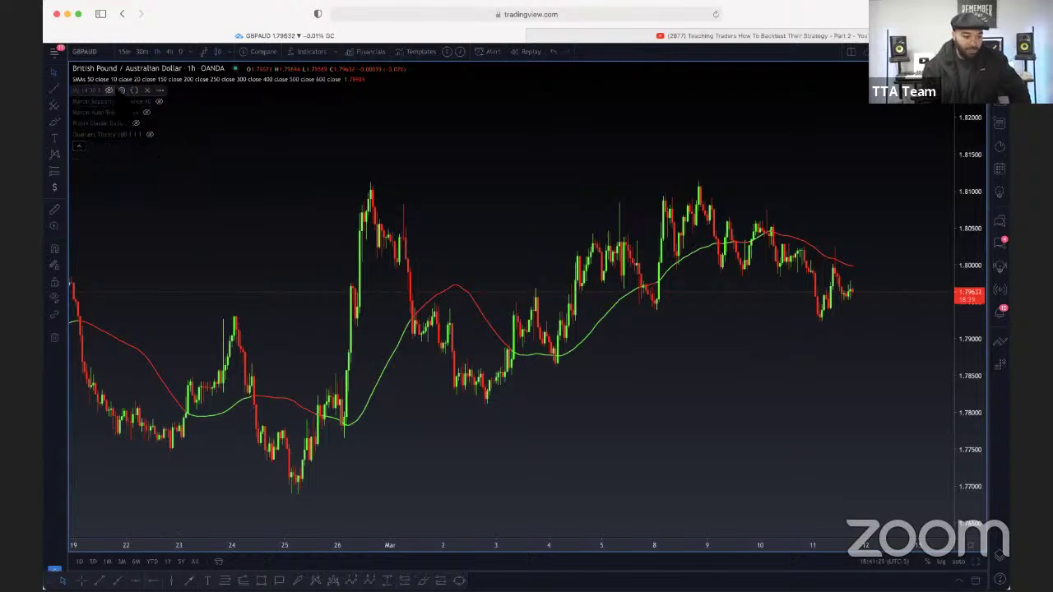
left_click(148, 89)
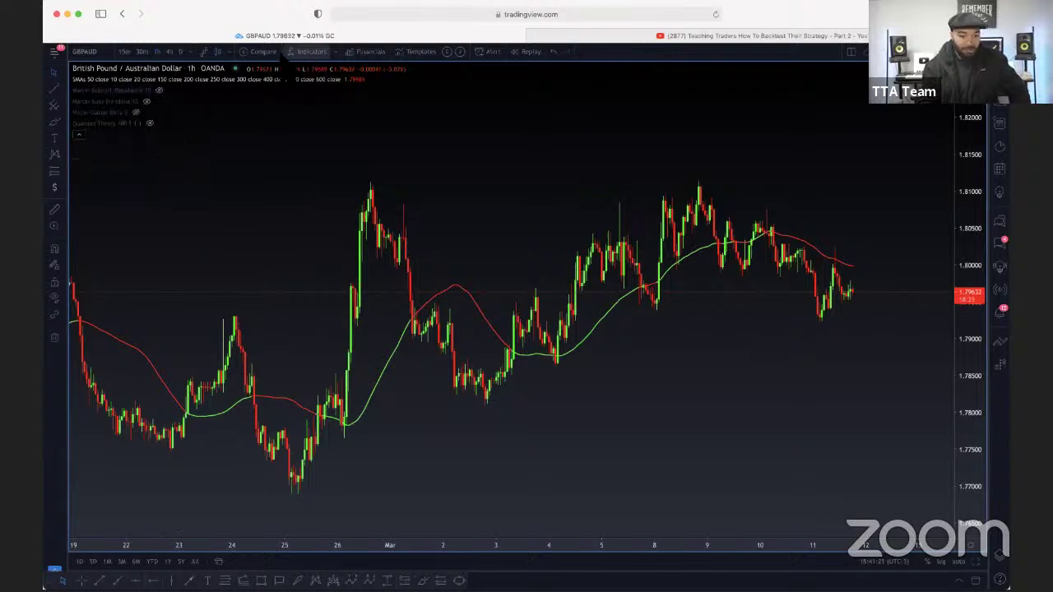
Search the indicators for "ema" and add the built-in Moving Average Exponential to the chart
left_click(312, 51)
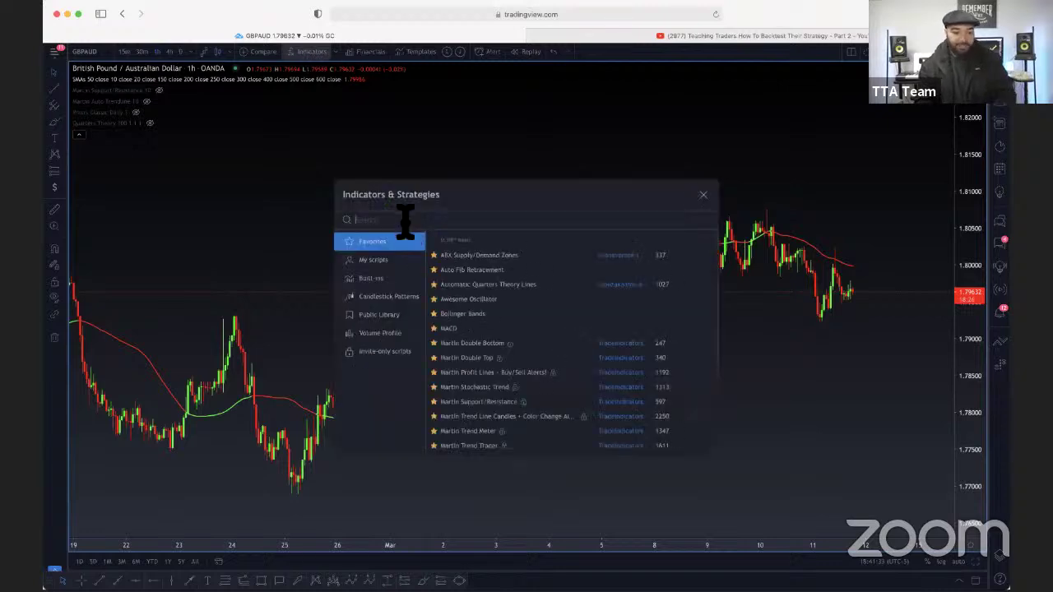
type("ema")
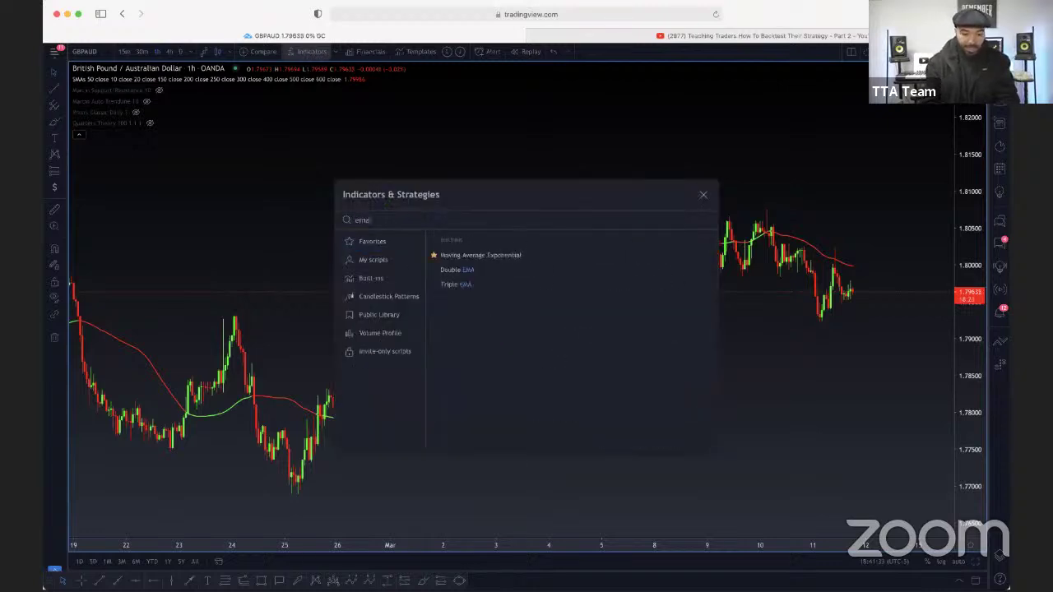
left_click(495, 256)
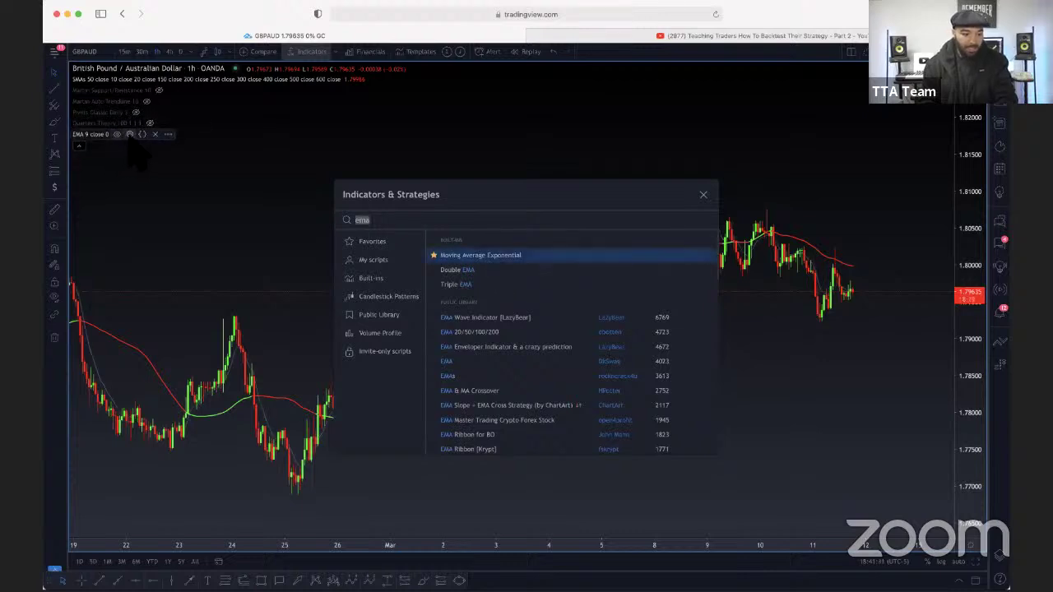
key("Escape")
Set the EMA's length to 200 and hide the SMAs indicator on the price chart
double_click(442, 239)
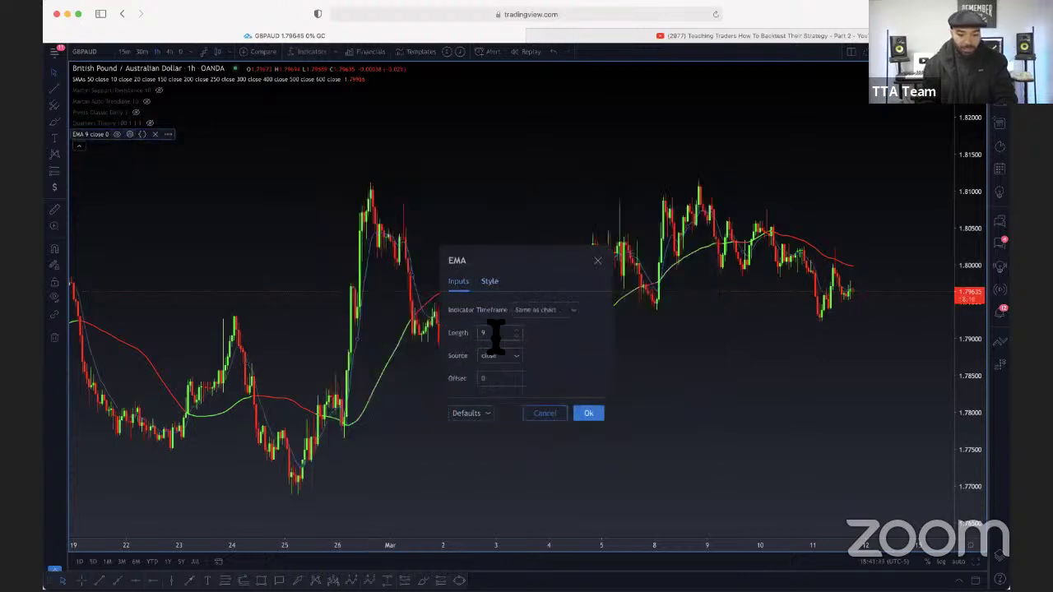
left_click(496, 333)
type("200")
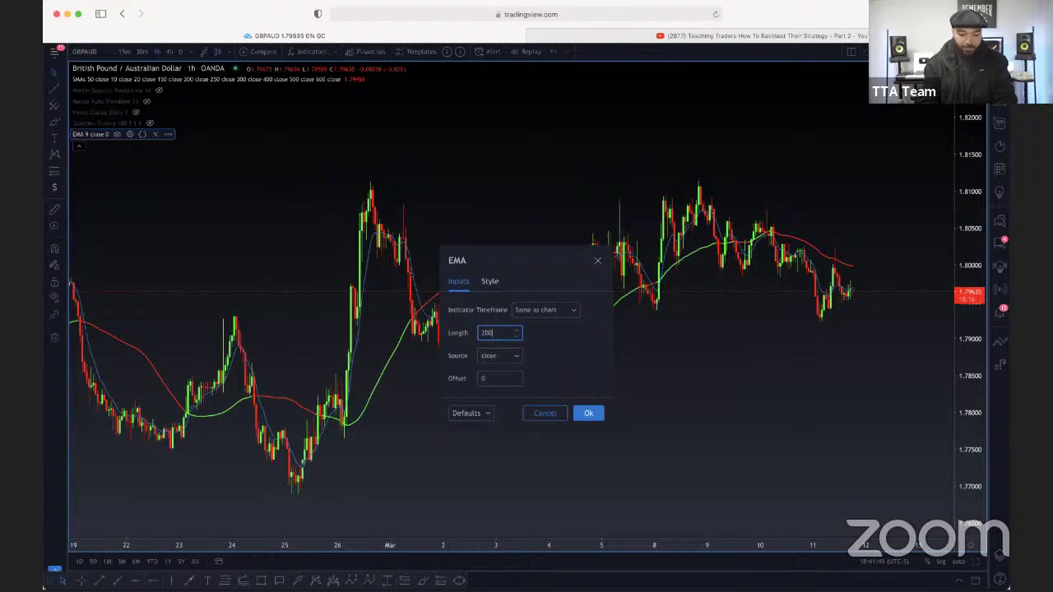
left_click(588, 416)
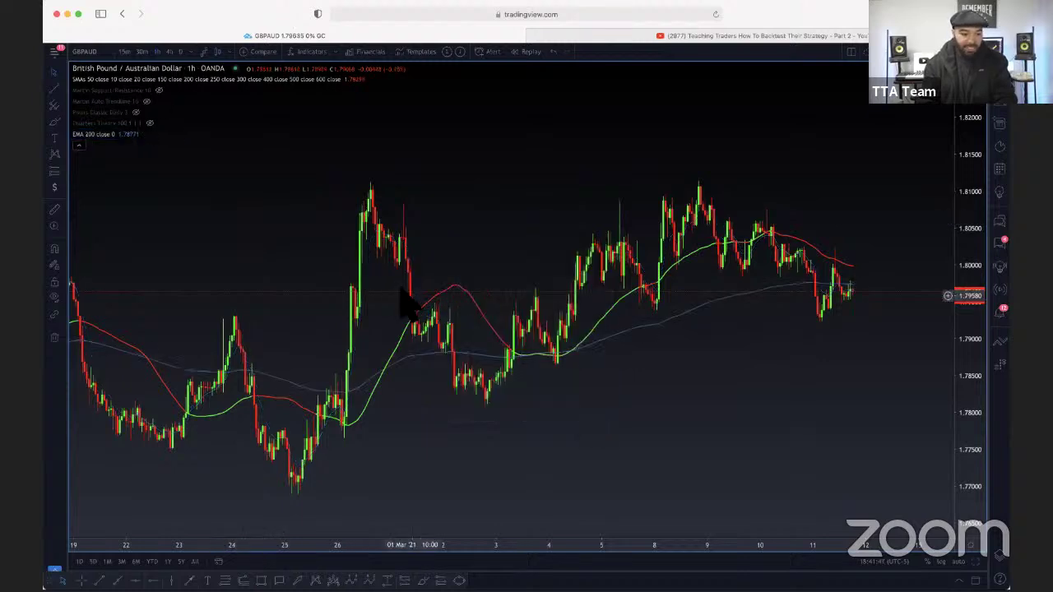
left_click(350, 79)
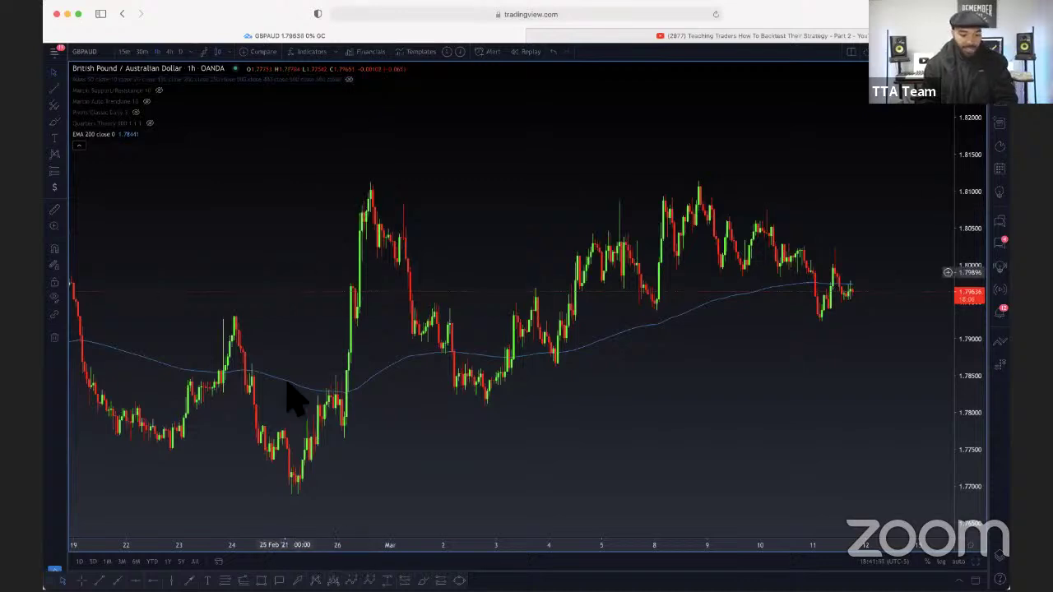
Search the indicators for "stoc" and add the built-in Stochastic to the chart
left_click(312, 51)
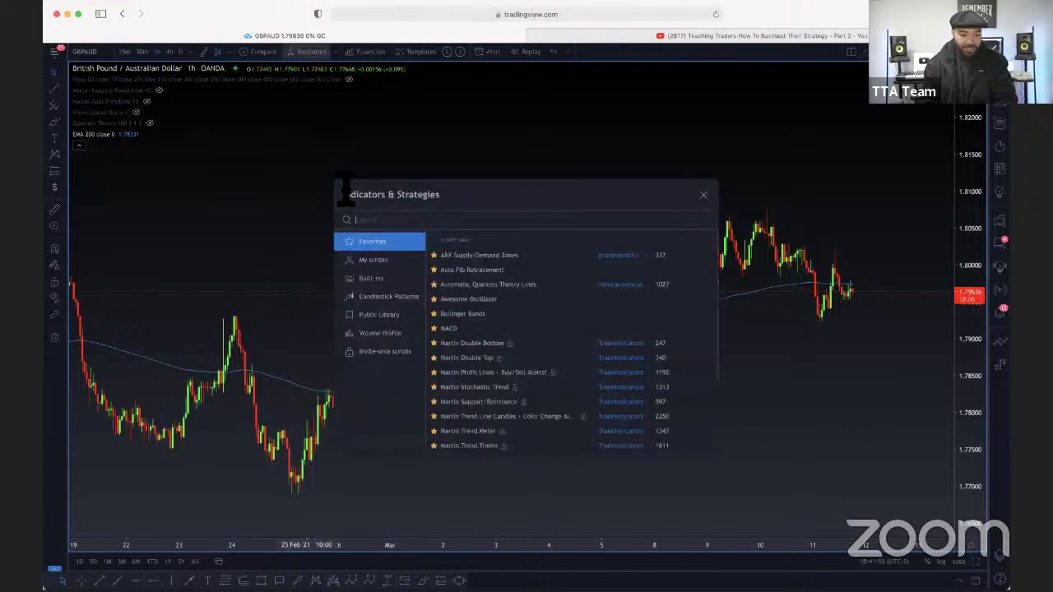
type("sta")
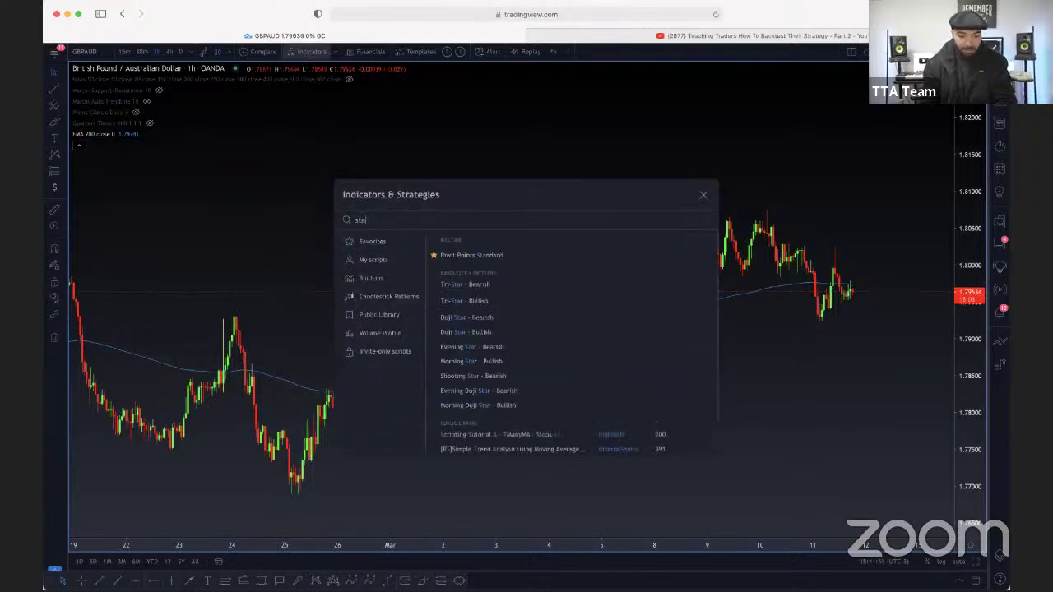
type("c")
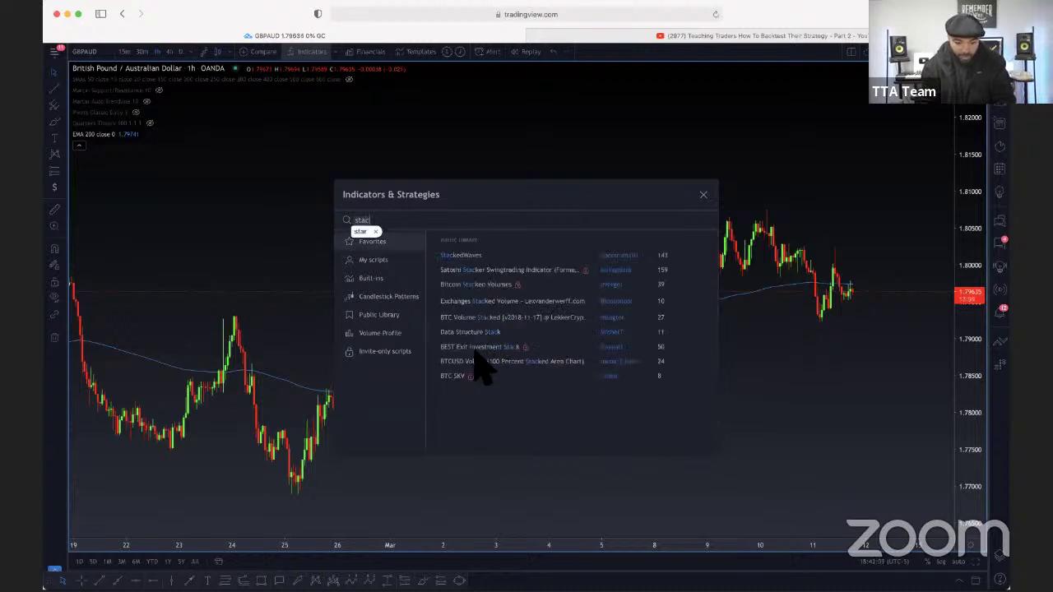
key("BackSpace")
key("BackSpace")
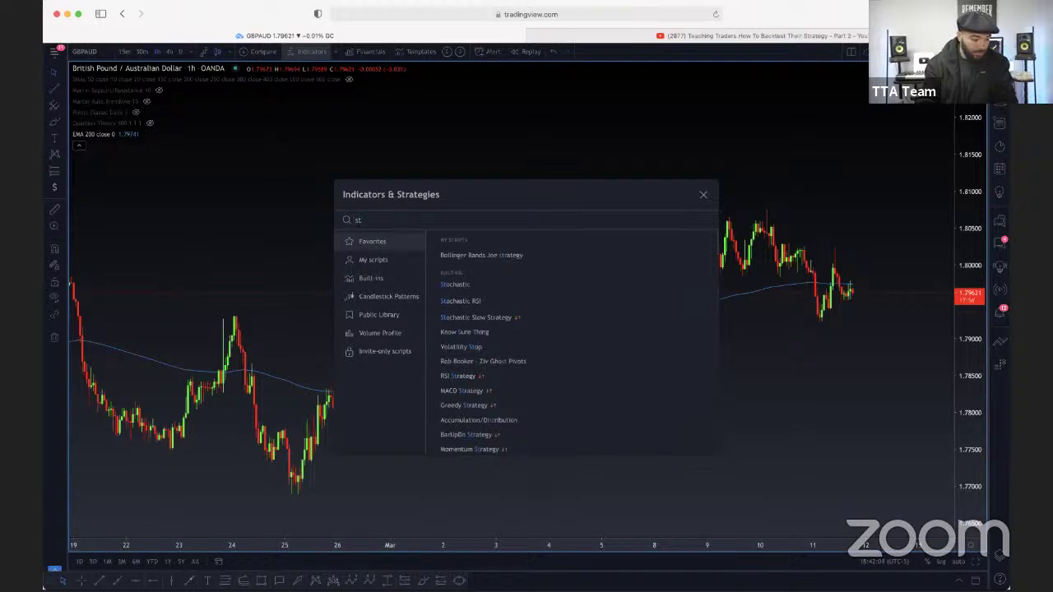
type("och")
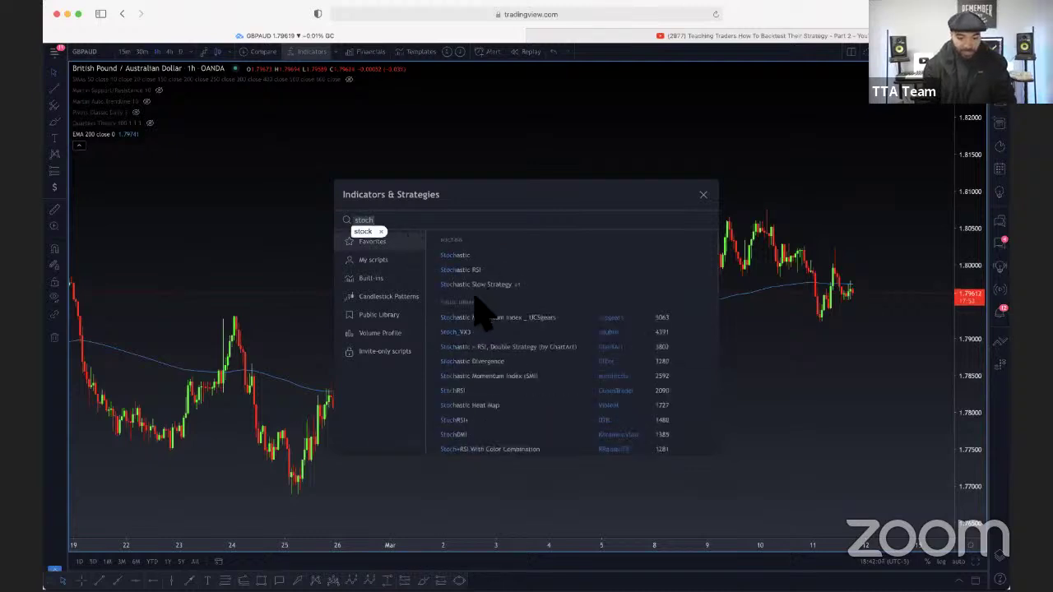
key("BackSpace")
type("k")
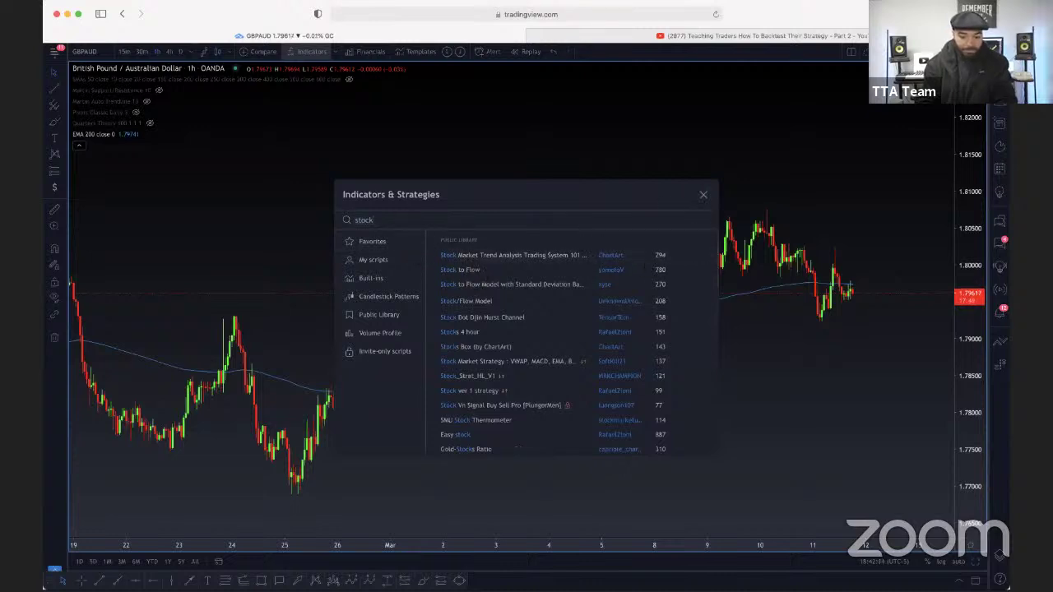
key("BackSpace")
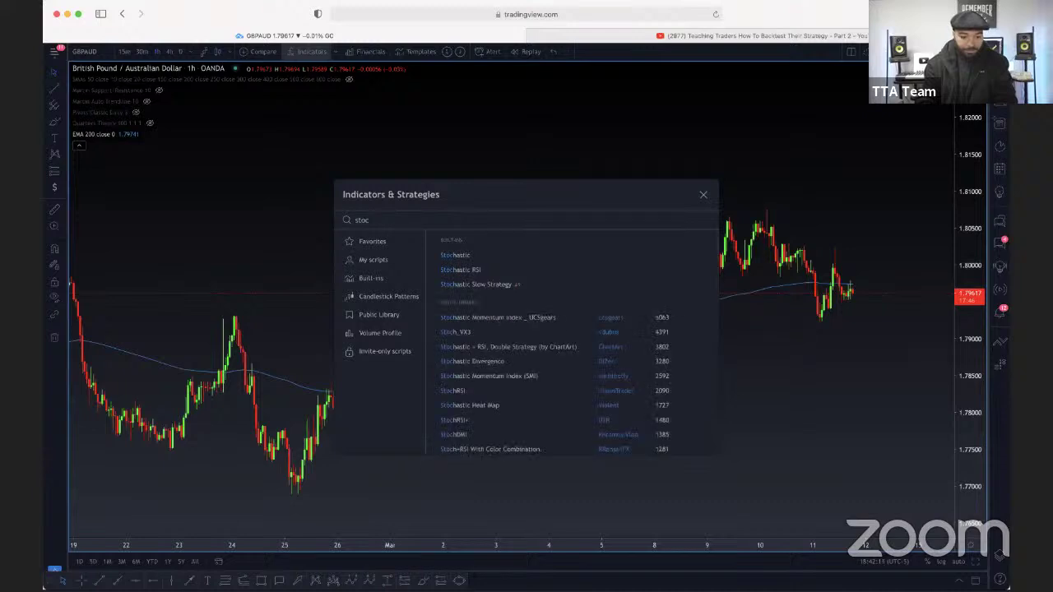
left_click(455, 255)
left_click(703, 195)
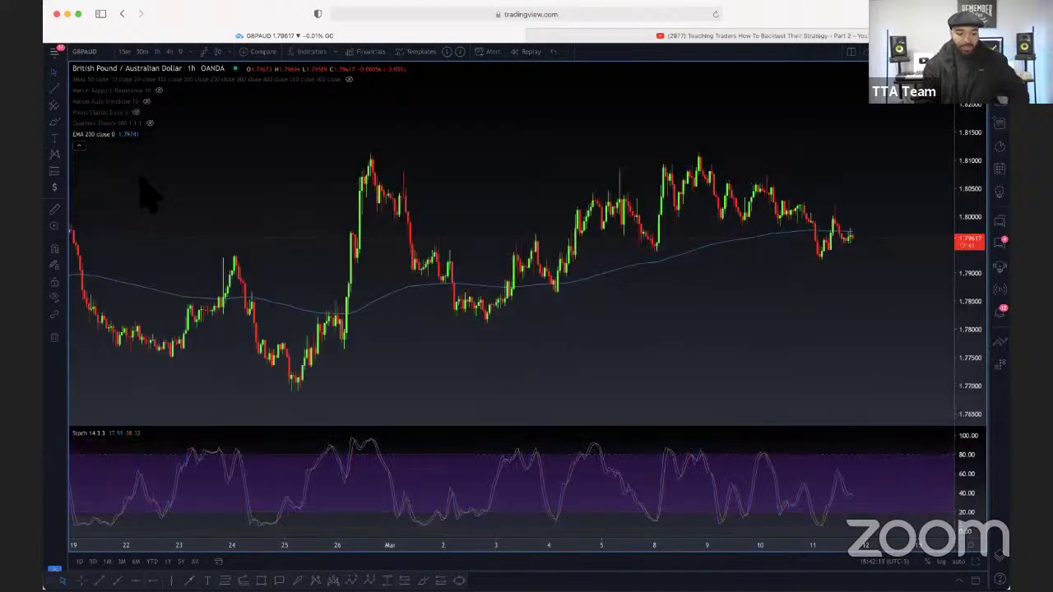
Review the 200 EMA's length, timeframe options and style settings, leaving them as they are
left_click(135, 134)
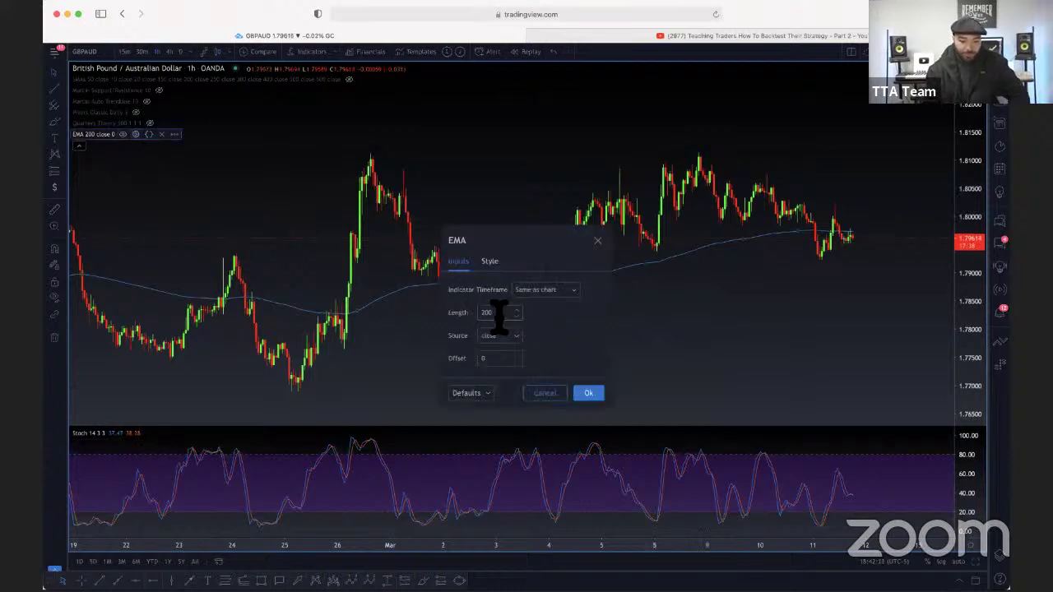
left_click(489, 262)
left_click(460, 262)
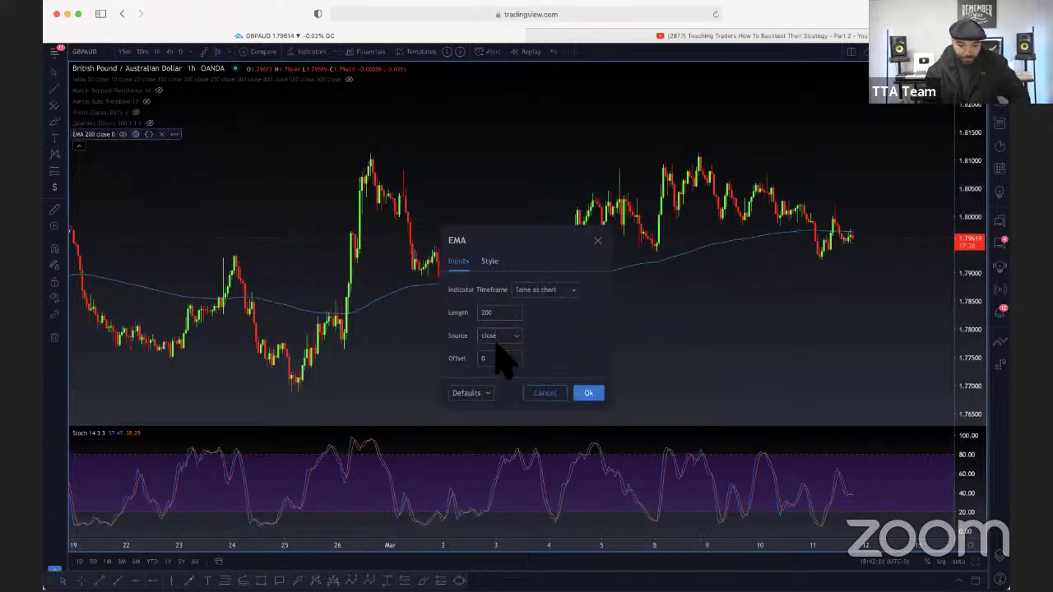
left_click(502, 314)
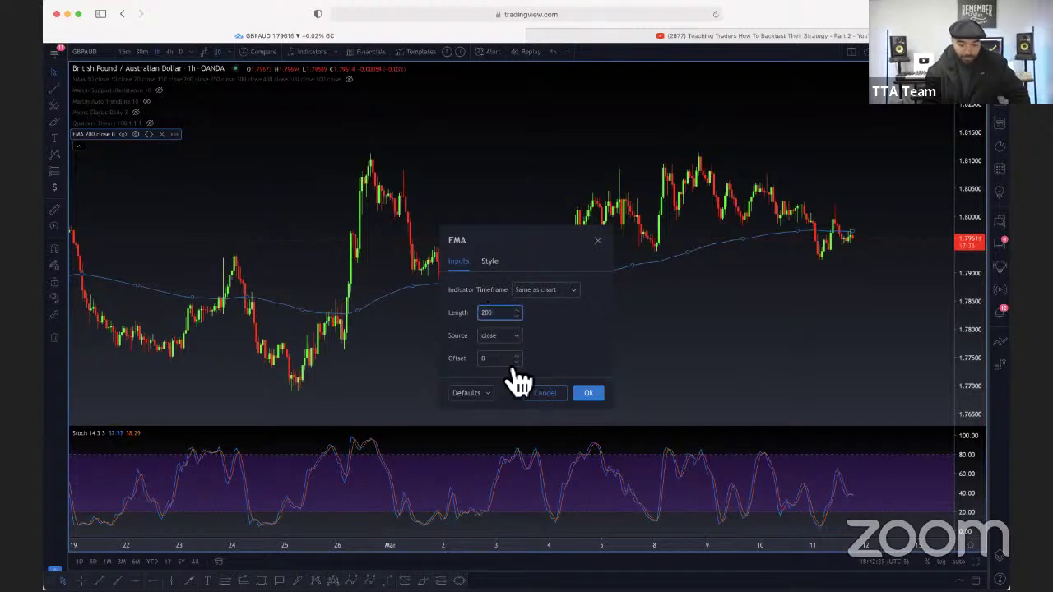
left_click(574, 290)
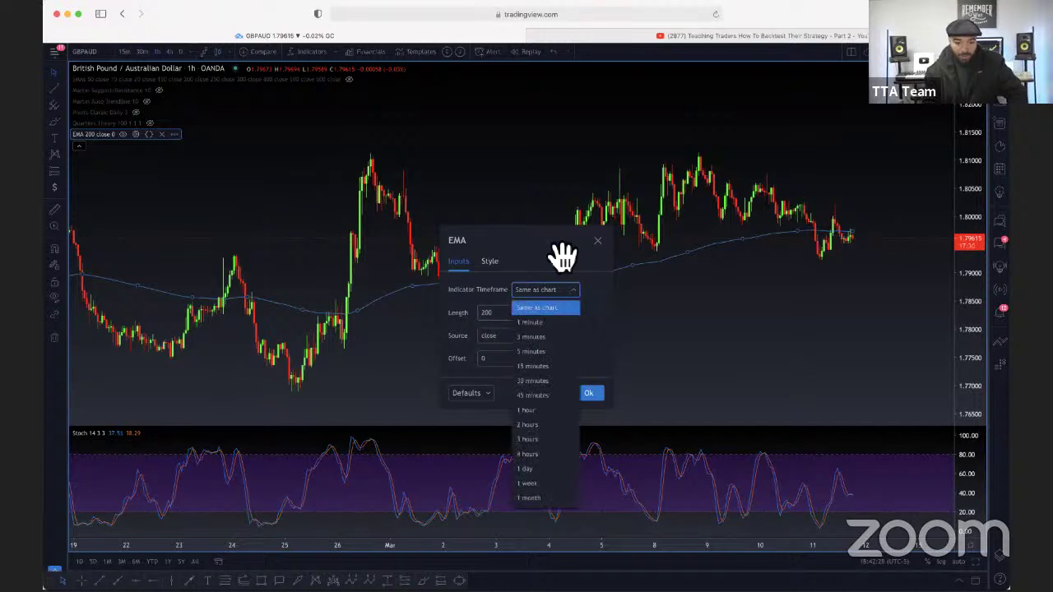
left_click(494, 264)
left_click(491, 261)
left_click(599, 240)
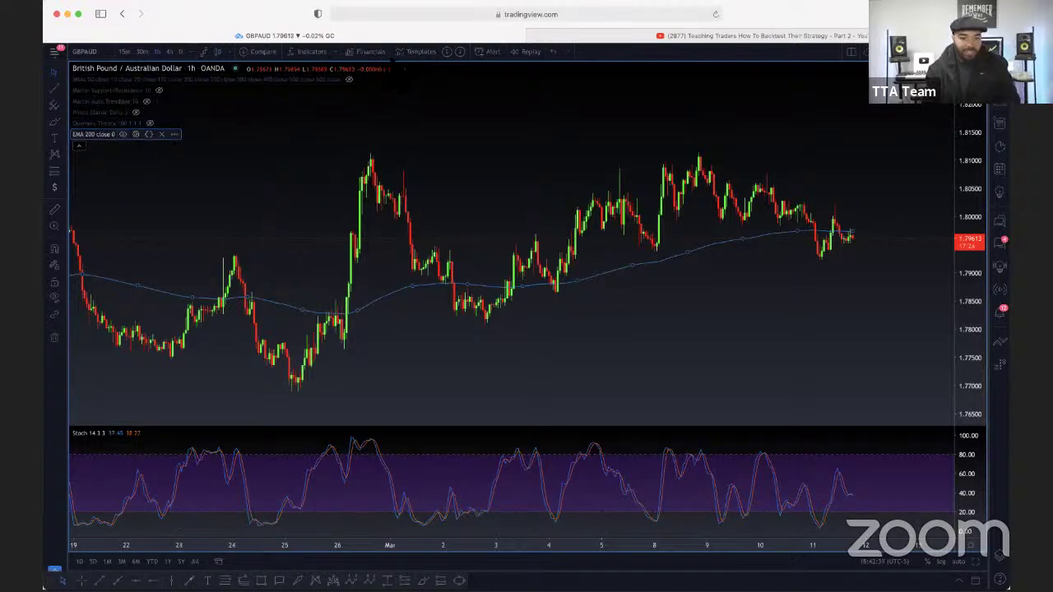
Set the Stochastic indicator's K value to 5
left_click(421, 51)
left_click(166, 380)
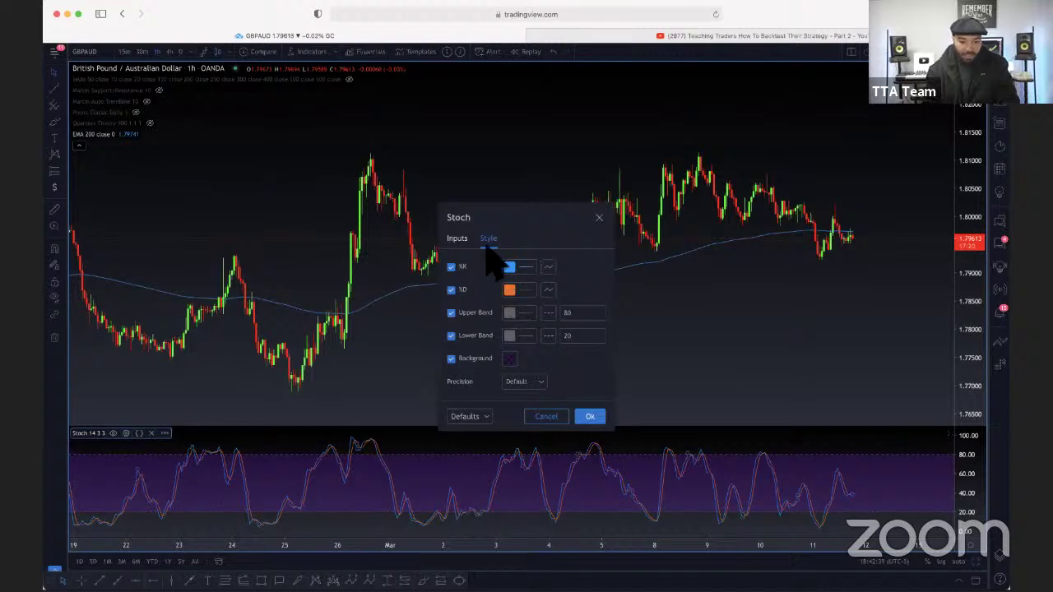
left_click(457, 239)
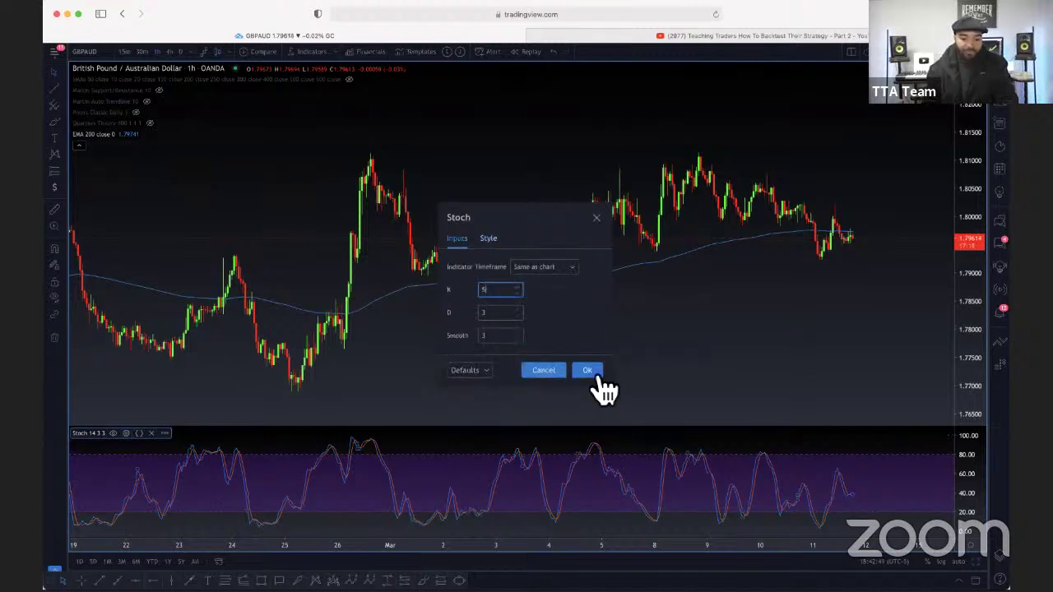
left_click(588, 371)
Change the 200 EMA line's colour to white and its thickness to the second-thickest option
left_click_drag(714, 380, 652, 278)
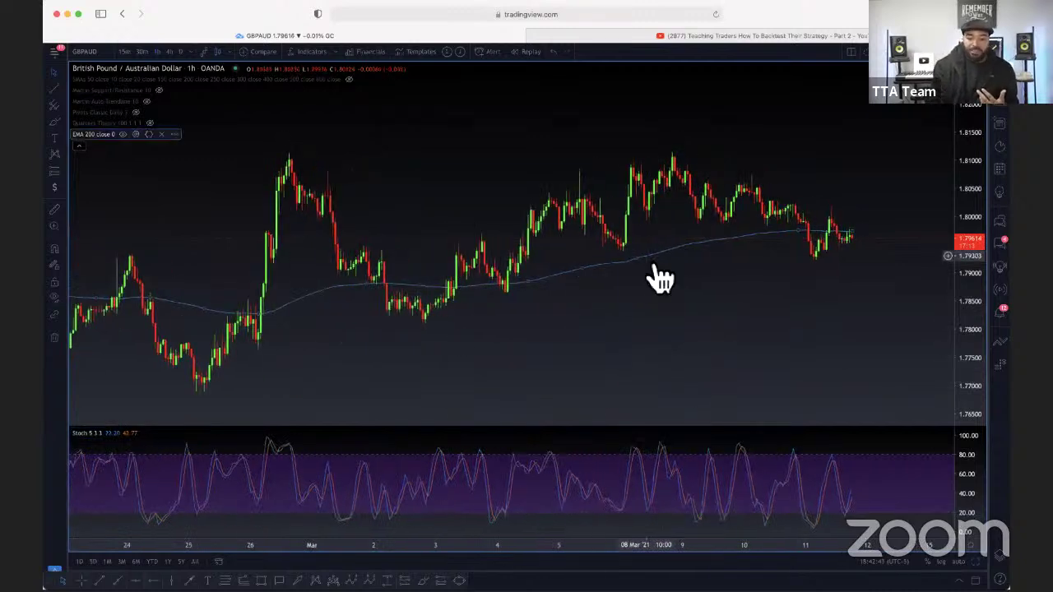
double_click(656, 266)
left_click(491, 261)
left_click(492, 290)
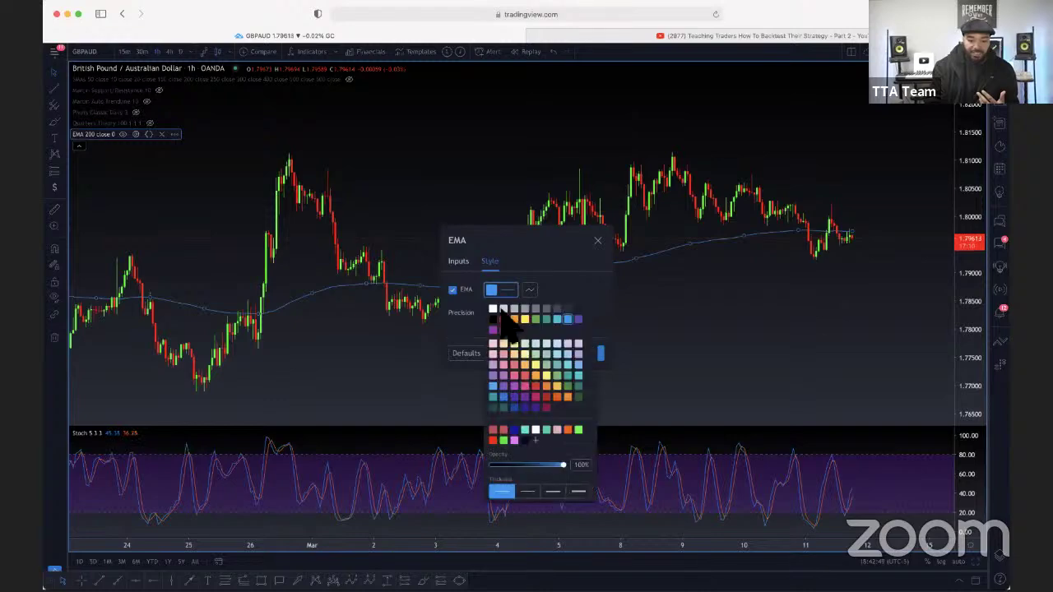
left_click(493, 308)
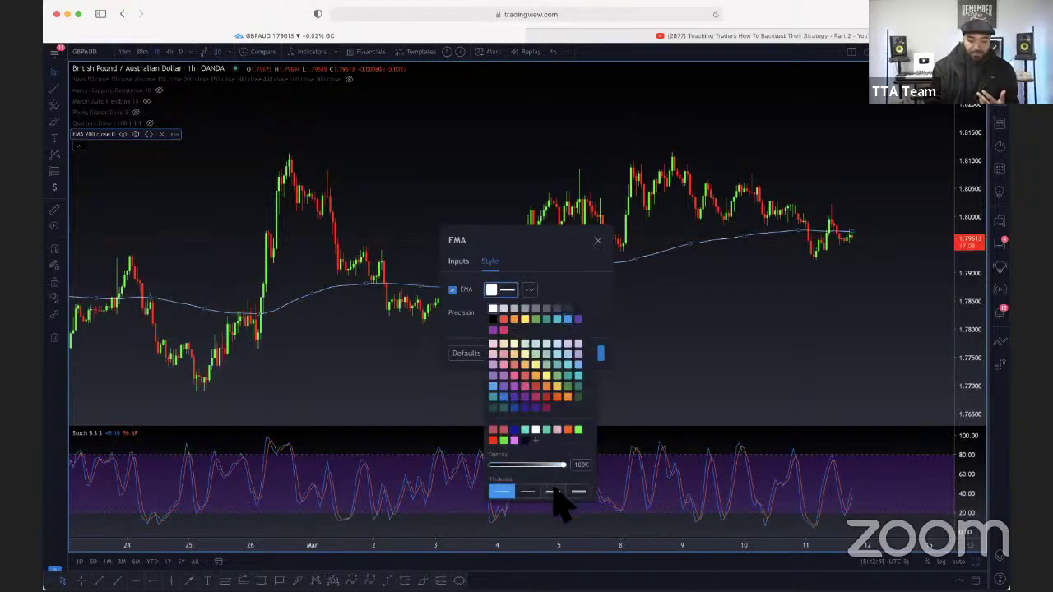
left_click(550, 491)
left_click(682, 414)
scroll(490, 374, "down", 2)
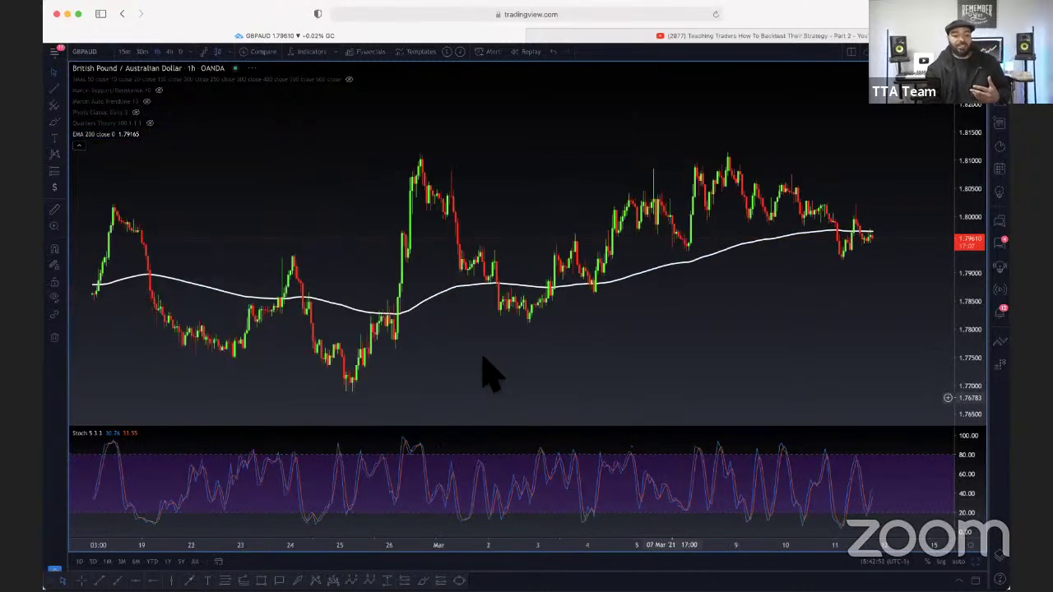
Place a vertical line on the 28 Dec '20 05:00 candle, where price closes below the 200 EMA
scroll(490, 375, "left", 10)
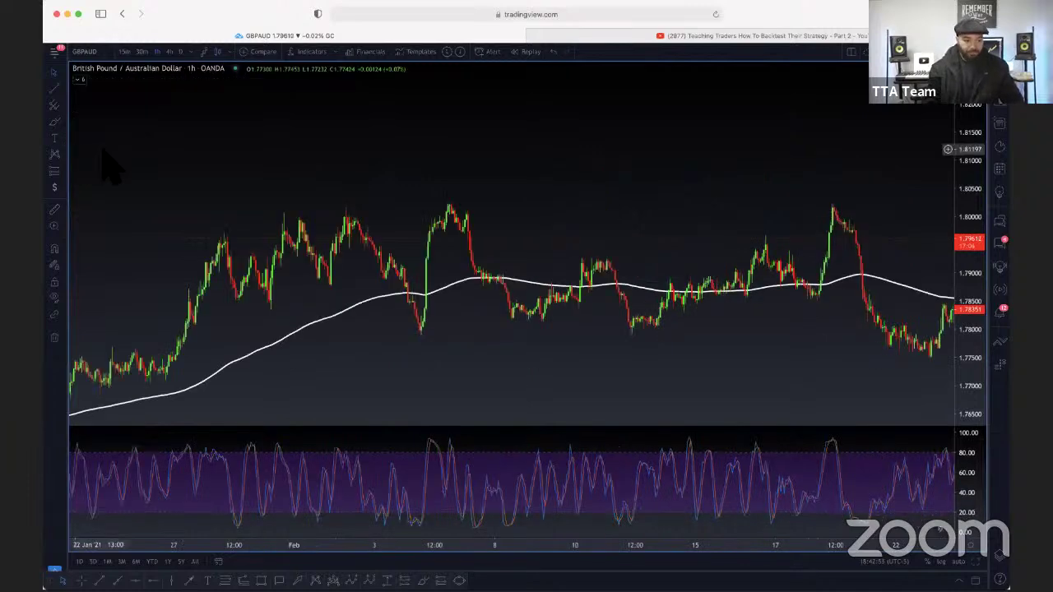
scroll(212, 188, "left", 15)
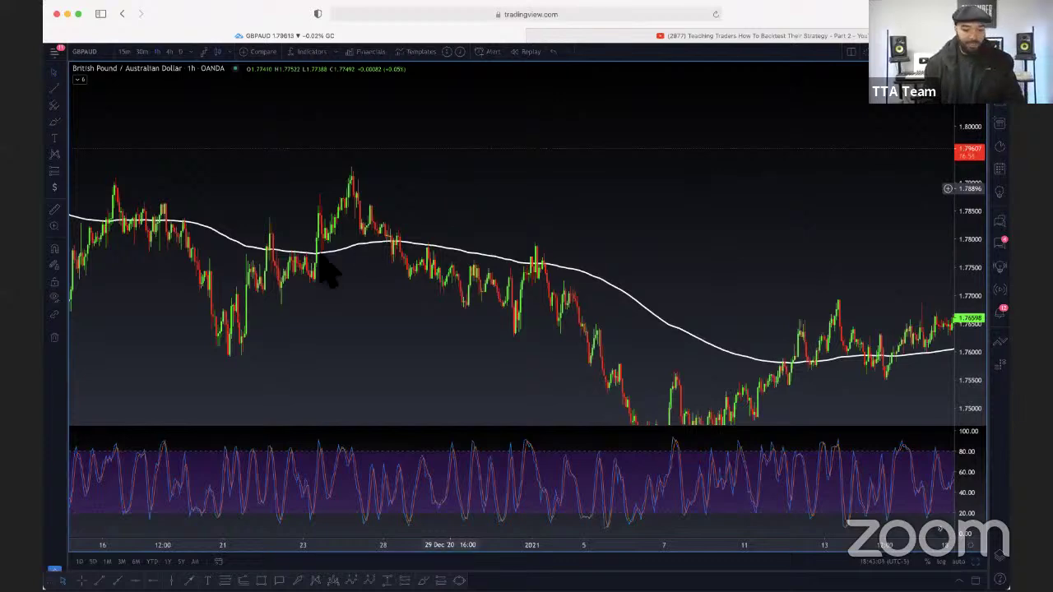
scroll(420, 263, "up", 2)
scroll(419, 263, "up", 2)
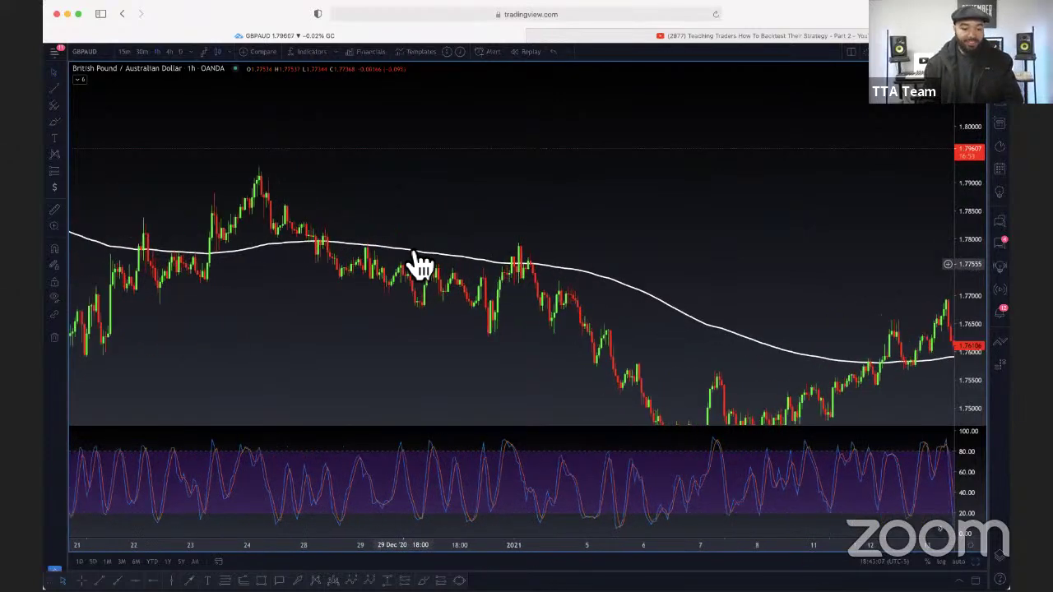
scroll(412, 289, "up", 1)
scroll(411, 290, "up", 1)
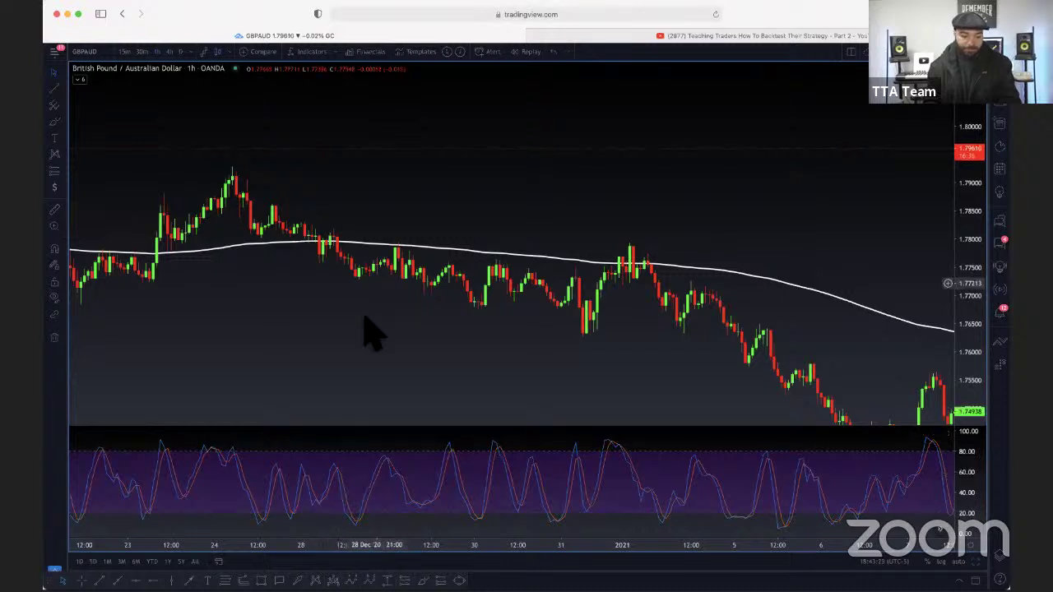
scroll(365, 330, "down", 2)
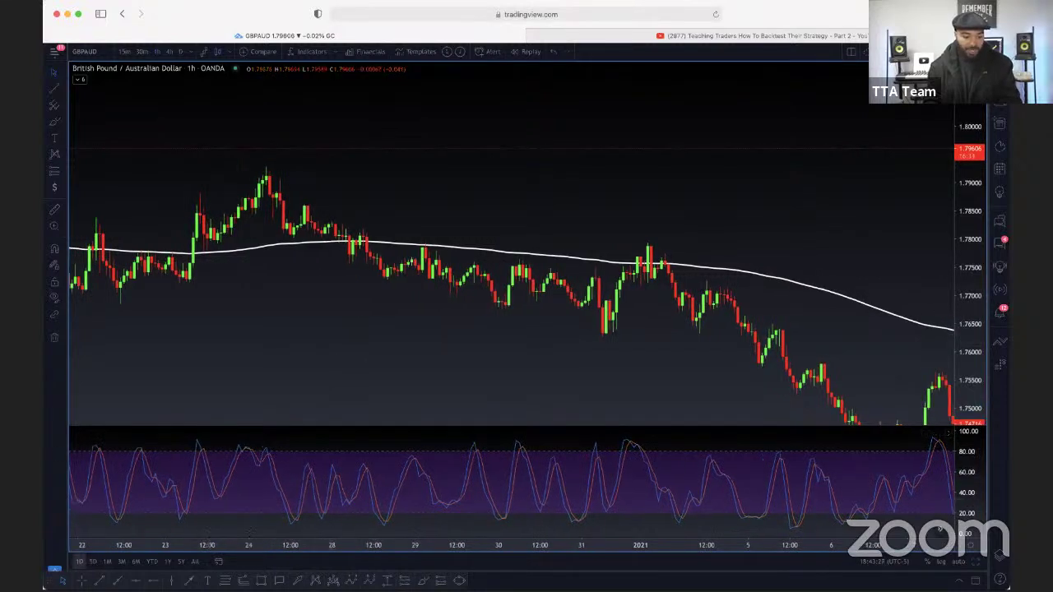
key("alt+v")
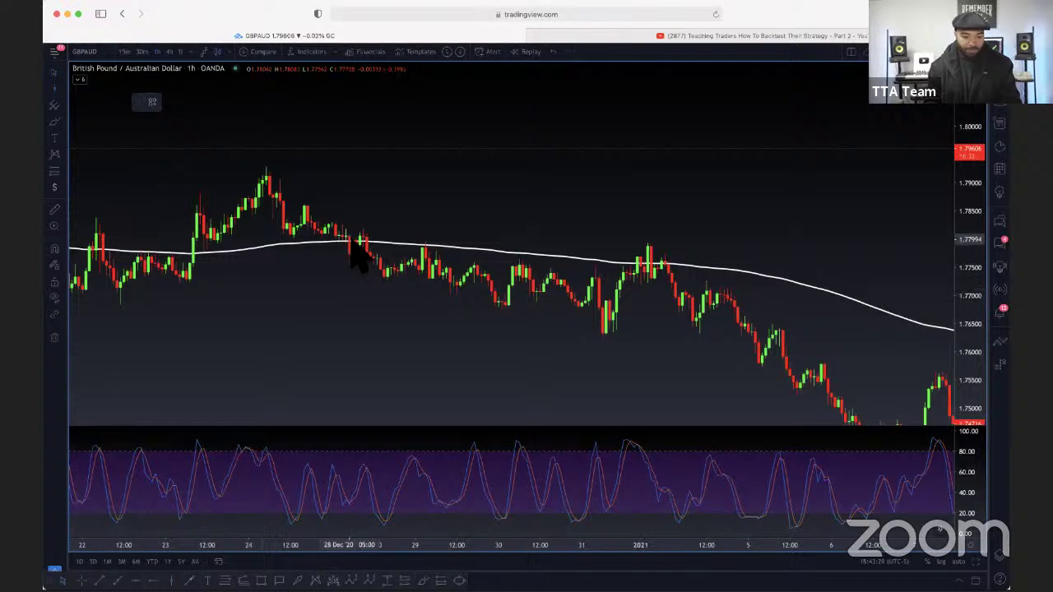
left_click(350, 243)
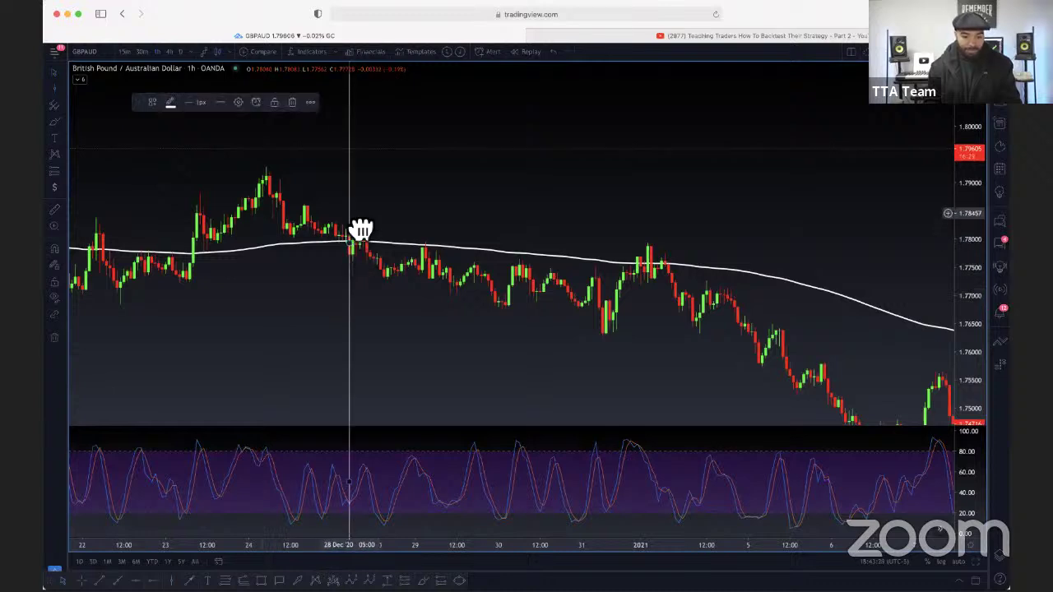
mouse_move(363, 231)
left_mouse_down()
mouse_move(340, 227)
mouse_move(367, 233)
mouse_move(360, 222)
left_mouse_up()
scroll(395, 275, "up", 2)
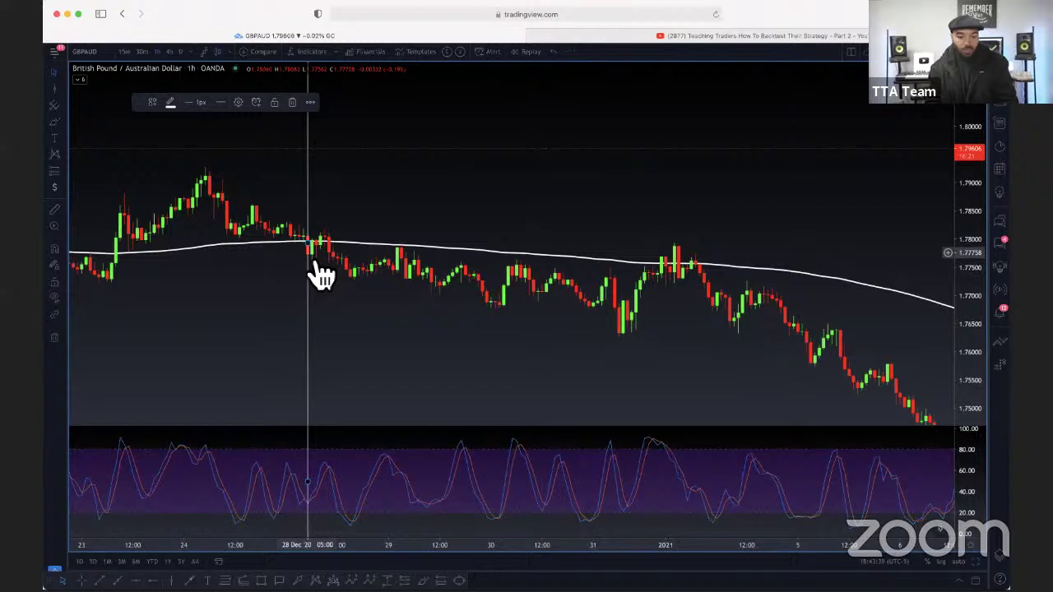
Start a bar replay at the 28 Dec '20 05:00 candle and advance the chart a few candles beyond it
left_click(528, 54)
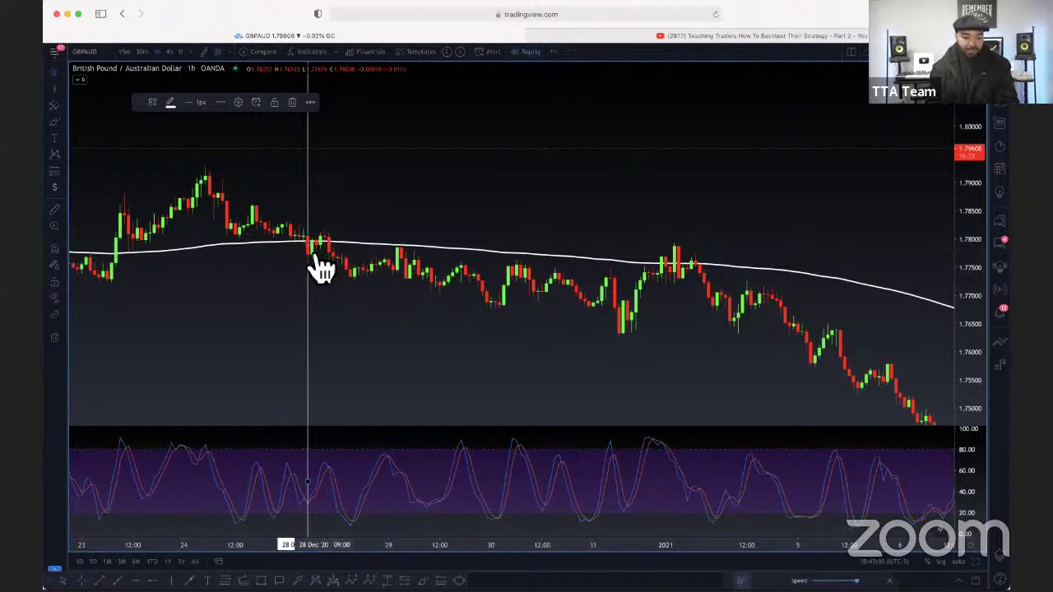
left_click(312, 259)
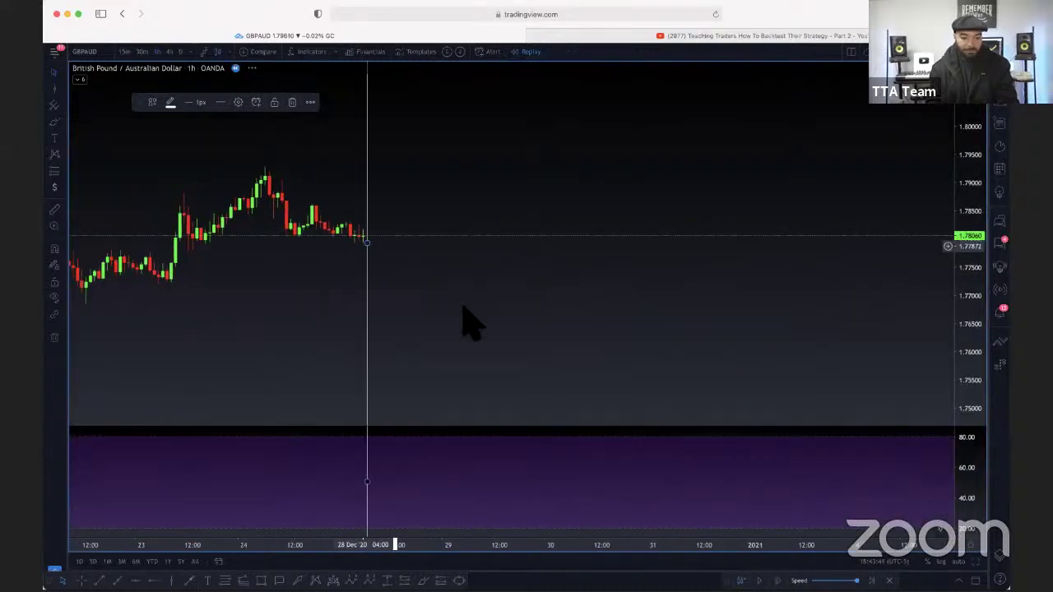
left_click(607, 503)
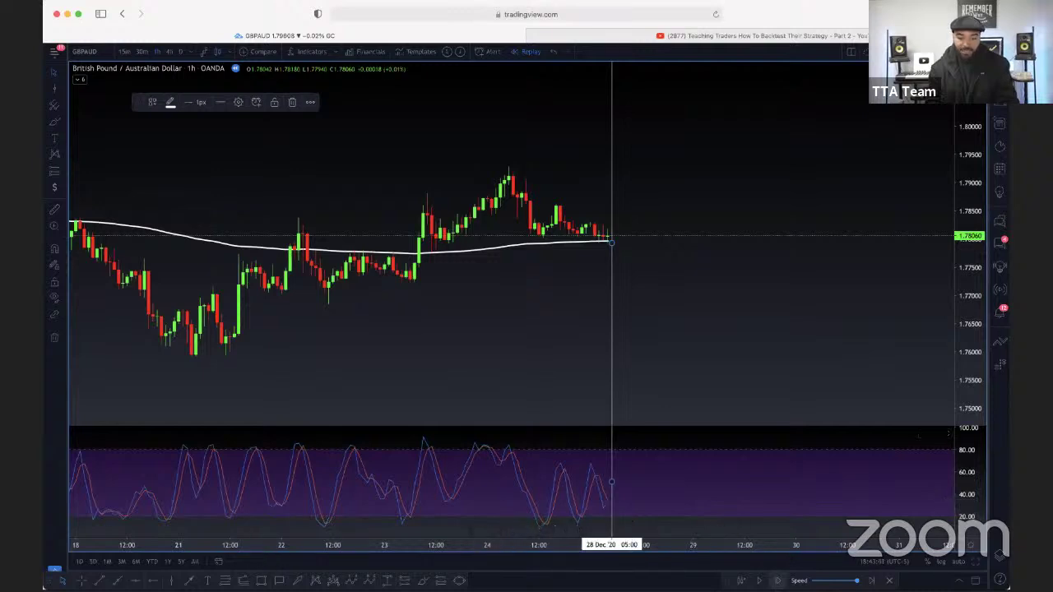
key("shift+Right")
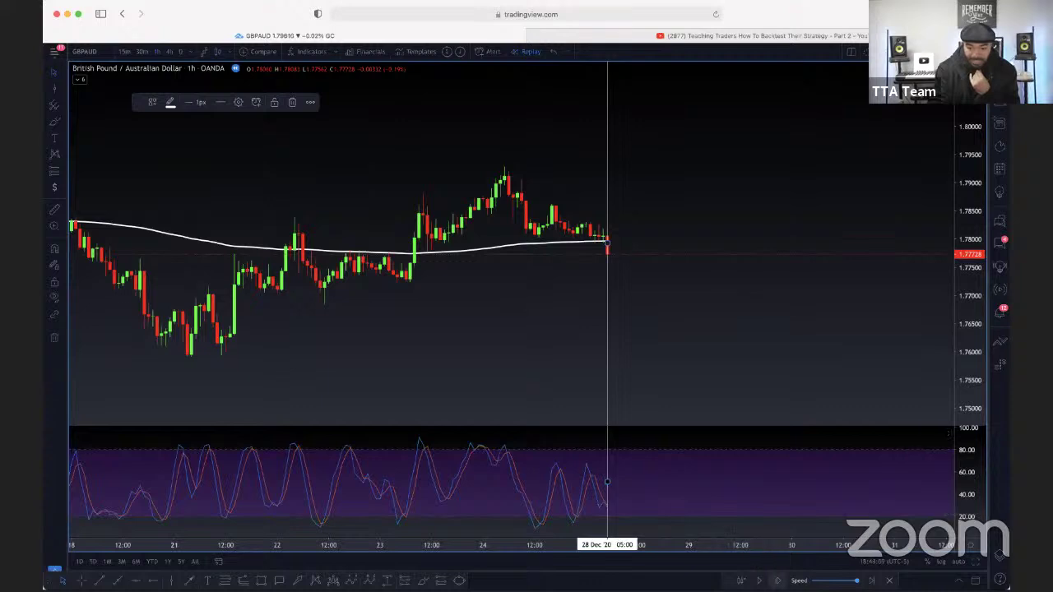
left_click(777, 581)
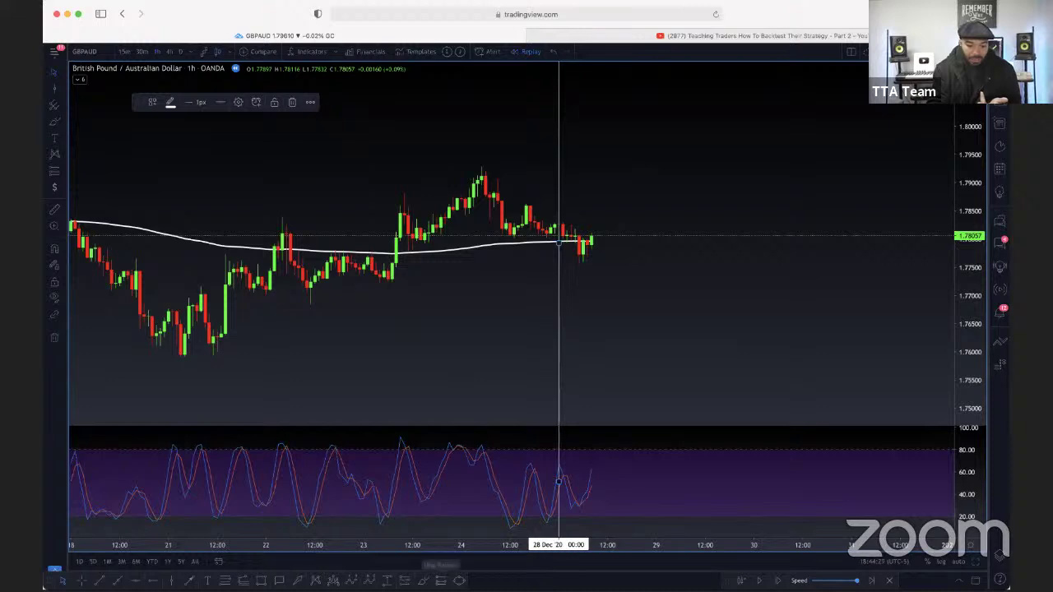
Add a long position after the latest candle with entry at about 1.78034, stop at 1.77498 and target at 1.78571
left_click(597, 240)
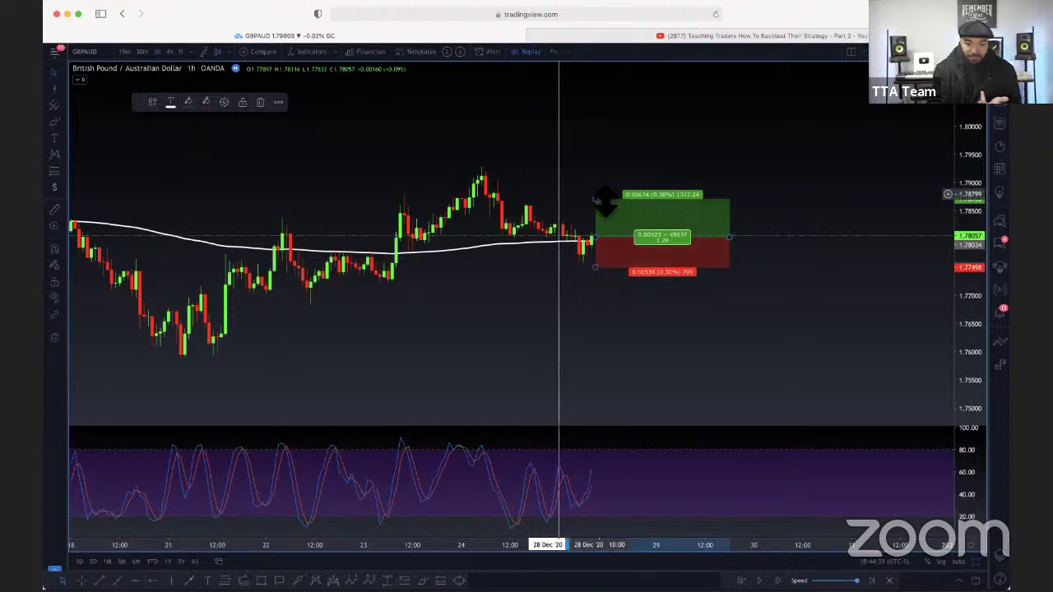
left_click_drag(598, 200, 603, 211)
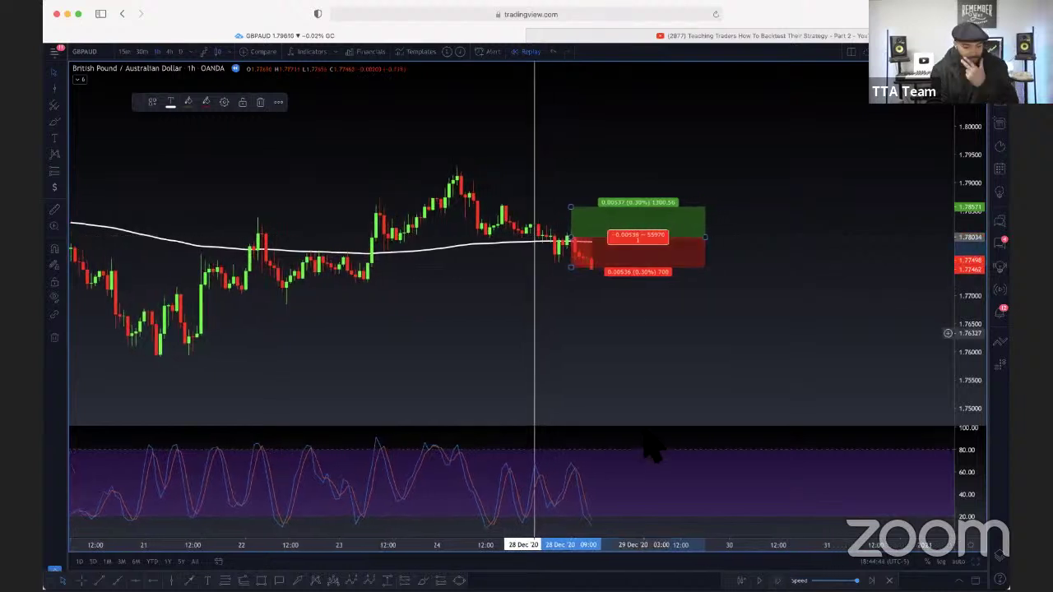
Move the vertical line to the 22 Dec '20 04:00 candle and restart the replay from there
scroll(587, 330, "down", 3)
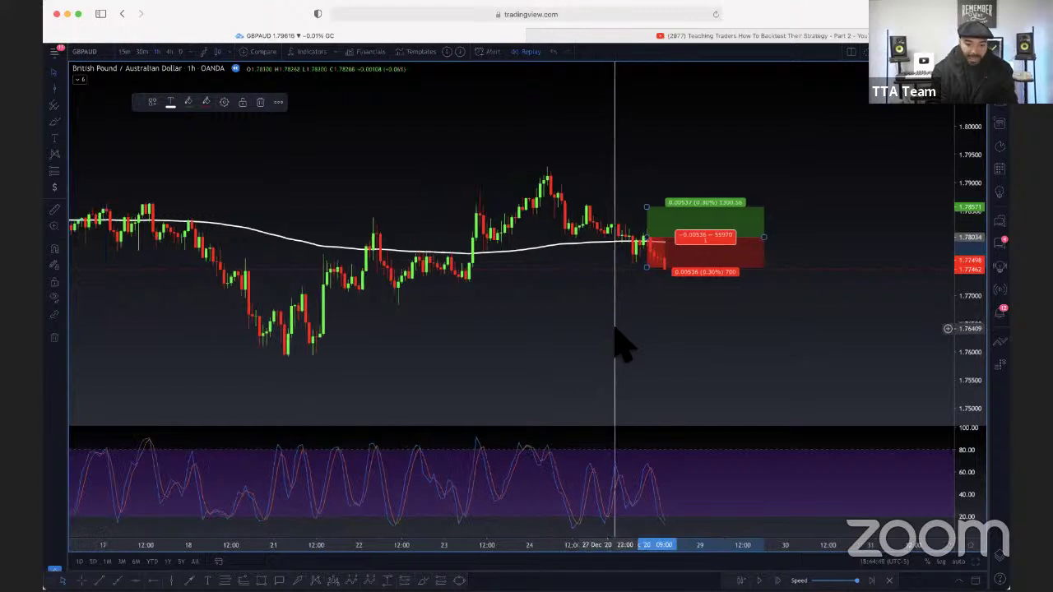
left_click(626, 349)
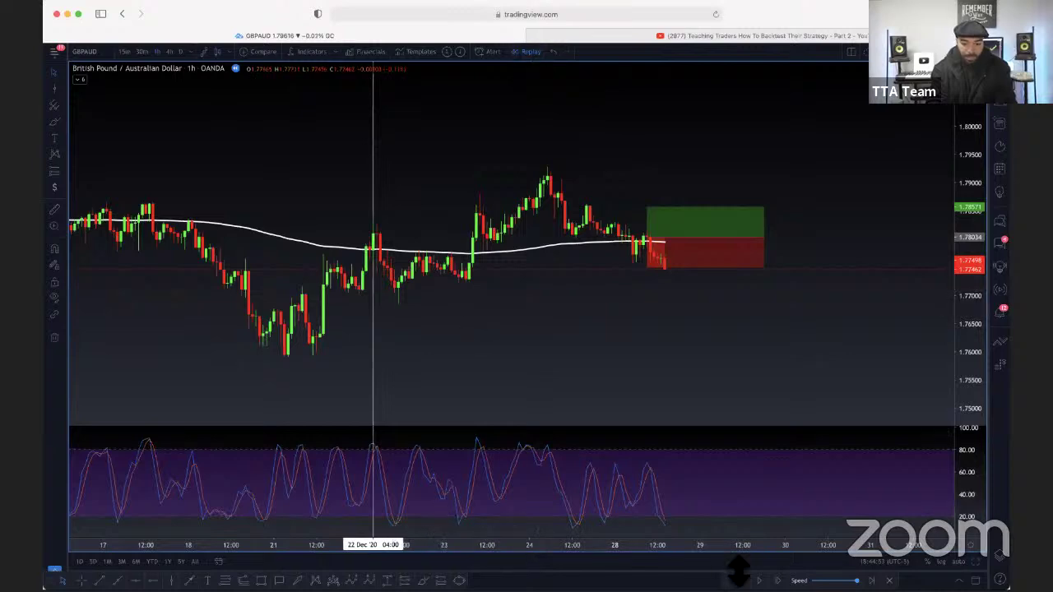
left_click(385, 269)
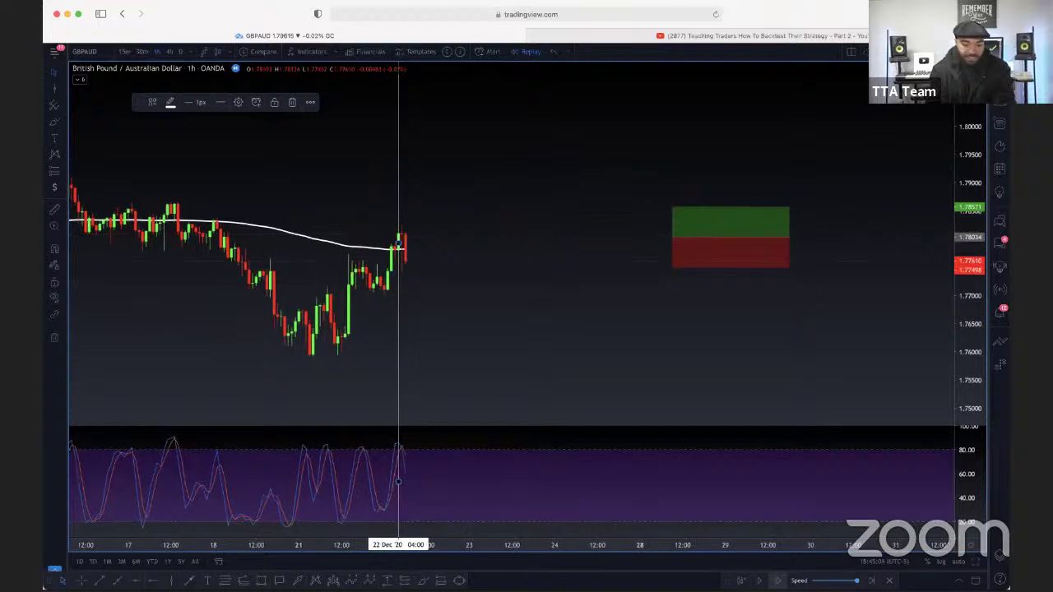
Move the long position to the latest 22 Dec candle with entry about 1.77603, and adjust its target to 1.78303 and stop to 1.76904
left_click(701, 258)
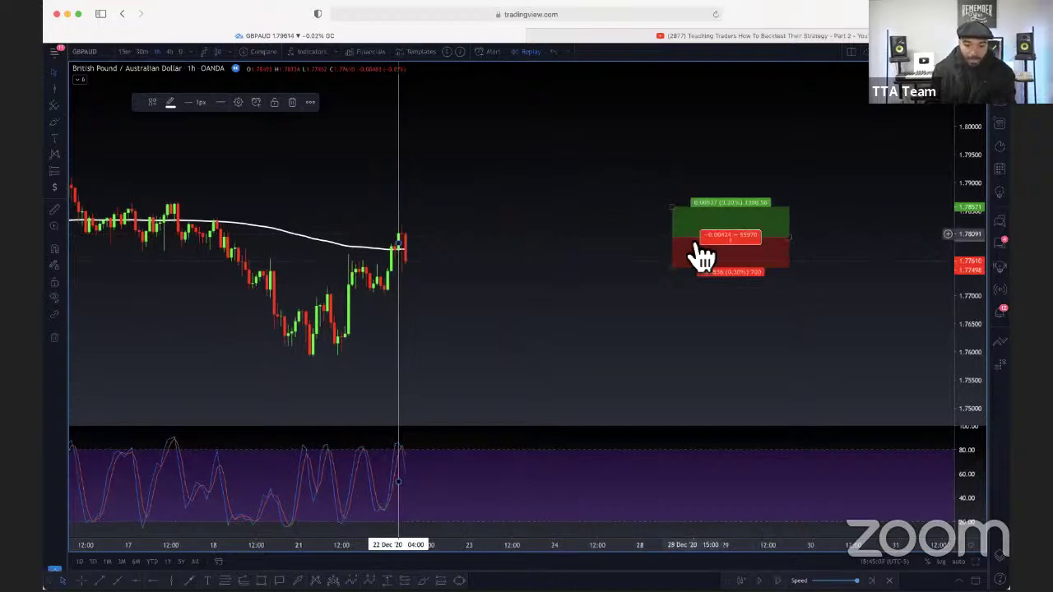
left_click_drag(699, 251, 433, 274)
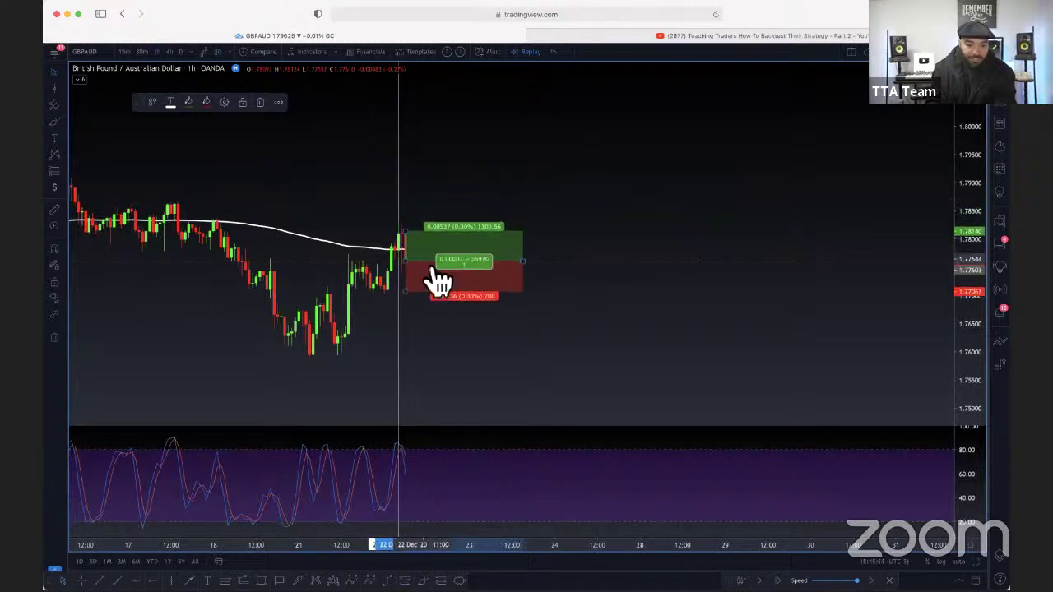
left_click_drag(415, 230, 415, 222)
mouse_move(409, 300)
left_mouse_down()
mouse_move(406, 288)
mouse_move(406, 304)
left_mouse_up()
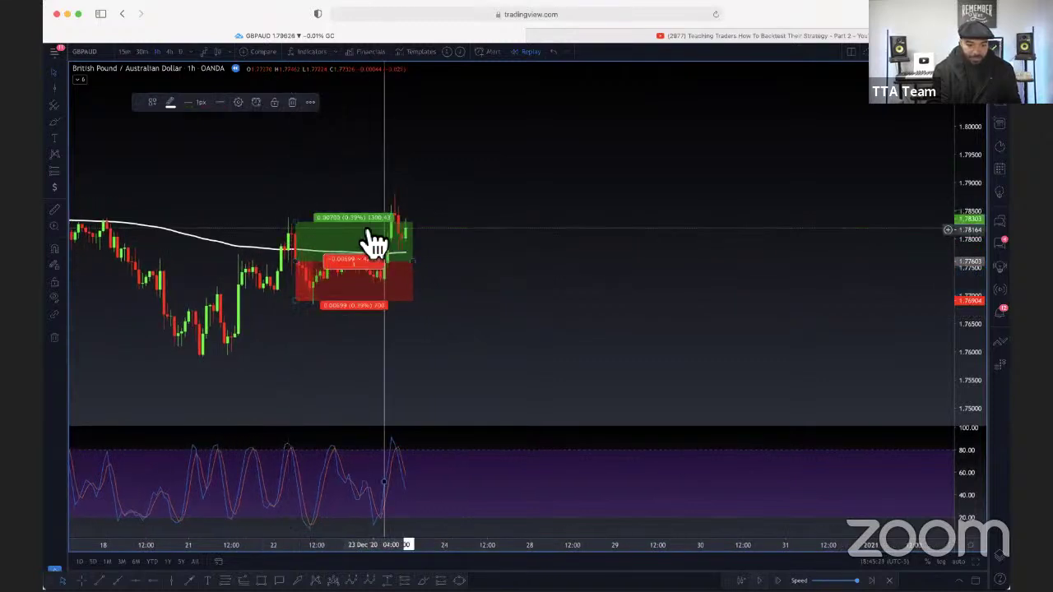
Delete the long position and restart the replay at the 23 Dec '20 08:00 candle, marked with the vertical line
key("Delete")
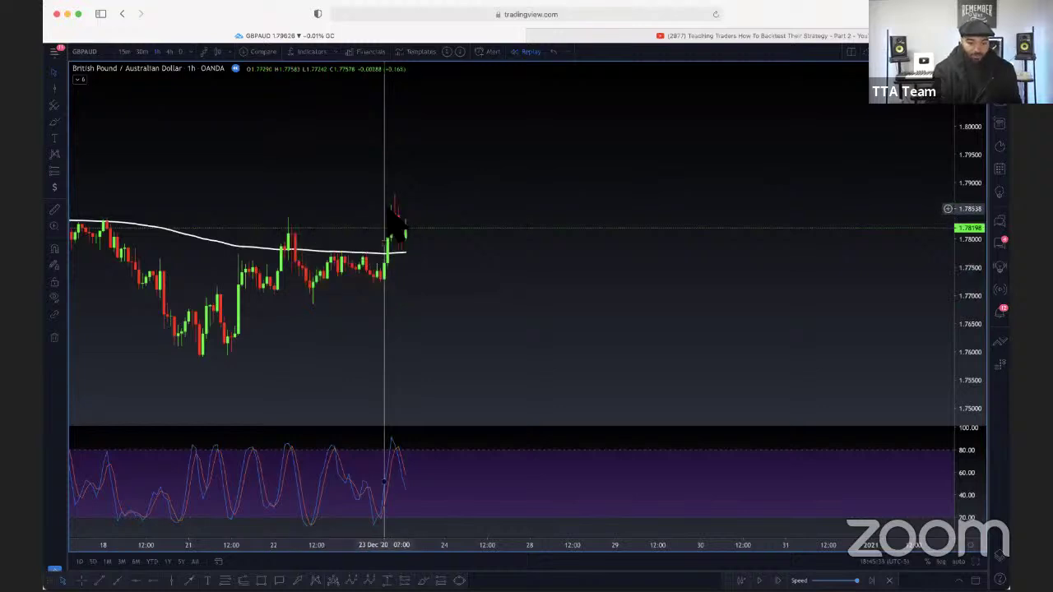
left_click(388, 212)
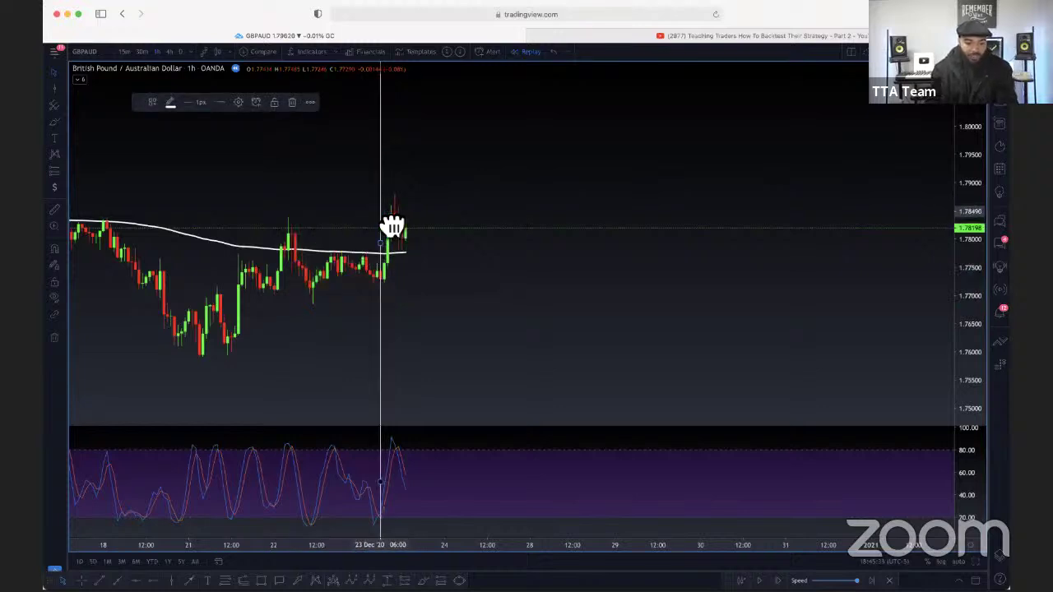
scroll(399, 354, "up", 2)
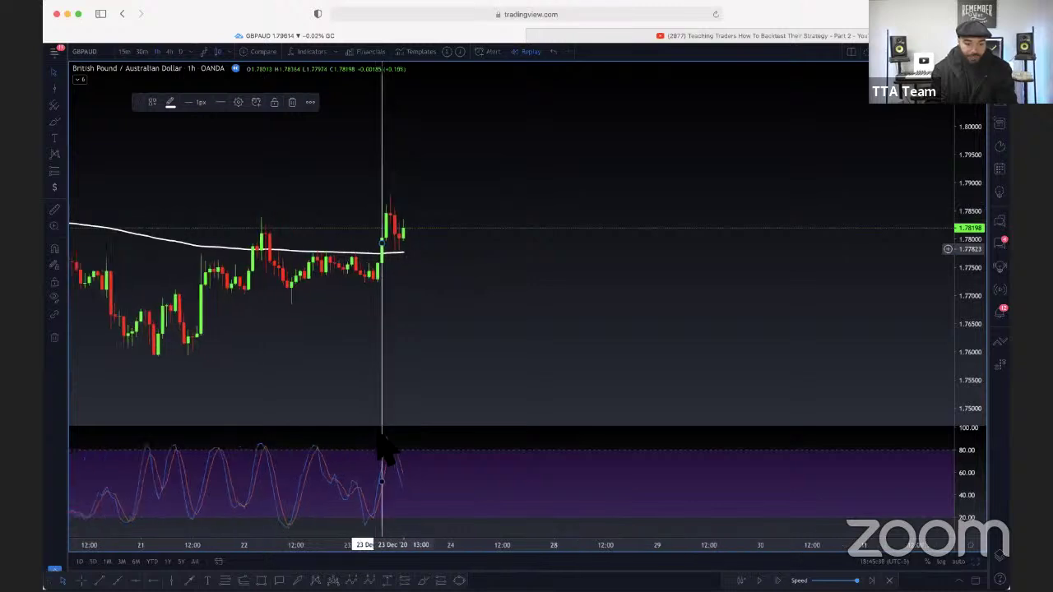
scroll(383, 493, "up", 1)
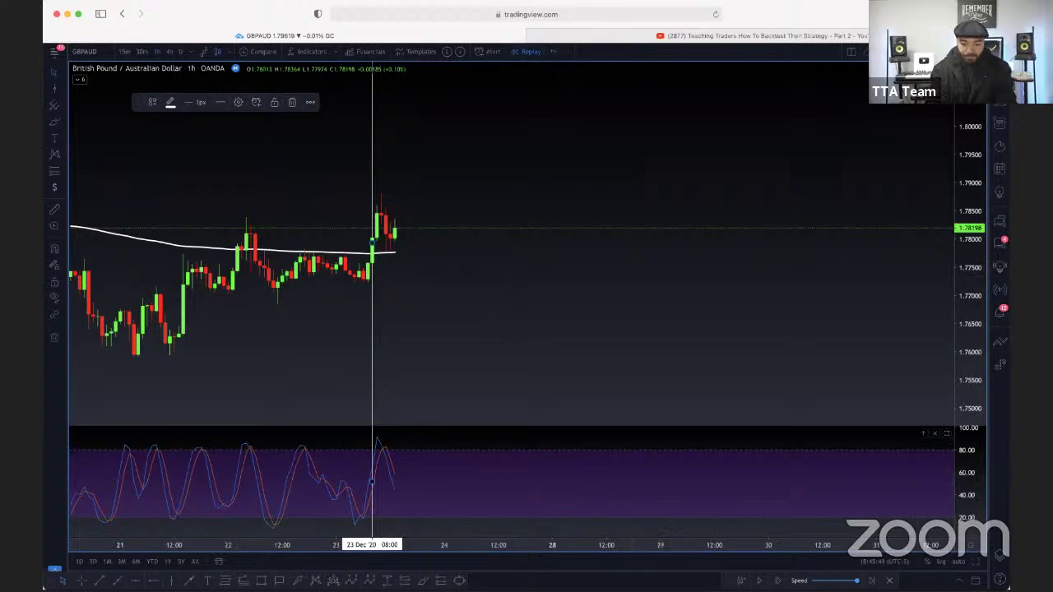
left_click(381, 262)
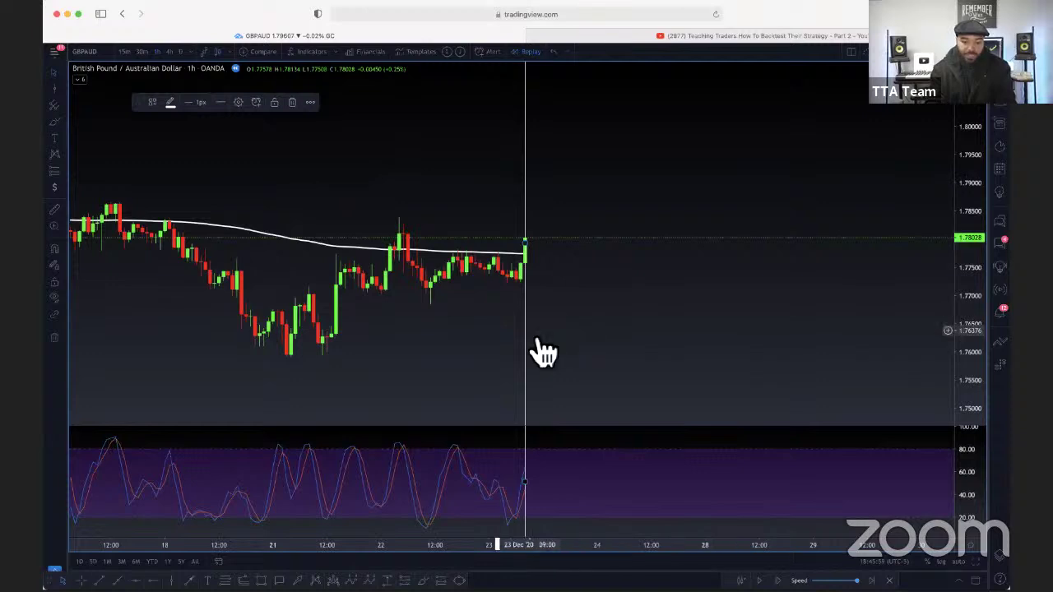
scroll(667, 354, "up", 2)
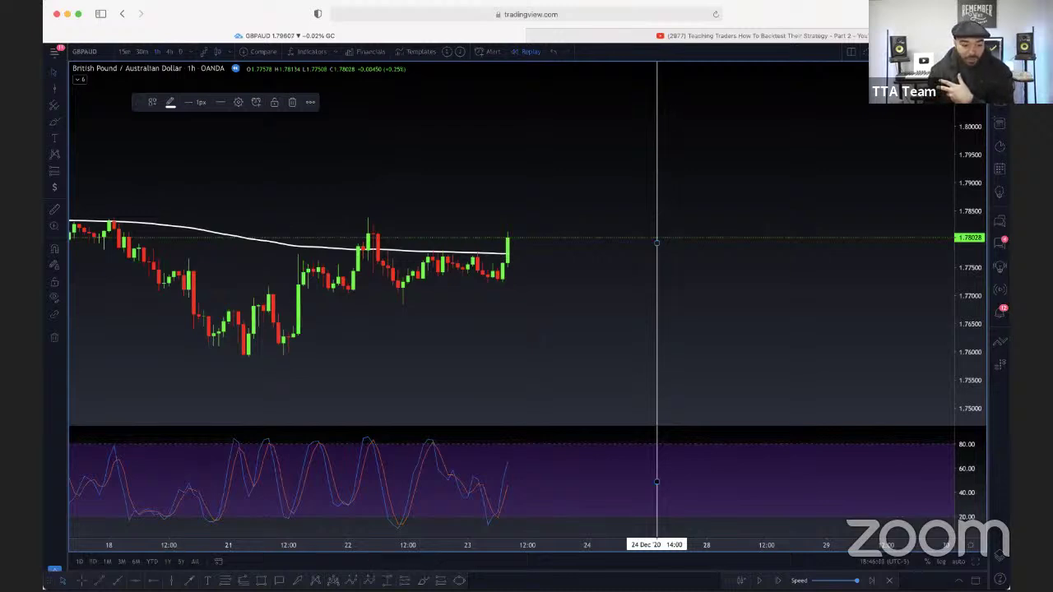
Draw a horizontal ray from 23 Dec '20 09:00 just above the 200 EMA and adjust it to about 1.77839
left_click(516, 251)
mouse_move(516, 251)
left_mouse_down()
mouse_move(518, 238)
mouse_move(518, 253)
left_mouse_up()
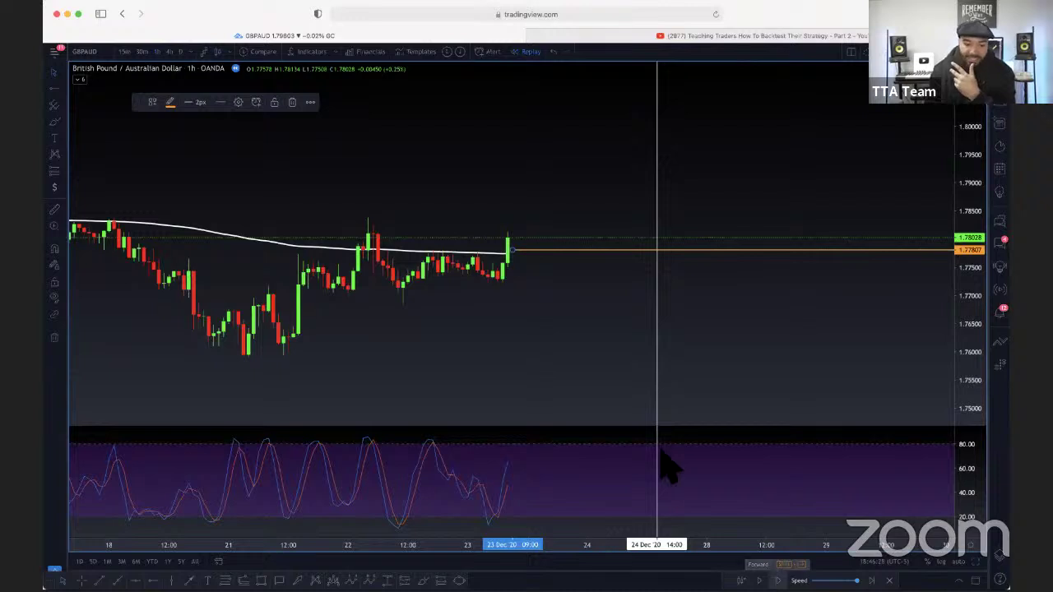
left_click_drag(521, 254, 517, 249)
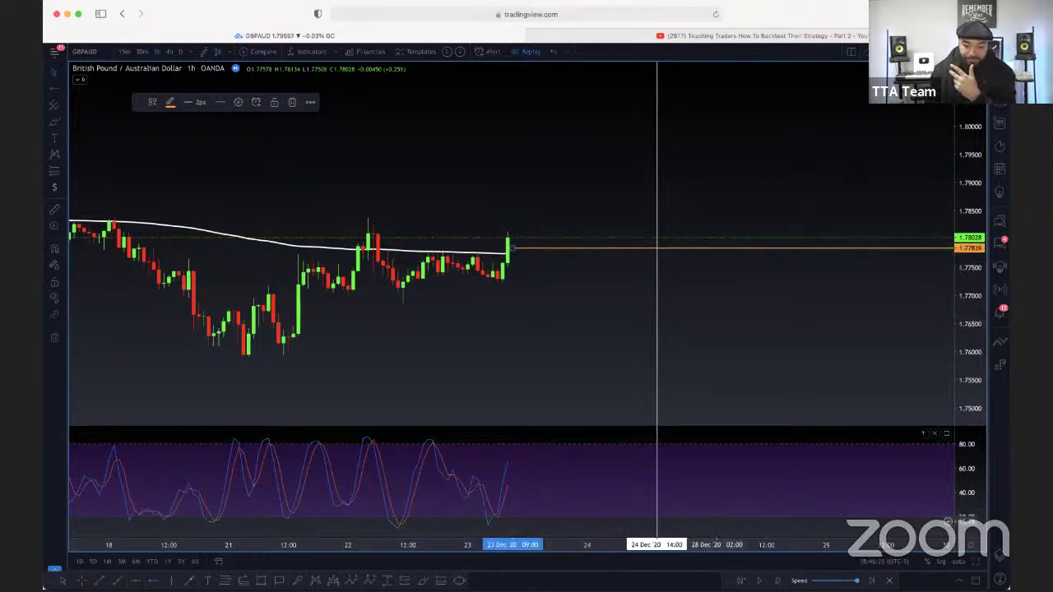
Advance the replay to 24 Dec '20 and examine closely how price behaves around the horizontal ray and the 200 EMA
left_click(778, 581)
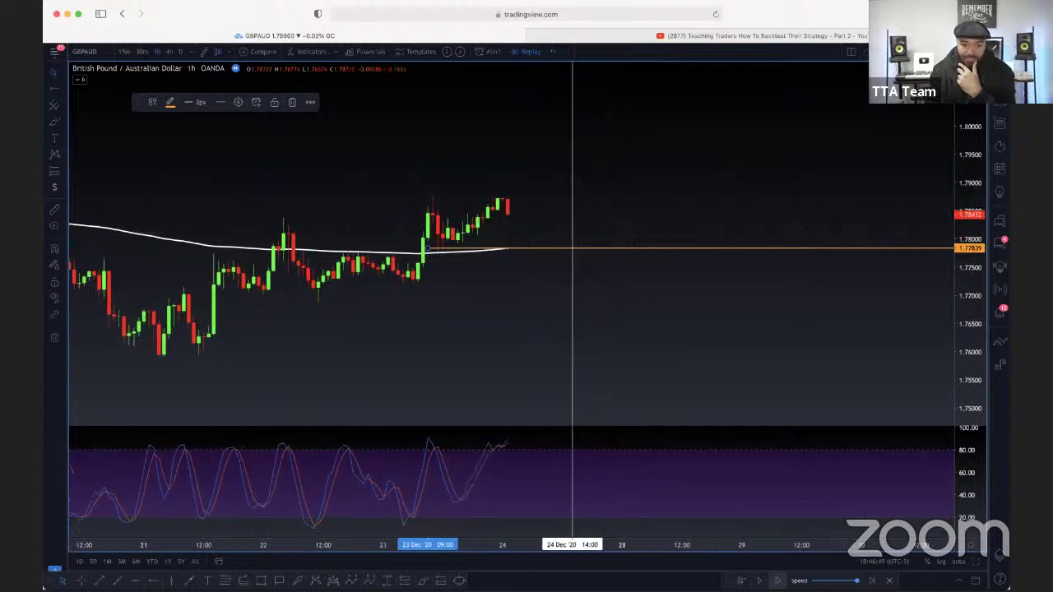
scroll(458, 242, "up", 1)
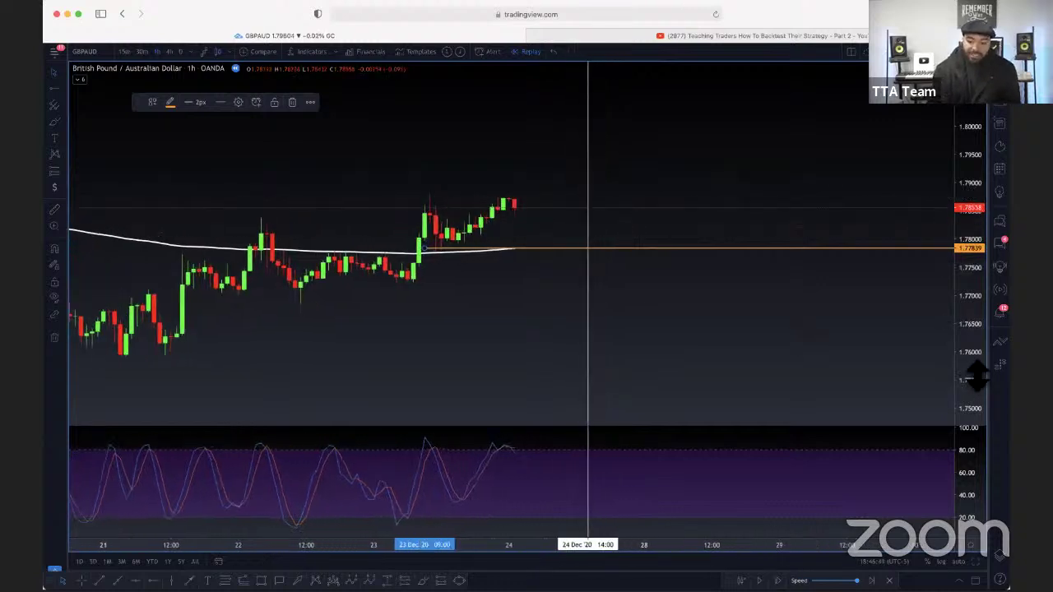
left_click_drag(977, 374, 967, 297)
scroll(428, 280, "up", 1)
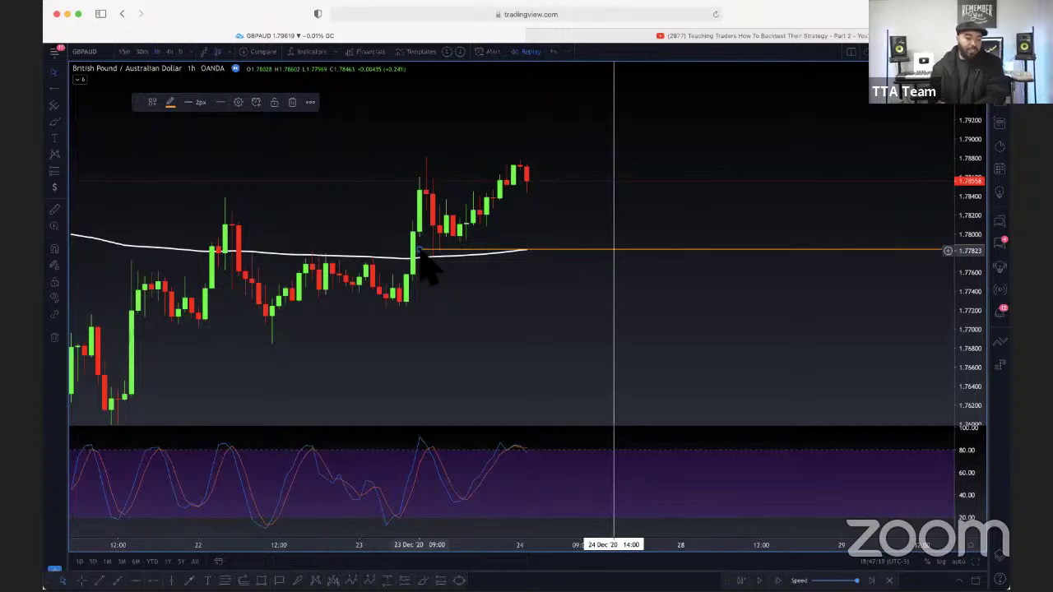
Remove the 200 EMA indicator from the chart
scroll(428, 271, "down", 5)
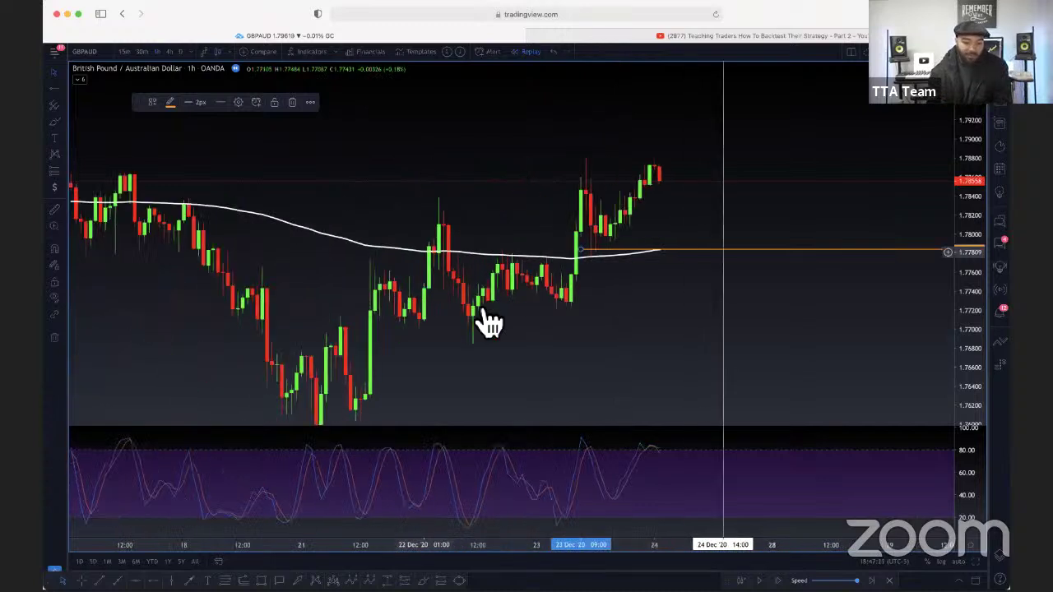
left_click_drag(981, 238, 983, 341)
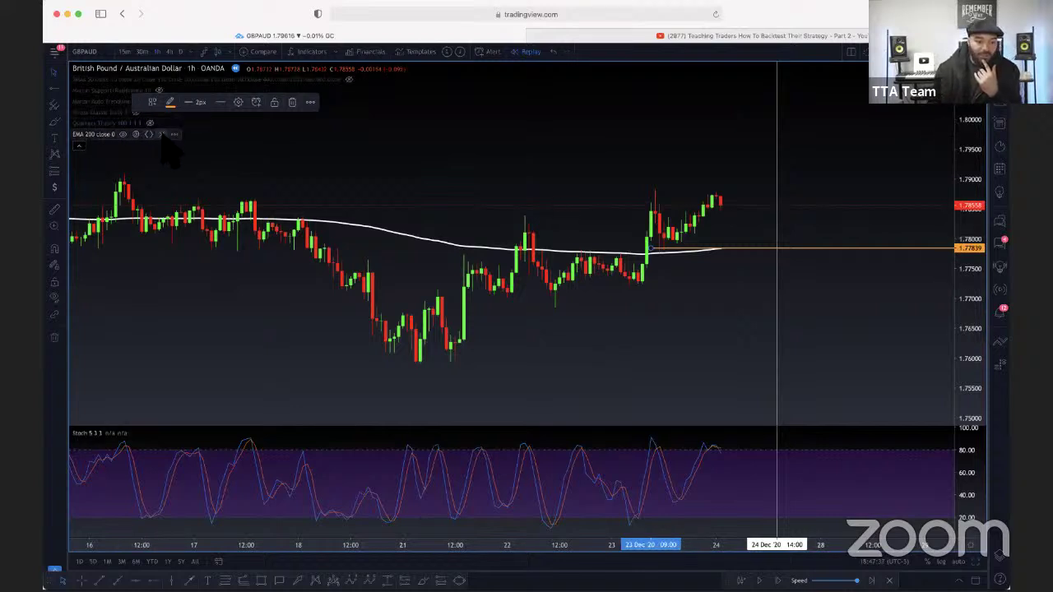
left_click(162, 134)
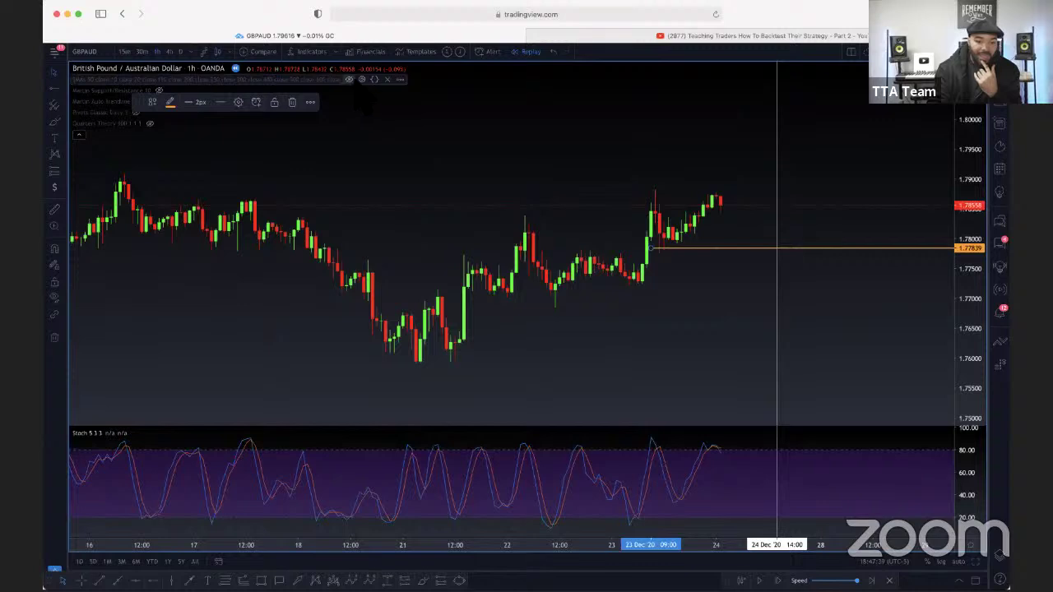
Show the hidden SMAs indicator on the chart and set the Stochastic's K length to 14
left_click(349, 79)
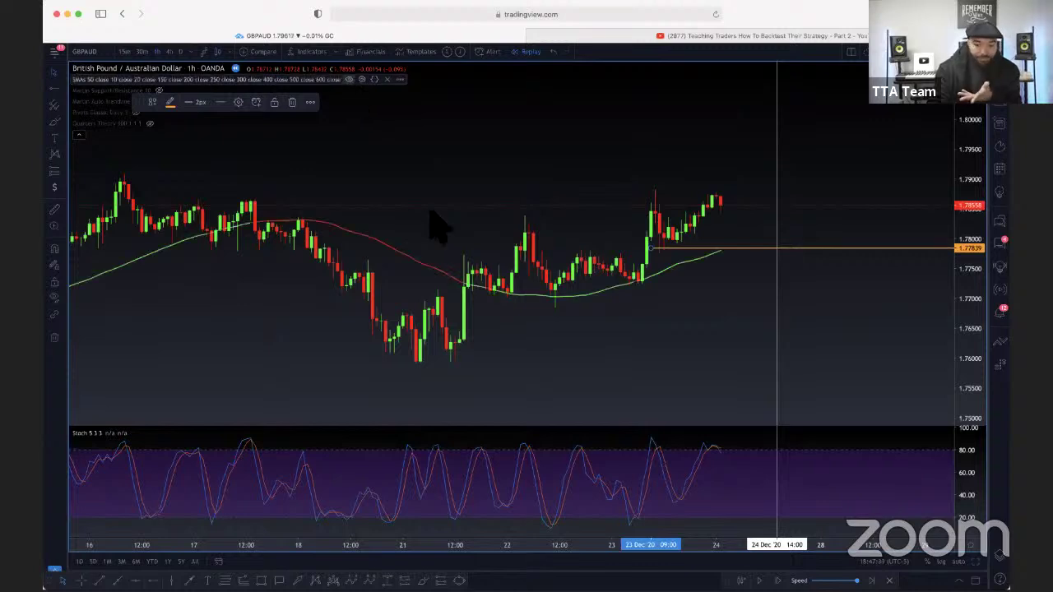
scroll(606, 302, "right", 3)
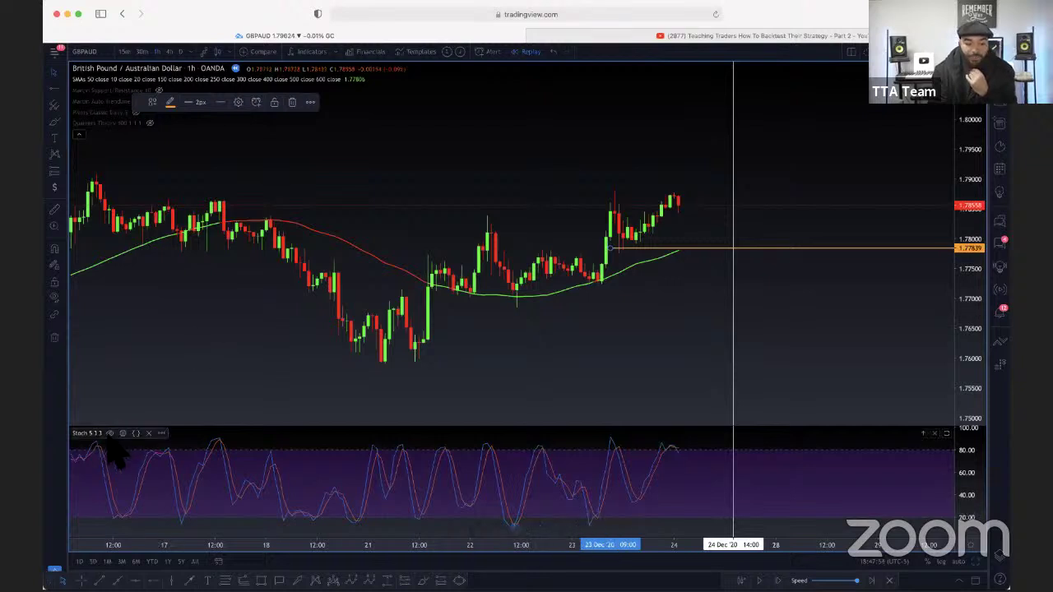
left_click(122, 433)
left_click(456, 239)
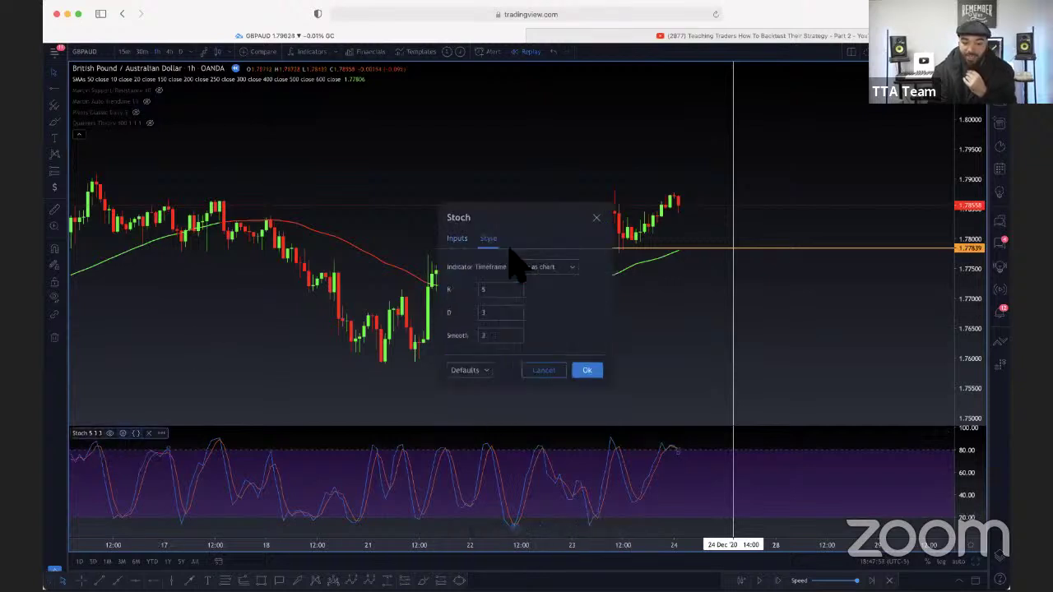
left_click(479, 293)
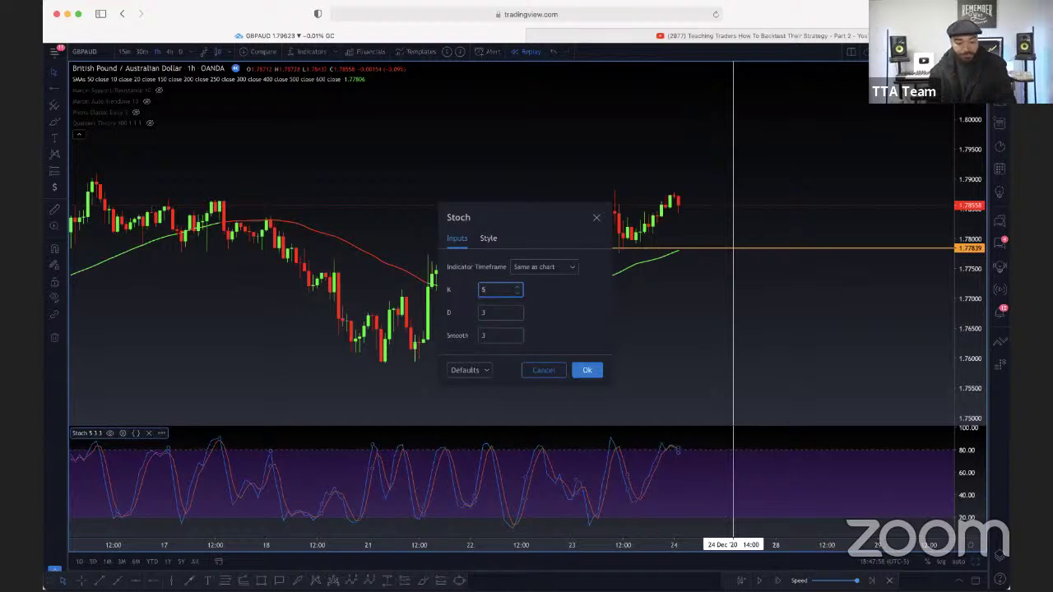
type("14")
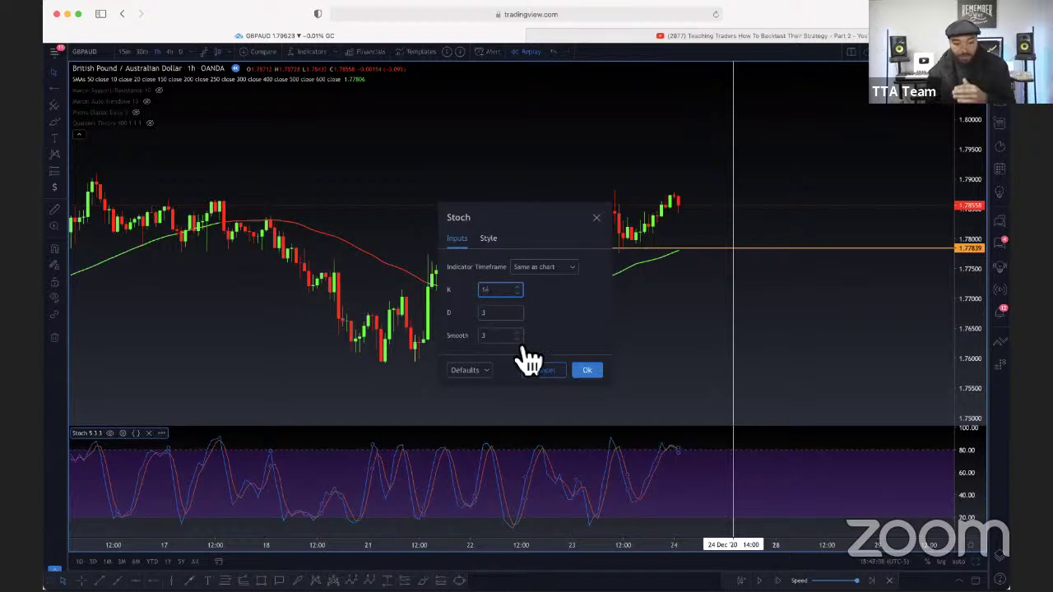
left_click(587, 371)
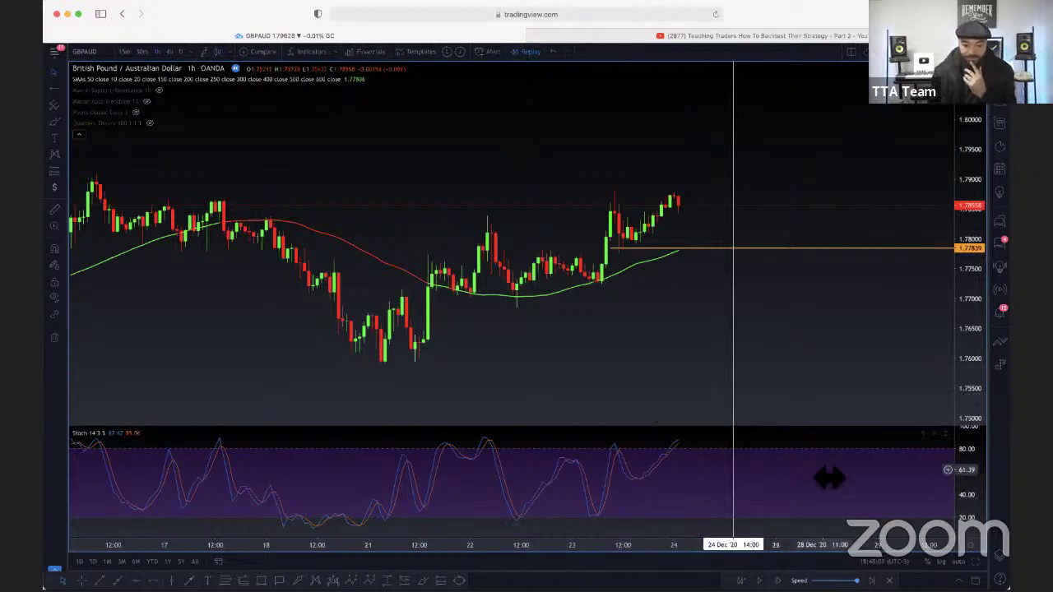
Restart the replay on the morning of 23 Dec '20 and move the horizontal ray to 08:00 at about 1.77565
left_click(607, 280)
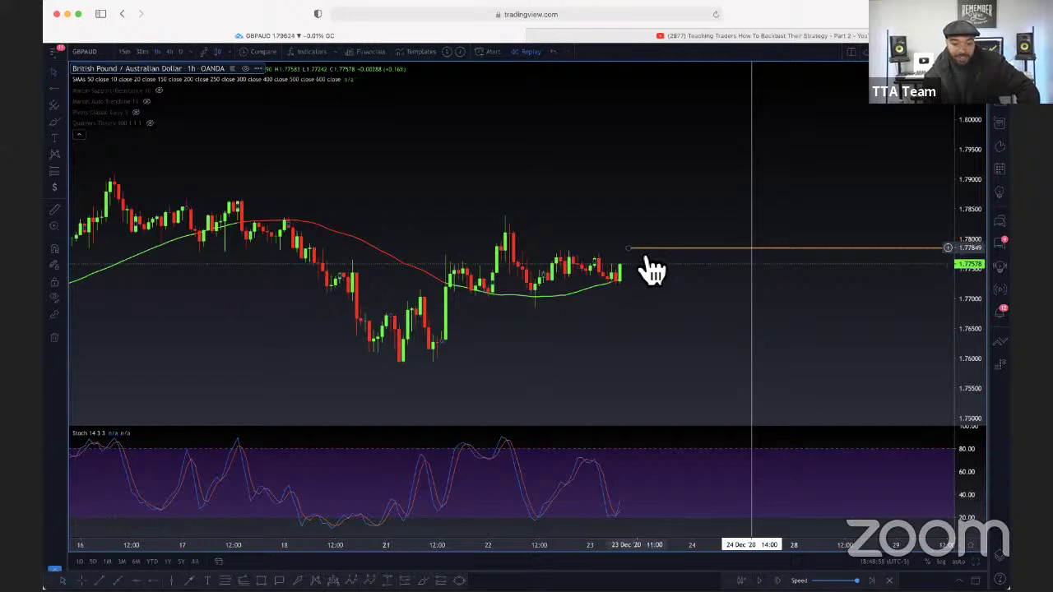
mouse_move(650, 272)
left_mouse_down()
mouse_move(642, 282)
mouse_move(635, 275)
left_mouse_up()
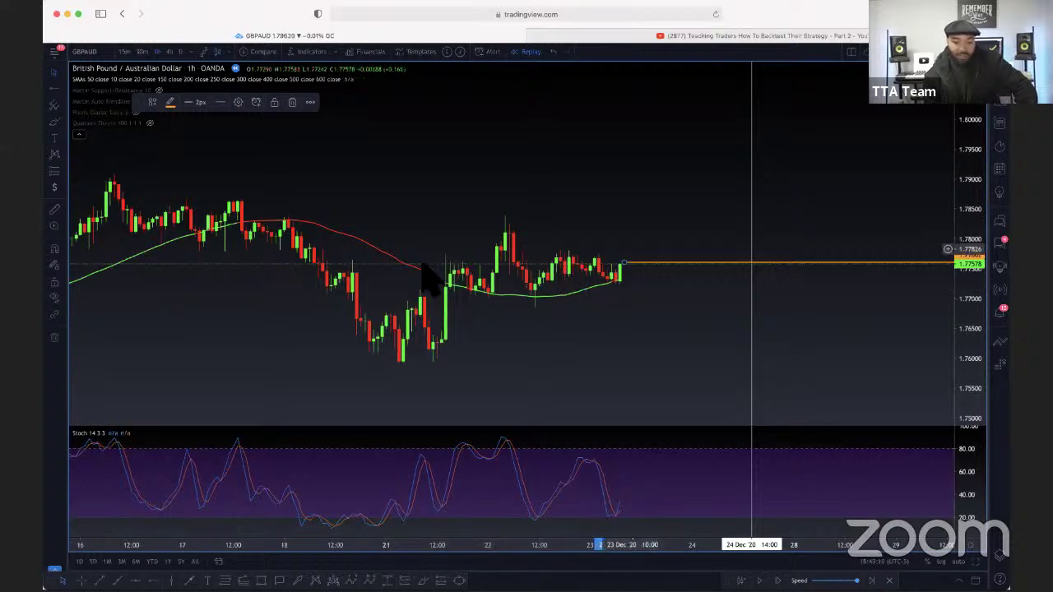
key("shift+Right")
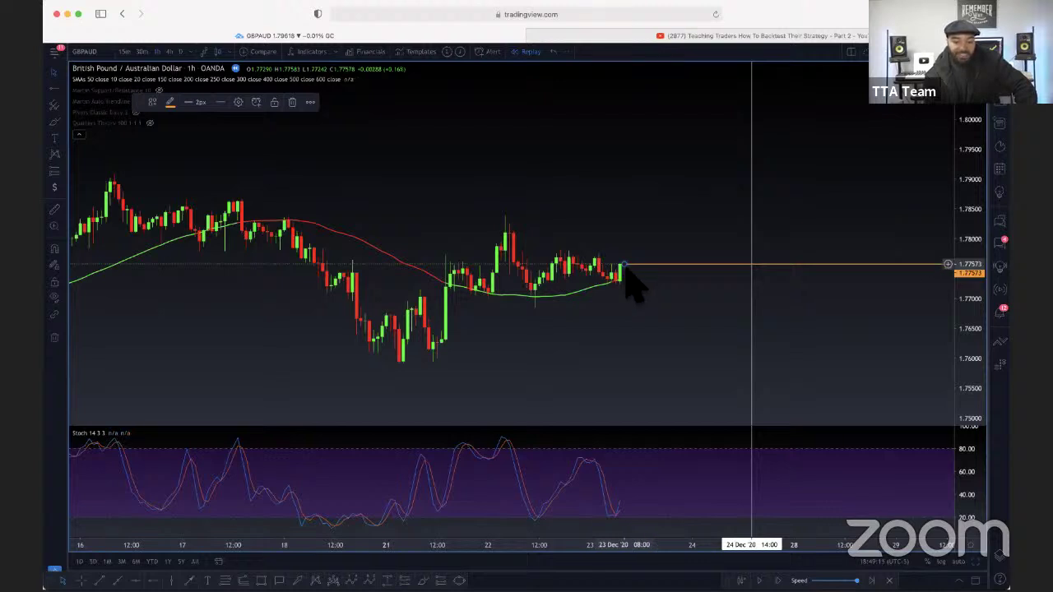
key("shift+Right")
key("shift+Right")
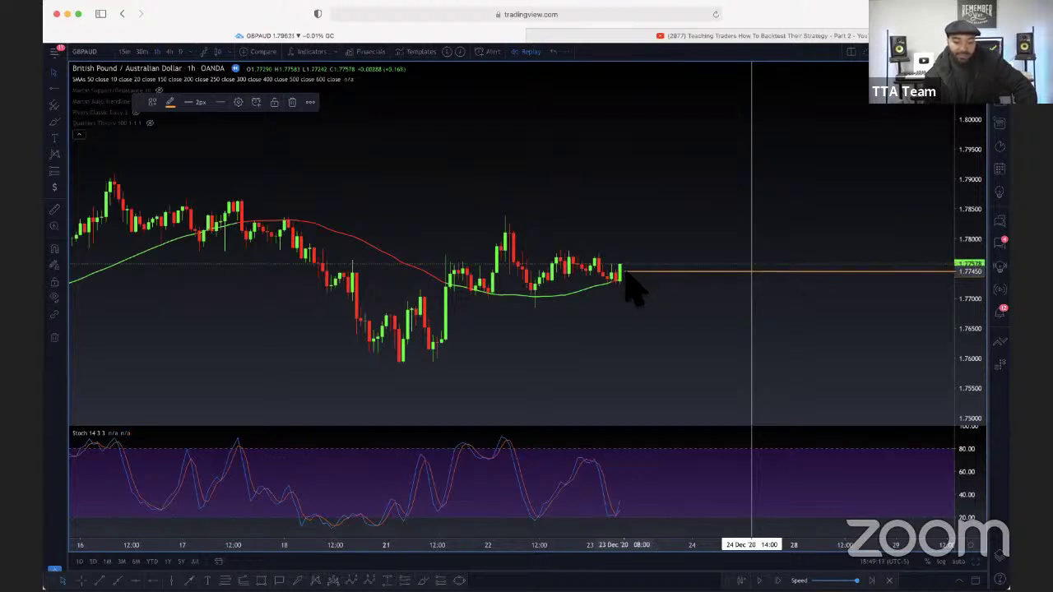
key("shift+Right")
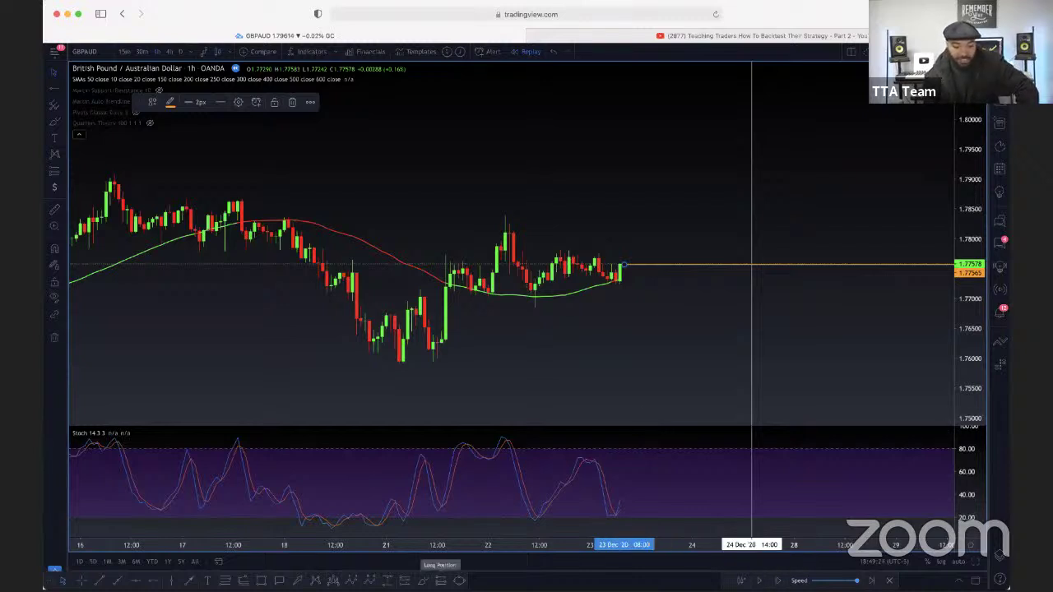
Place a long position at the horizontal ray from 23 Dec '20 09:00, with the stop at about 1.77006 and the target at about 1.78117
left_click(441, 580)
left_click(639, 280)
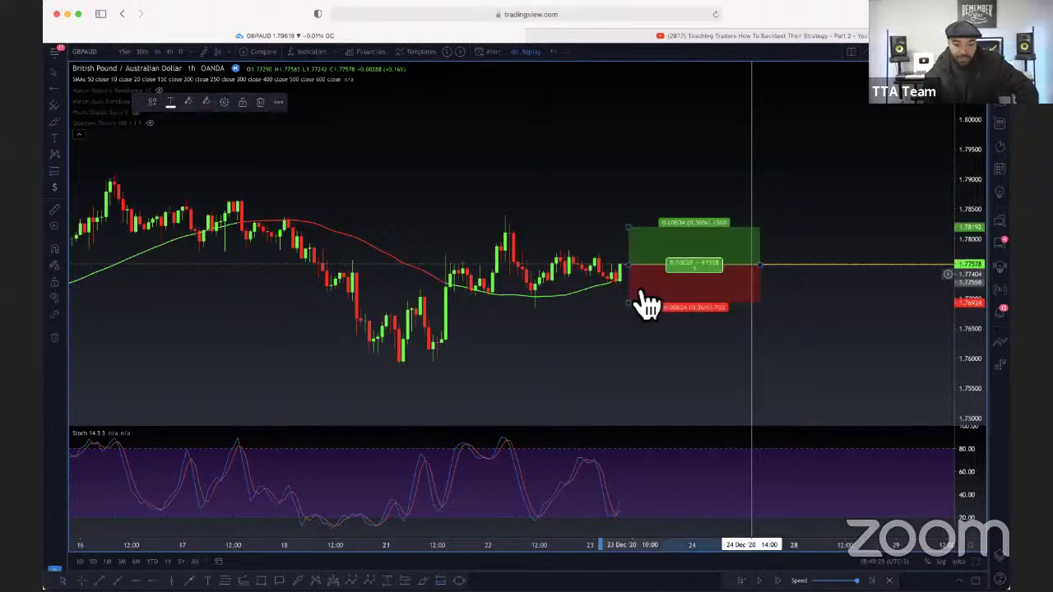
mouse_move(632, 303)
left_mouse_down()
mouse_move(639, 313)
mouse_move(630, 301)
left_mouse_up()
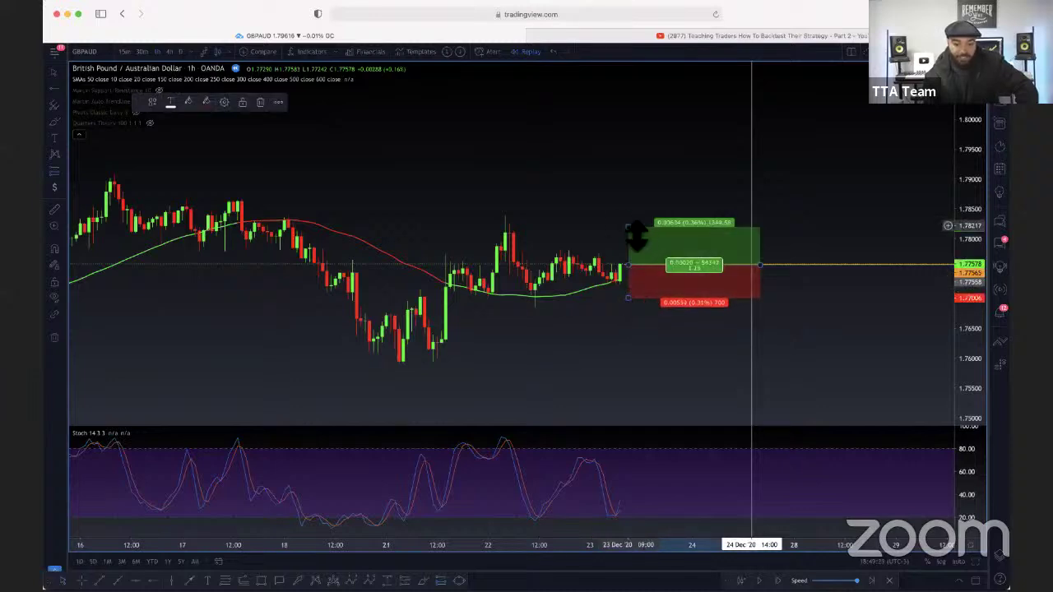
mouse_move(636, 237)
left_mouse_down()
mouse_move(635, 226)
mouse_move(639, 243)
mouse_move(632, 235)
left_mouse_up()
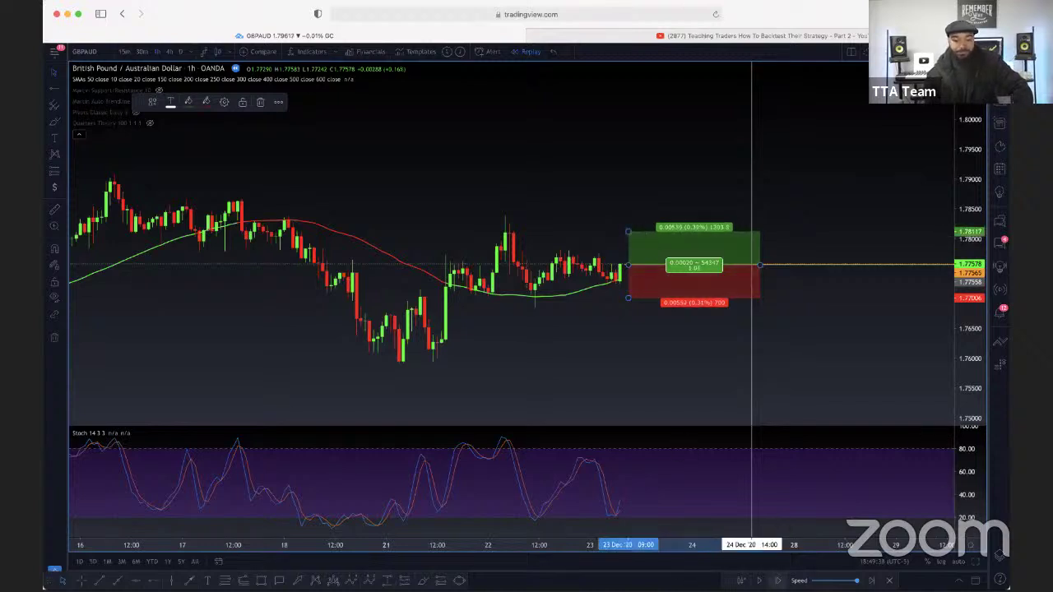
Advance the replay three candles to play out the long trade
key("shift+Right")
key("shift+Right")
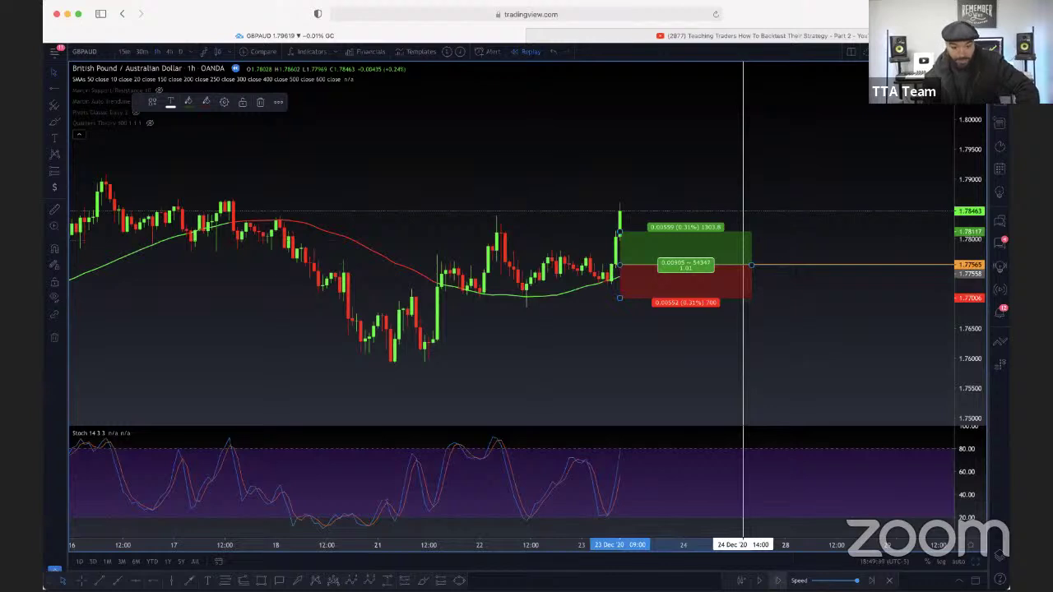
key("shift+Right")
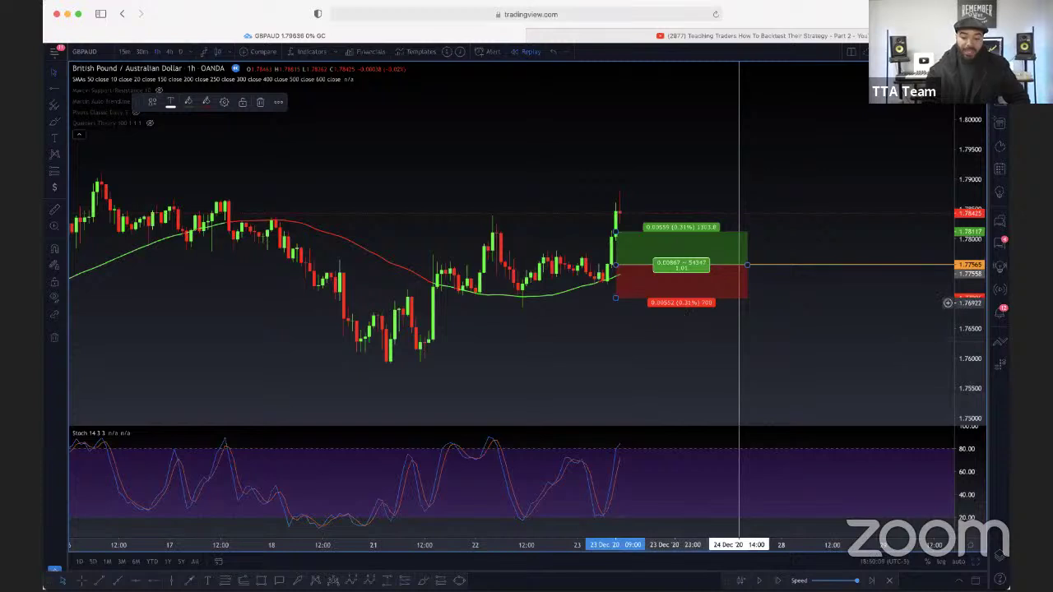
Delete the long position and the horizontal ray, and maximize the price pane so the Stochastic is hidden
key("Delete")
scroll(710, 223, "down", 2)
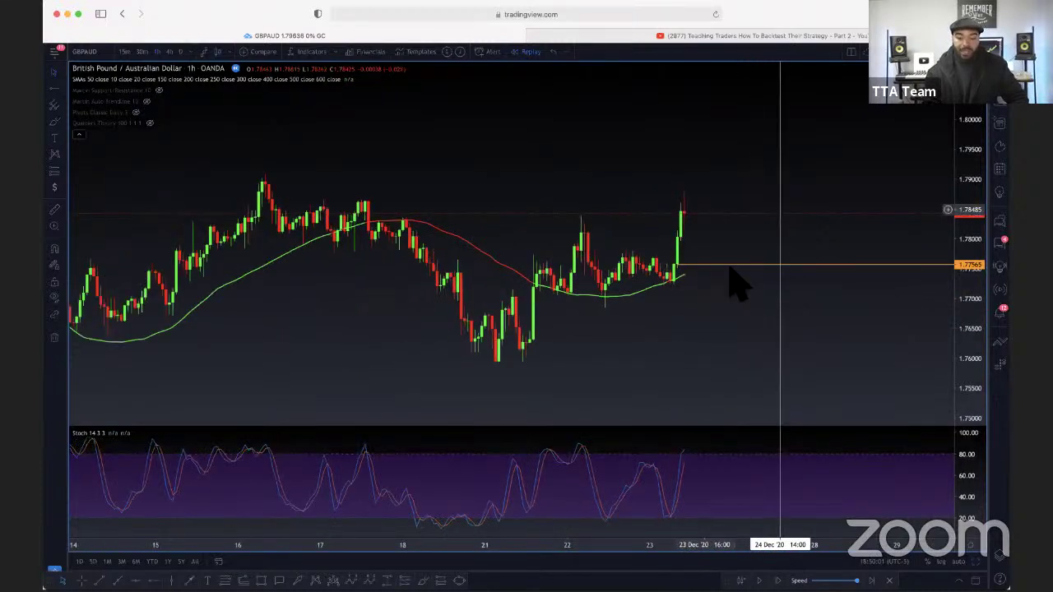
scroll(691, 345, "down", 2)
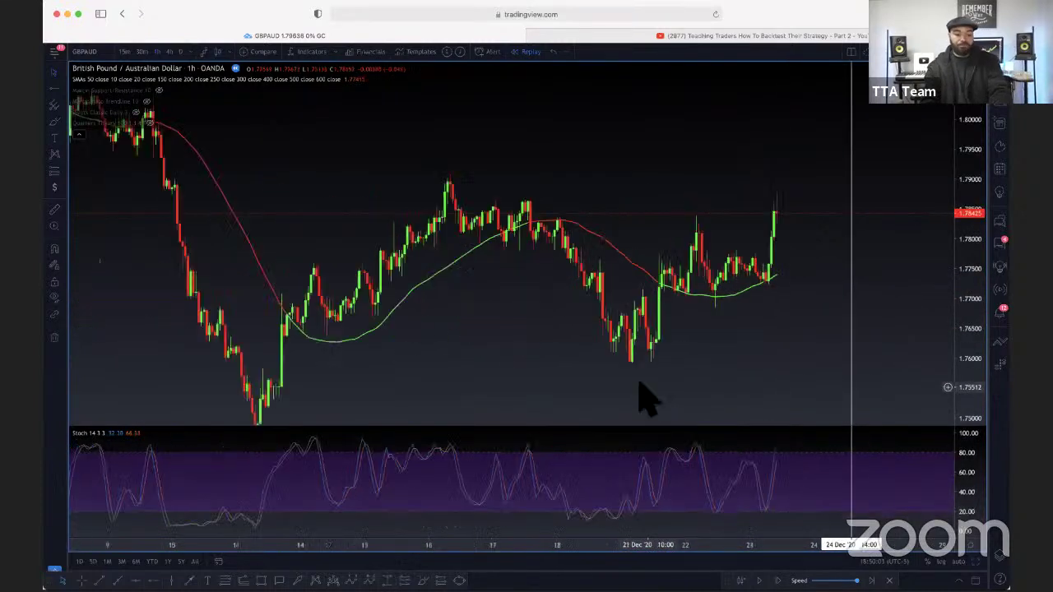
left_click_drag(442, 336, 447, 294)
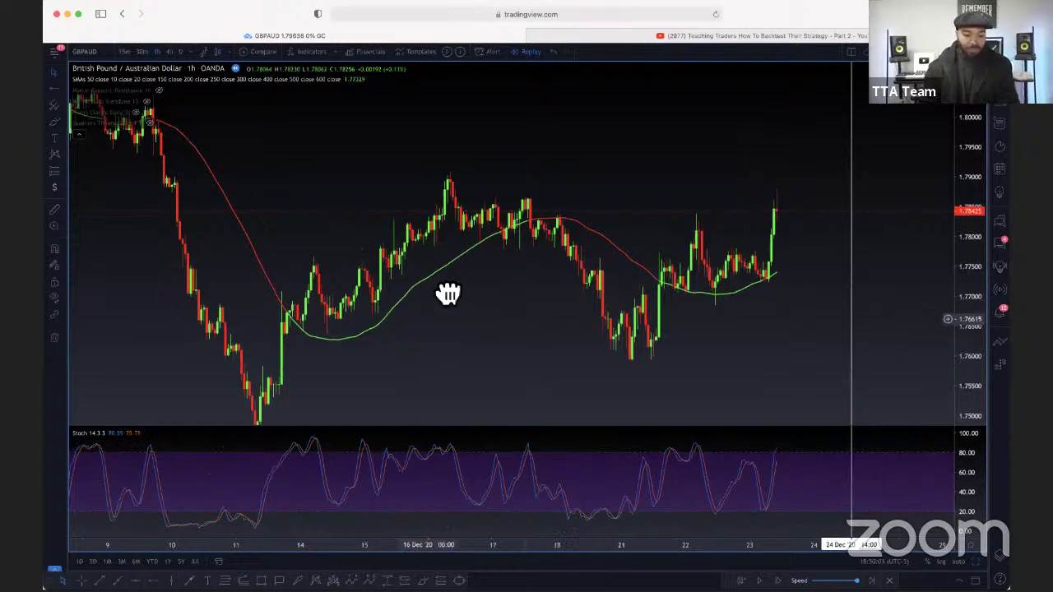
double_click(428, 333)
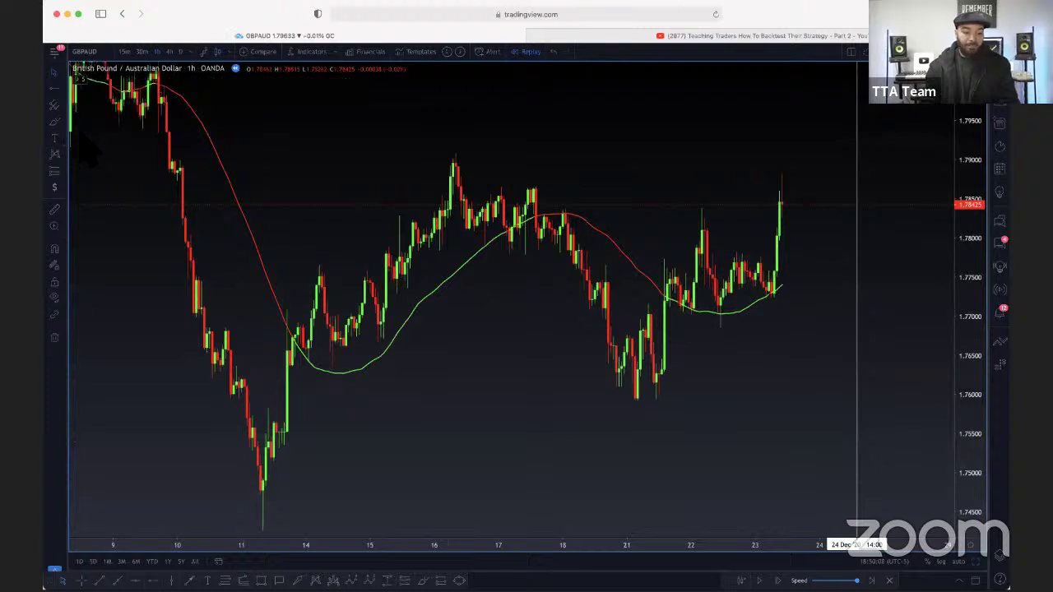
Draw a rising trend line from the 11 Dec '20 08:00 low at 1.74251 under the swing lows to about 17 Dec '20 05:00
scroll(600, 348, "up", 3)
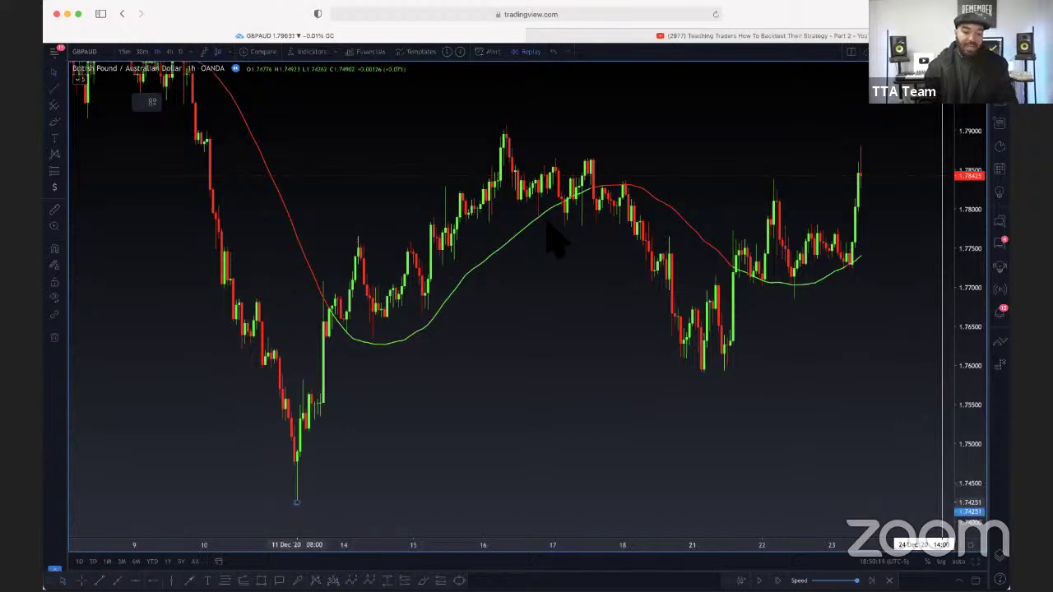
left_click_drag(297, 501, 568, 109)
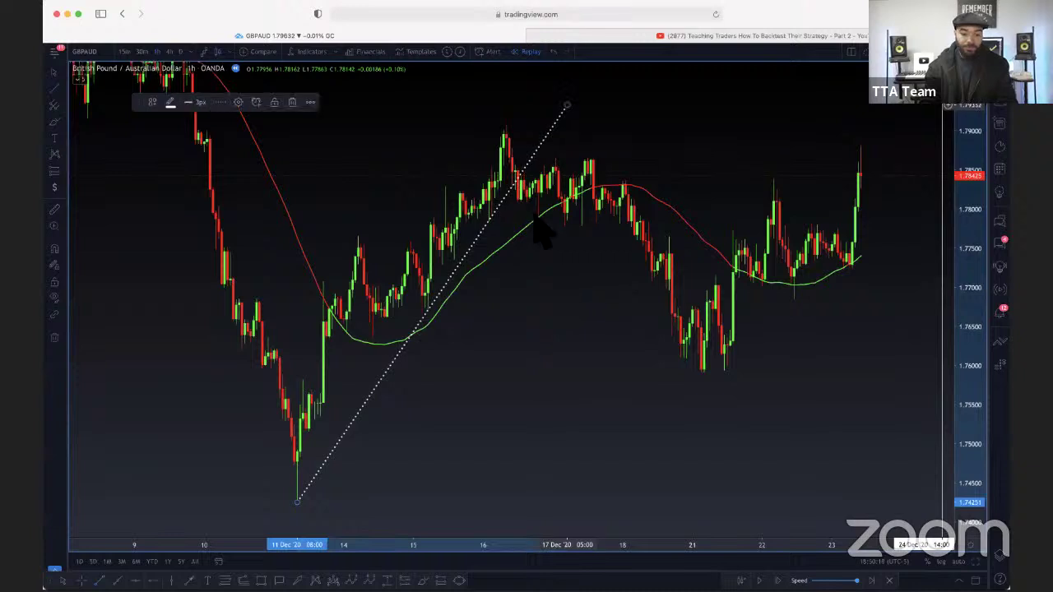
left_click(514, 148)
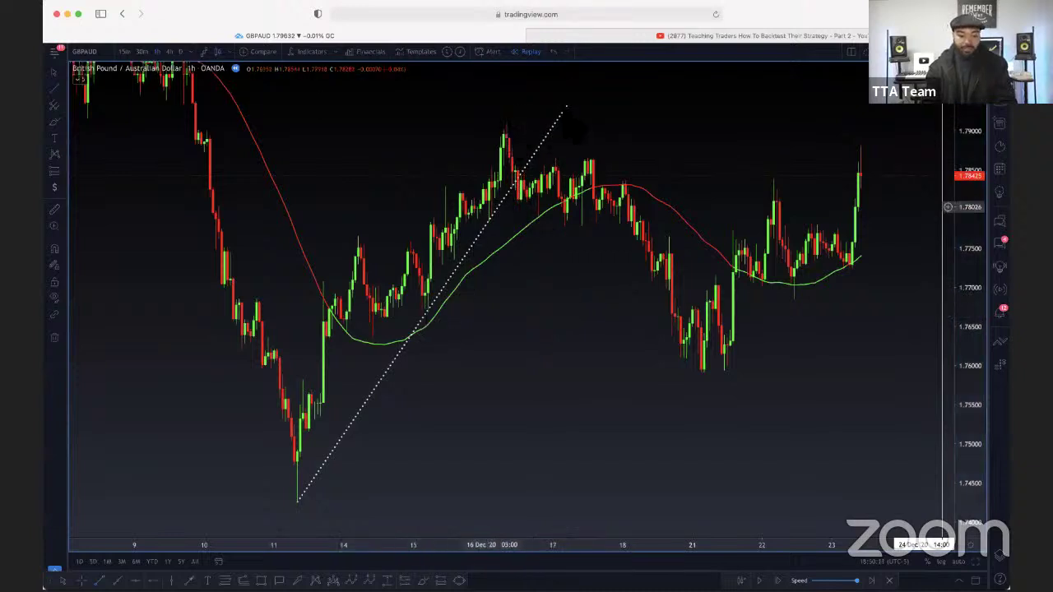
Draw two horizontal rays from the 7 Dec '20 09:00 low, at about 1.78940 and 1.78641, to mark the zone
scroll(576, 123, "up", 2)
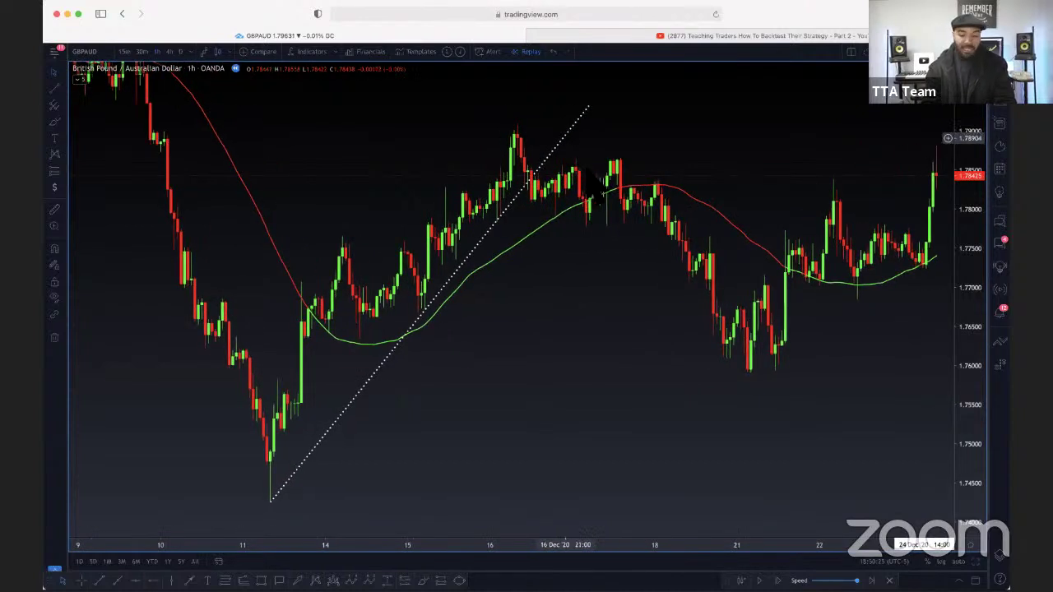
scroll(597, 255, "right", 2)
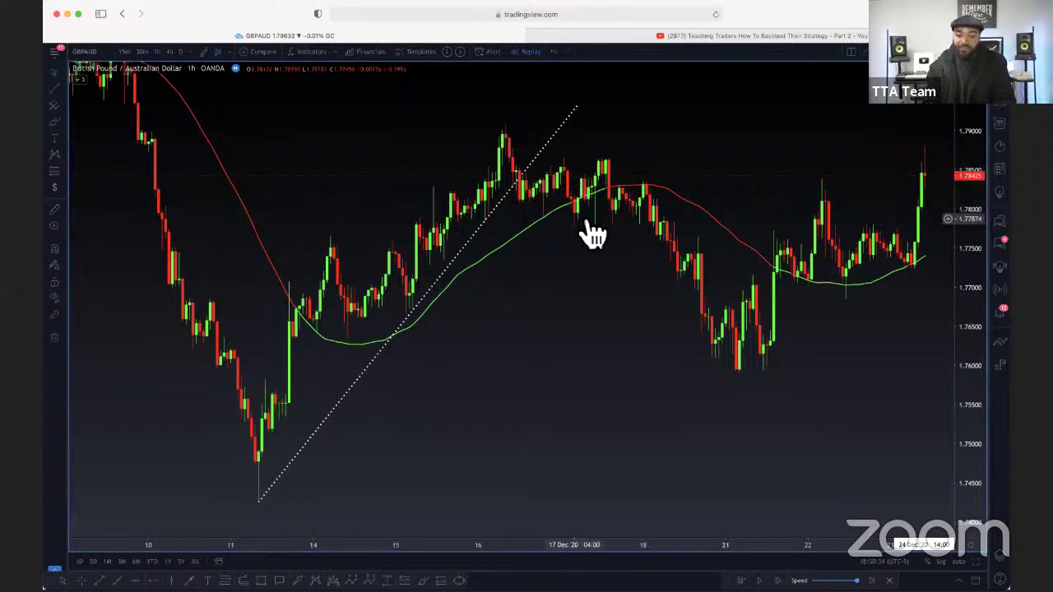
left_click_drag(591, 235, 650, 232)
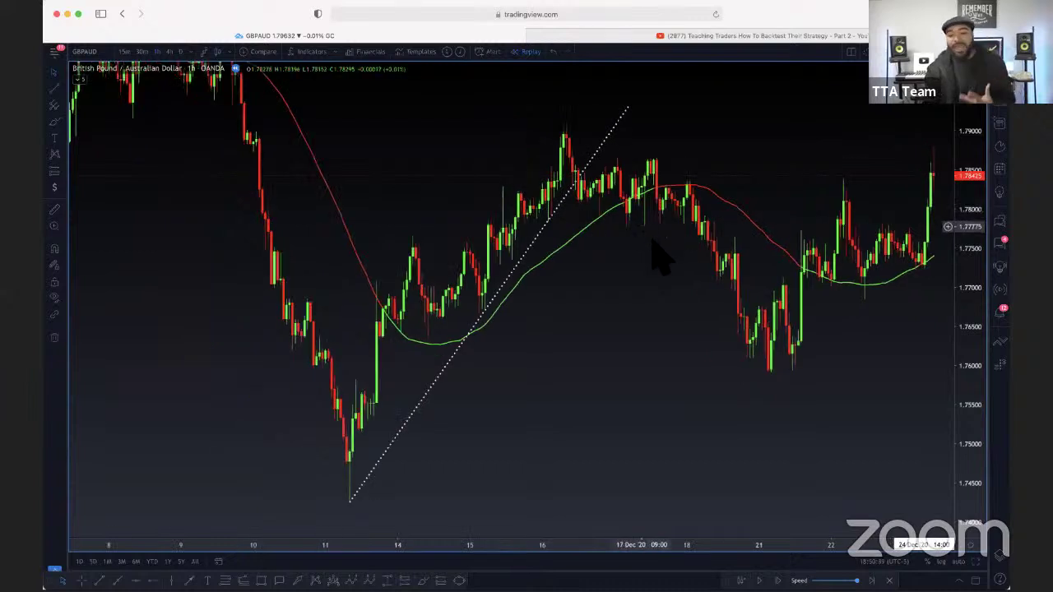
scroll(667, 272, "down", 2)
scroll(668, 272, "down", 1)
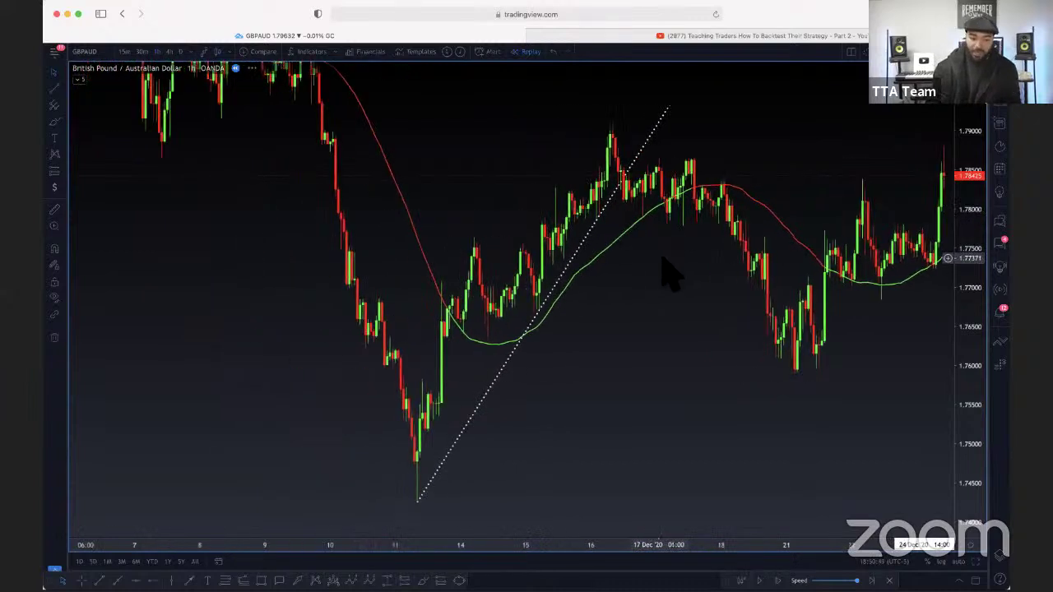
scroll(752, 294, "down", 2)
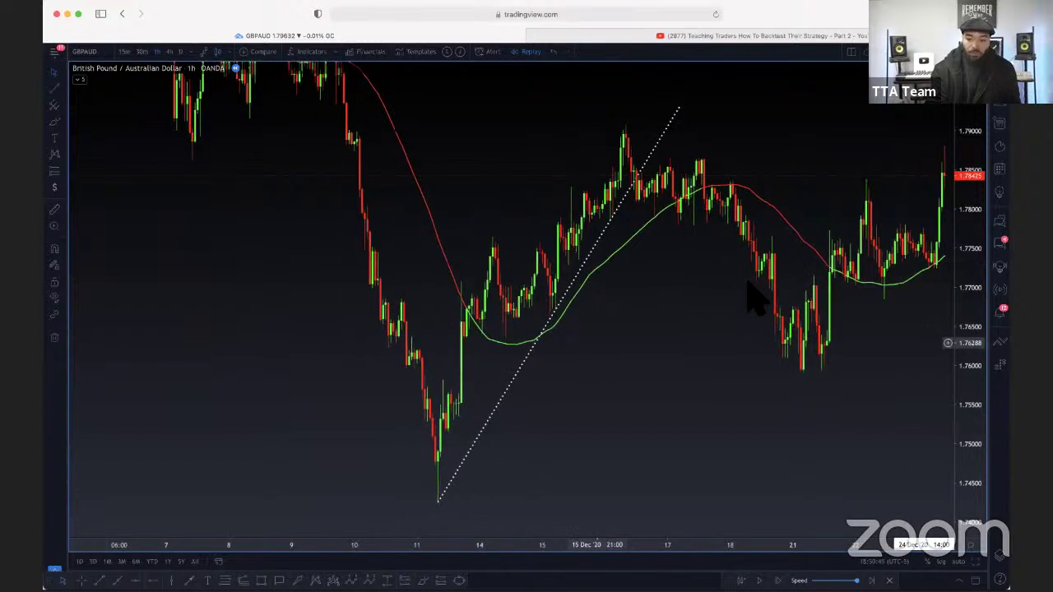
left_click_drag(964, 353, 969, 375)
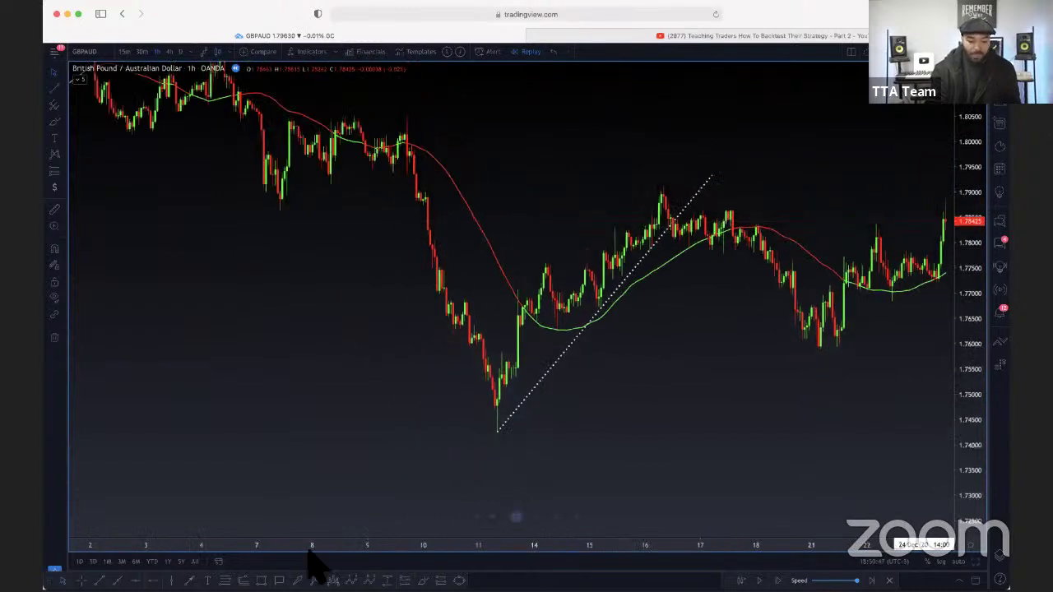
left_click(280, 198)
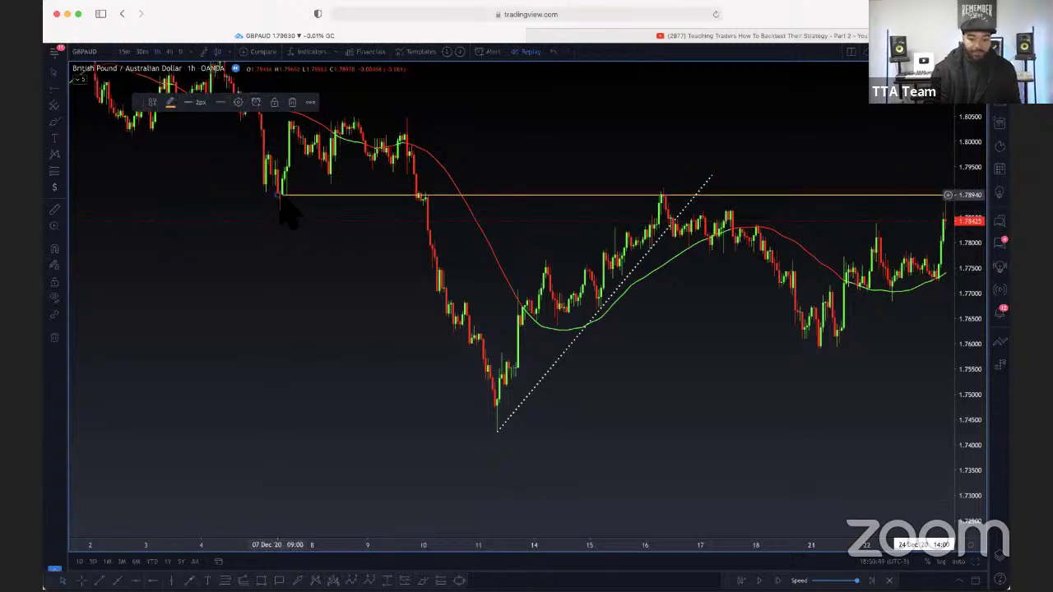
scroll(794, 375, "right", 5)
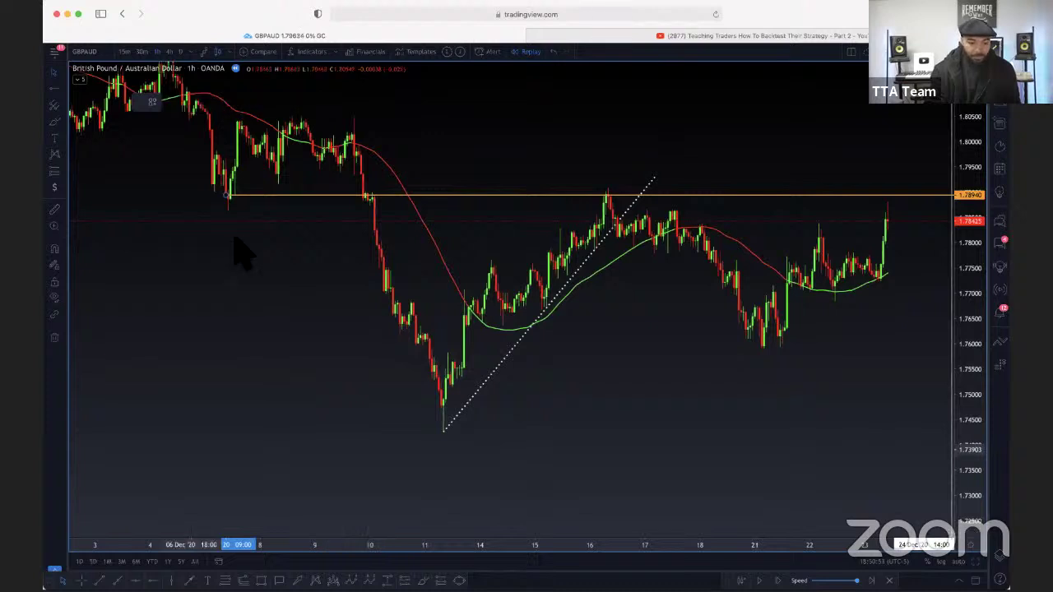
left_click(225, 211)
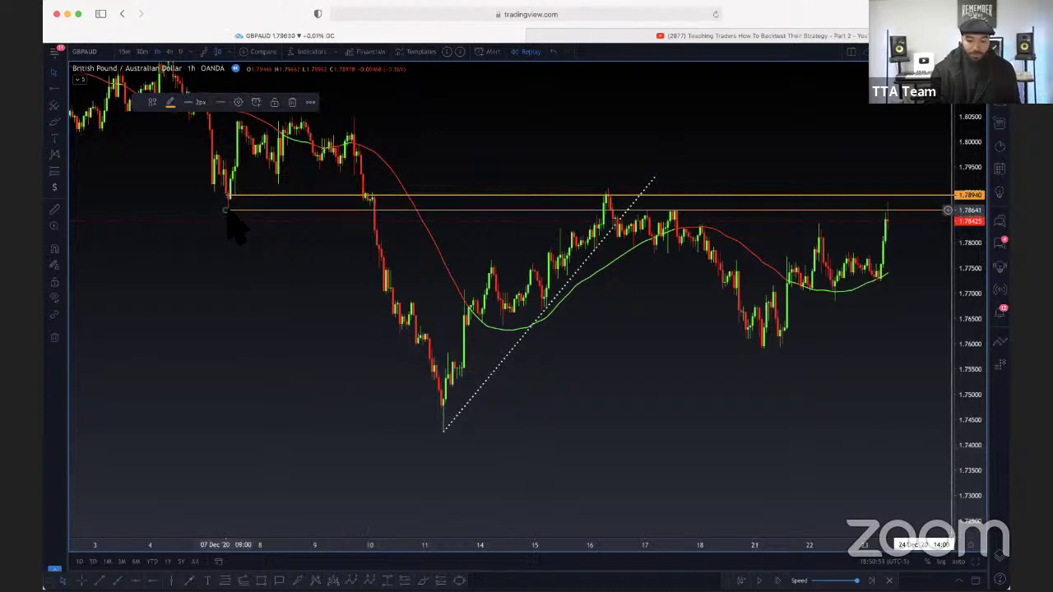
left_click(692, 400)
Add a callout reading "supply zone" just above the 16 Dec '20 swing high, pointing at the peak
scroll(723, 417, "down", 2)
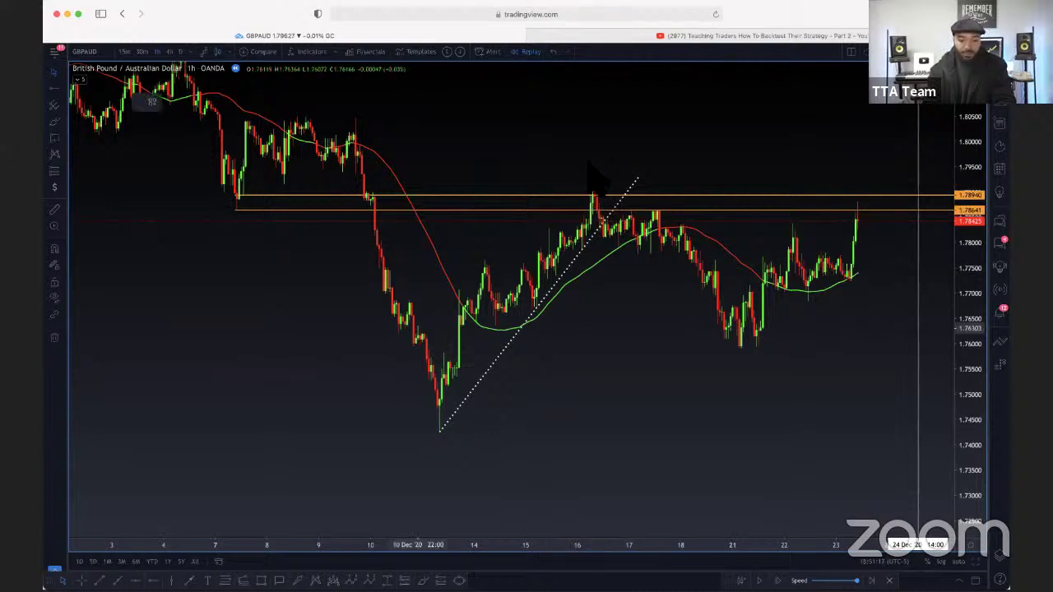
left_click(593, 179)
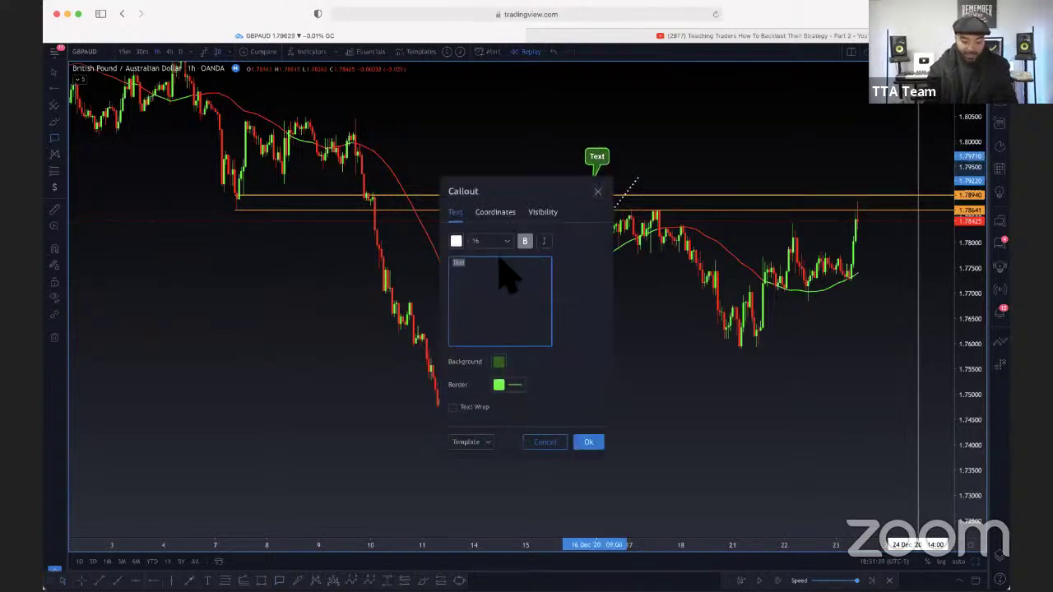
type("supply")
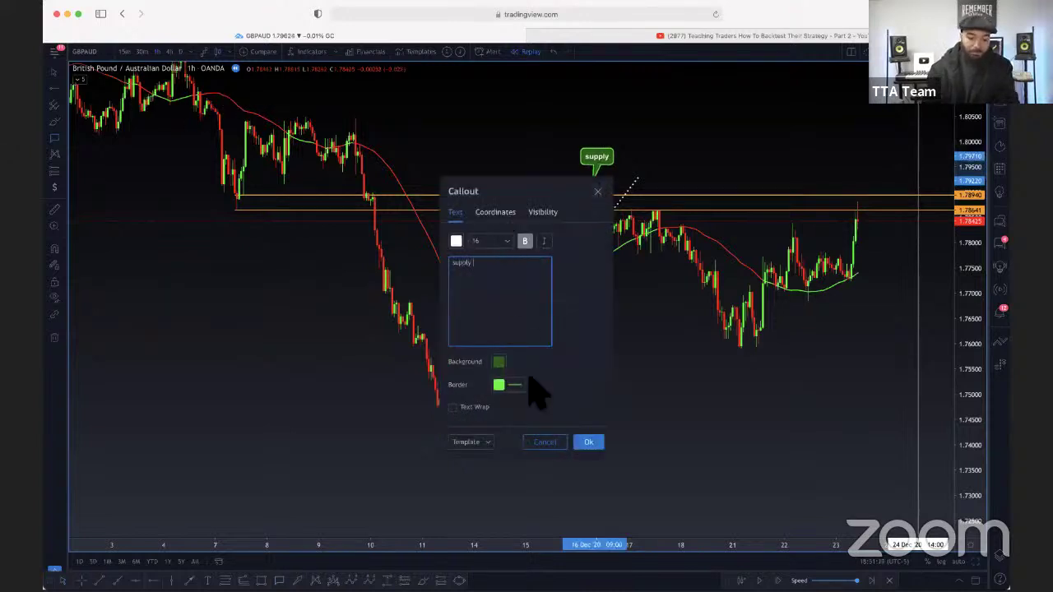
type(" zone")
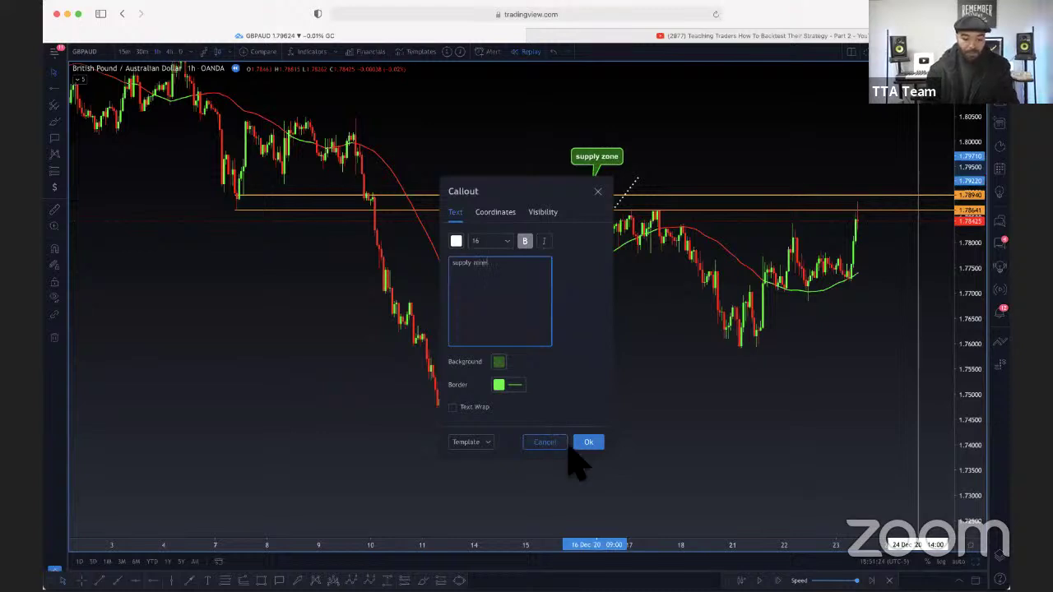
left_click(590, 444)
scroll(553, 208, "up", 2)
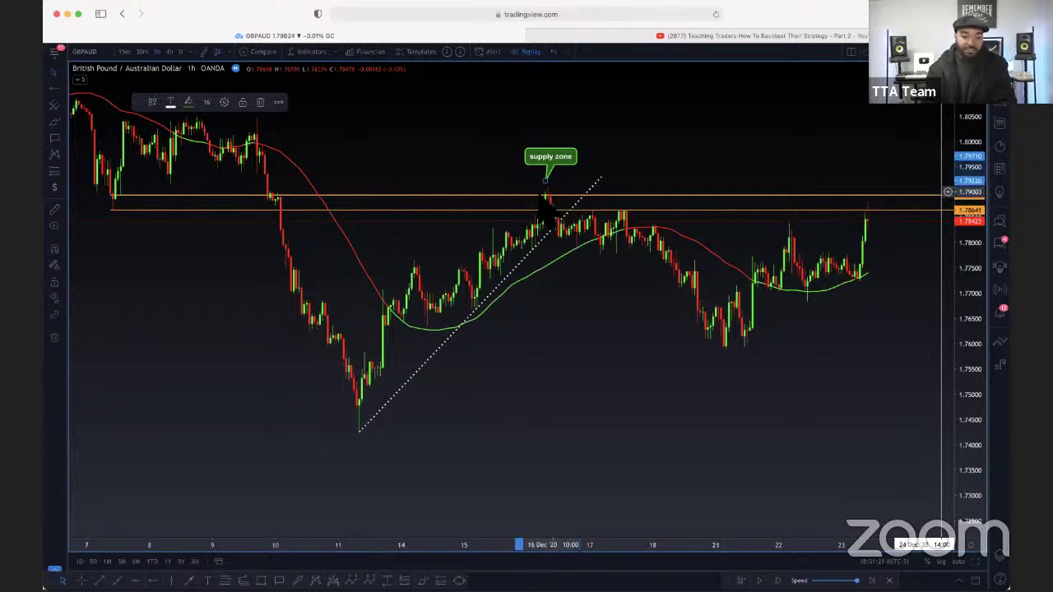
left_click_drag(566, 183, 561, 176)
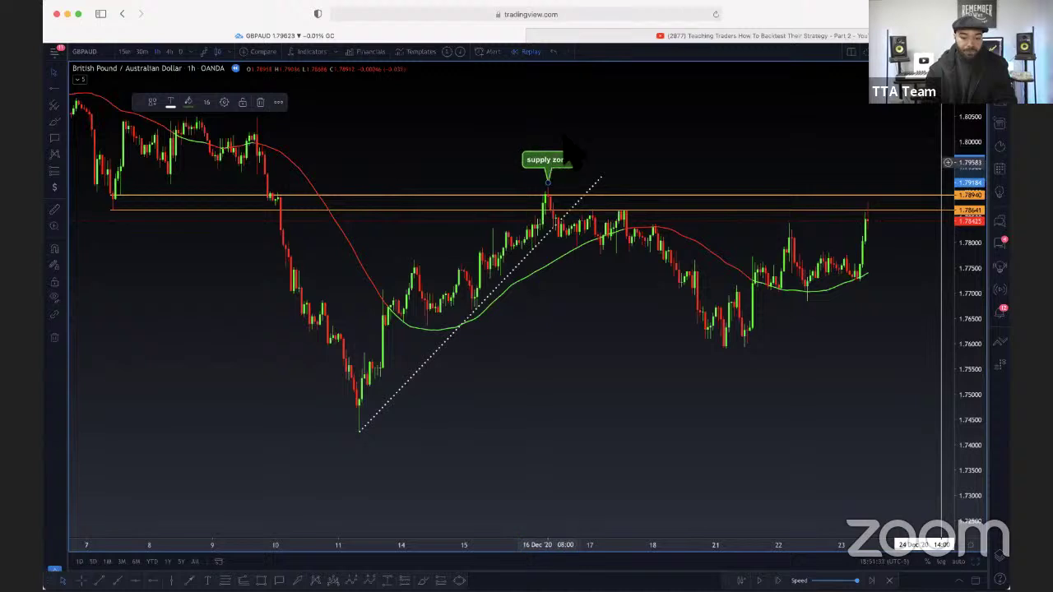
Rewind the bar replay to about 16 Dec '20 16:00, after the break of the rising trend line
scroll(565, 258, "left", 5)
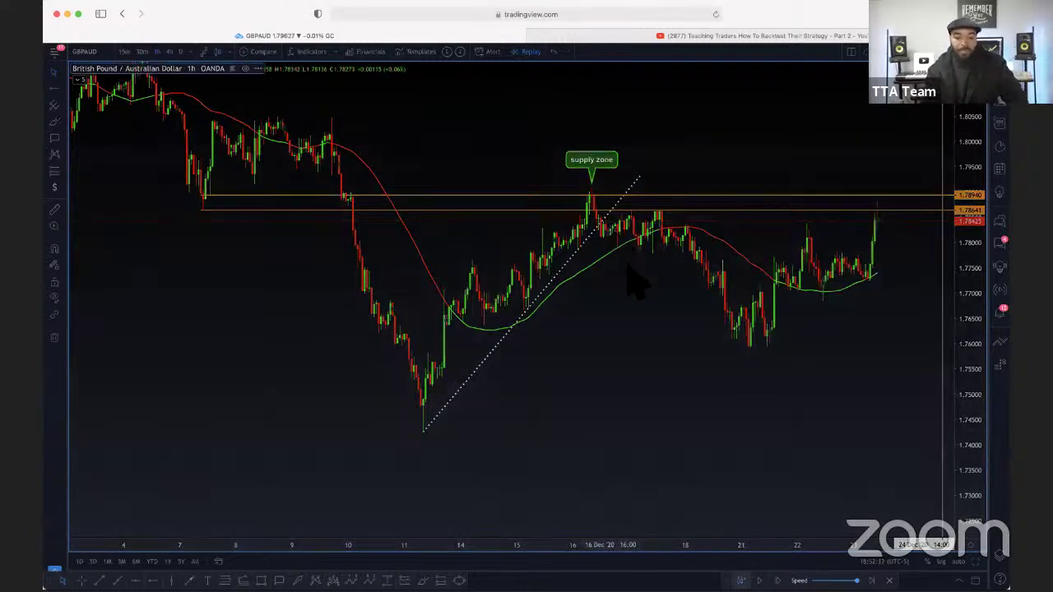
left_click(628, 268)
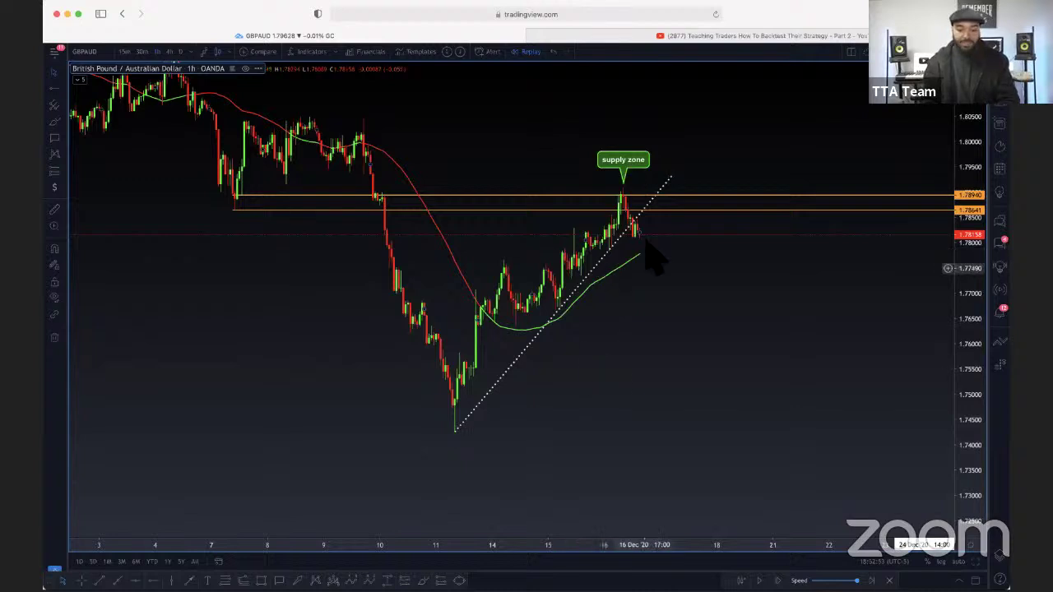
scroll(652, 293, "up", 2)
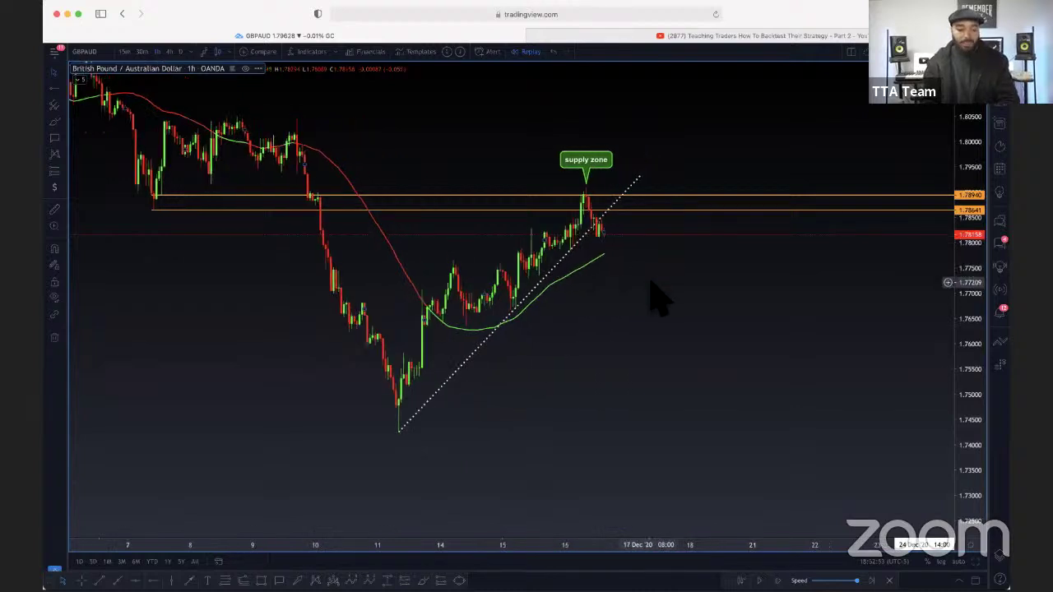
scroll(659, 303, "down", 1)
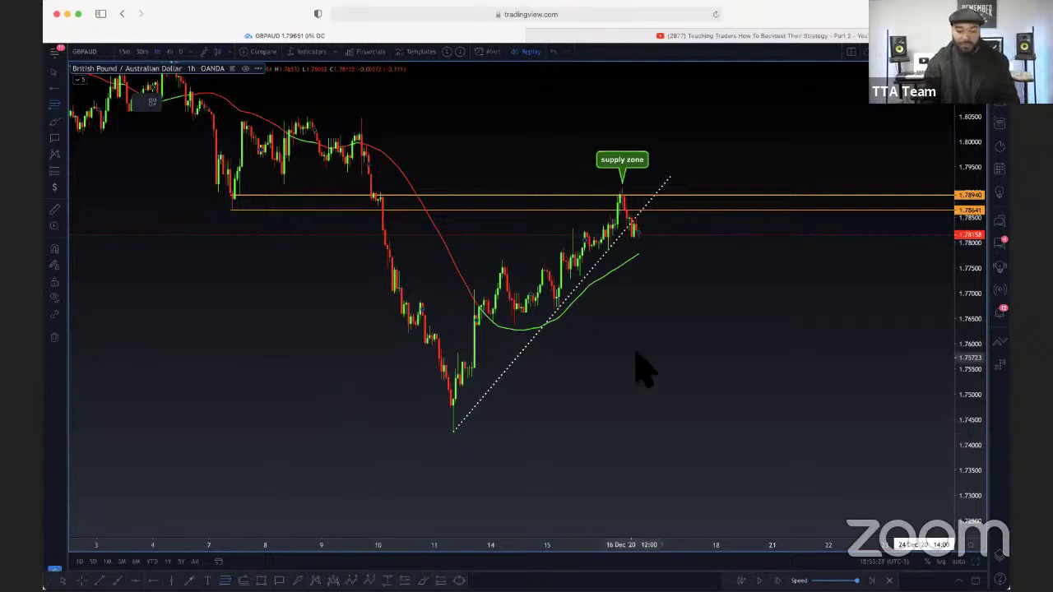
Circle the 11 Dec swing low and the supply zone peak, and draw a Fib Retracement from 1.74211 up to about 1.79075
scroll(641, 371, "up", 1)
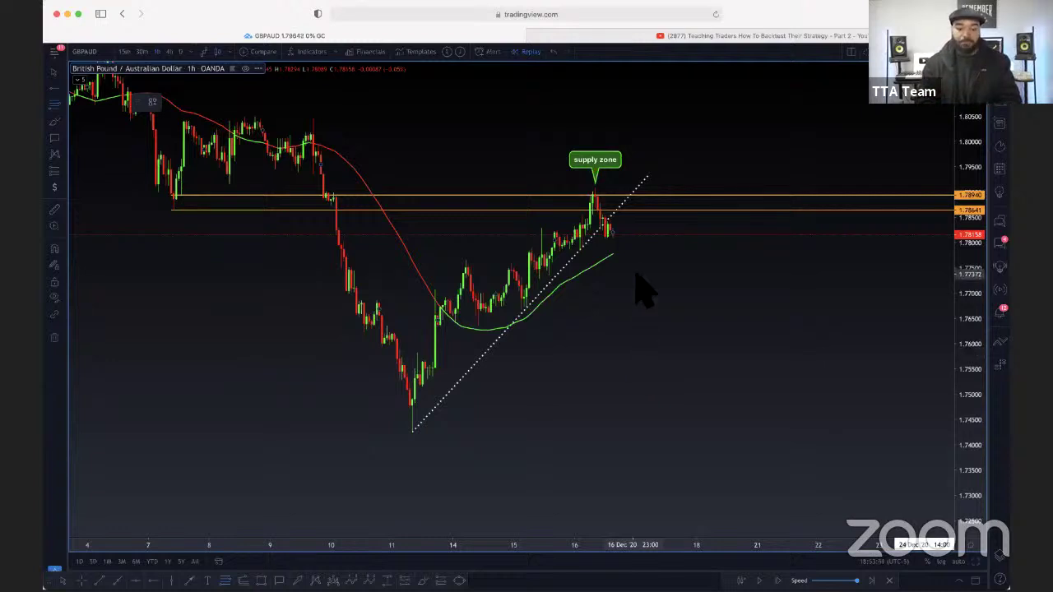
scroll(634, 282, "up", 2)
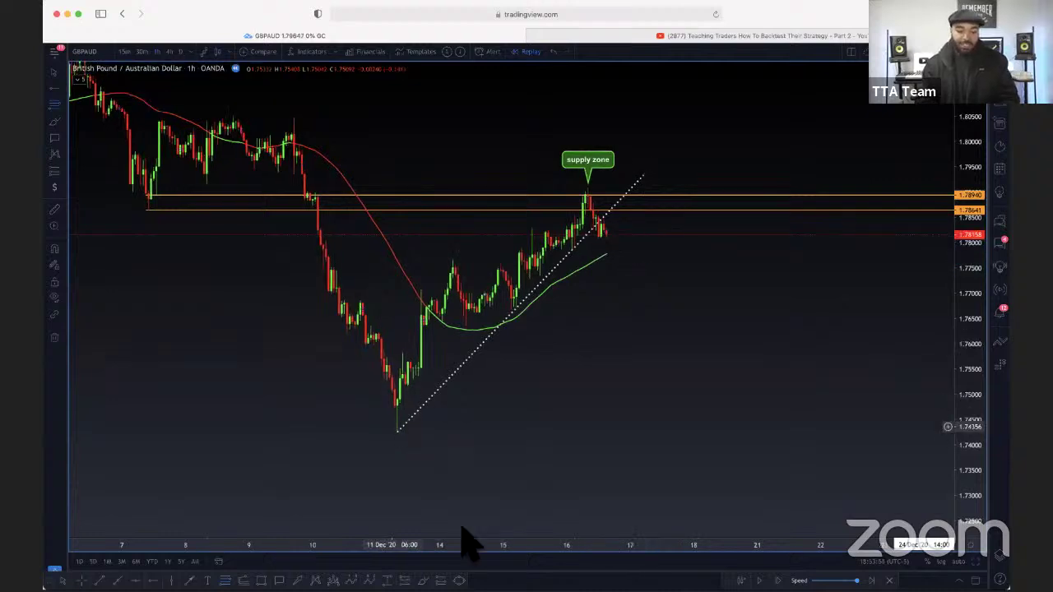
mouse_move(395, 433)
left_mouse_down()
mouse_move(404, 458)
mouse_move(395, 430)
left_mouse_up()
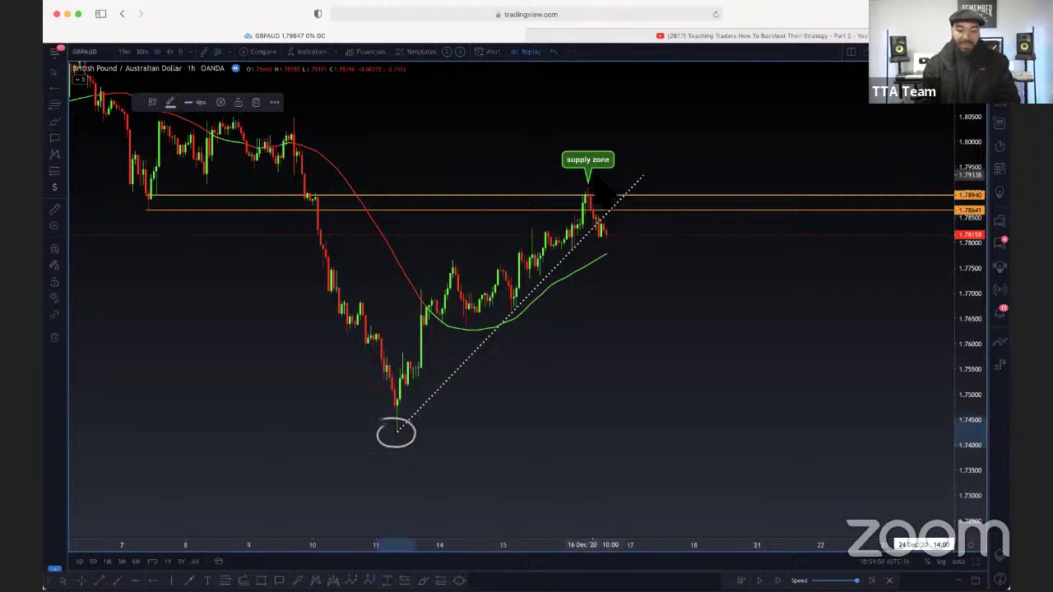
mouse_move(594, 176)
left_mouse_down()
mouse_move(574, 196)
mouse_move(598, 199)
left_mouse_up()
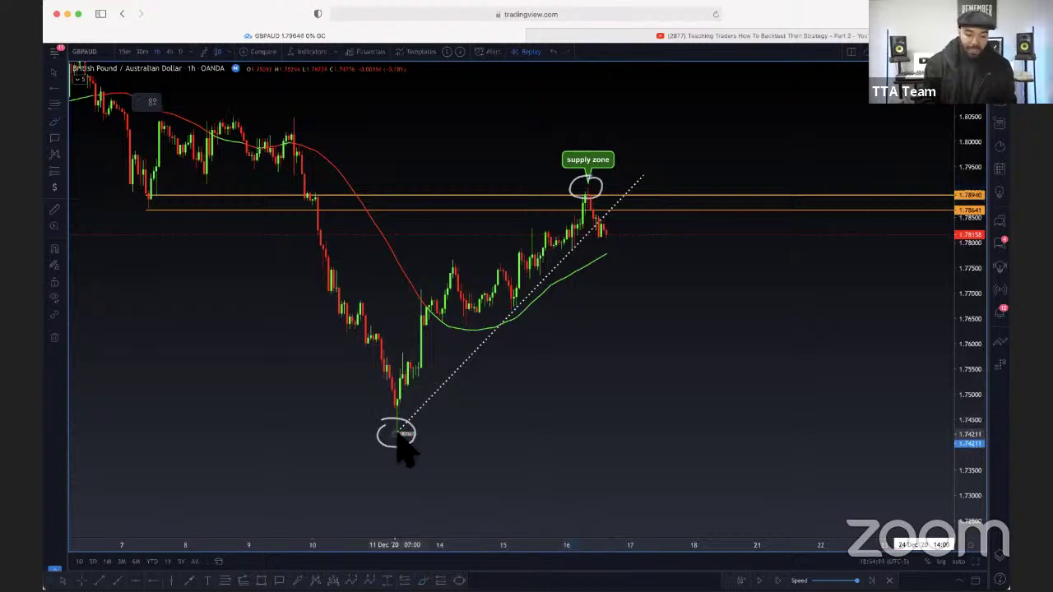
mouse_move(397, 433)
left_mouse_down()
mouse_move(430, 428)
mouse_move(517, 353)
mouse_move(613, 219)
mouse_move(609, 187)
left_mouse_up()
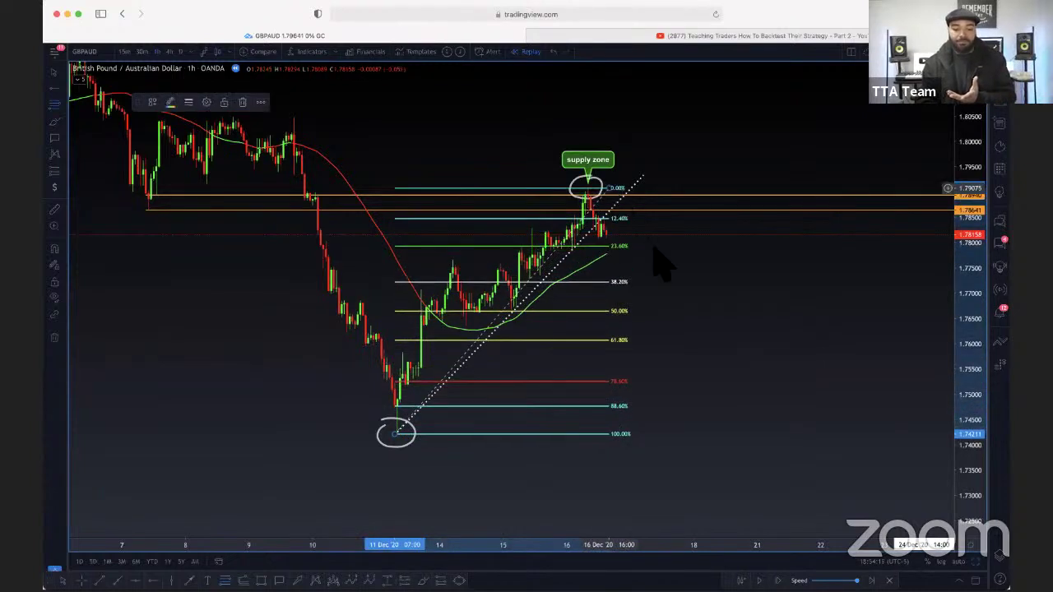
left_click(659, 262)
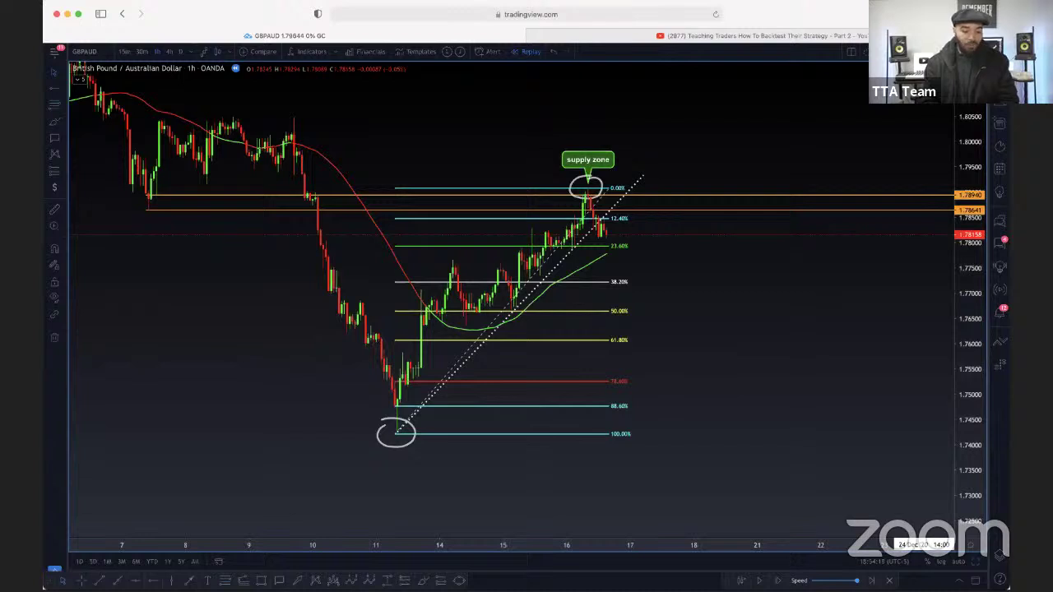
Draw a rectangle between the 50% and 61.8% retracement levels, from 11 Dec '20 to about 21 Dec '20 15:00
left_click_drag(395, 311, 449, 311)
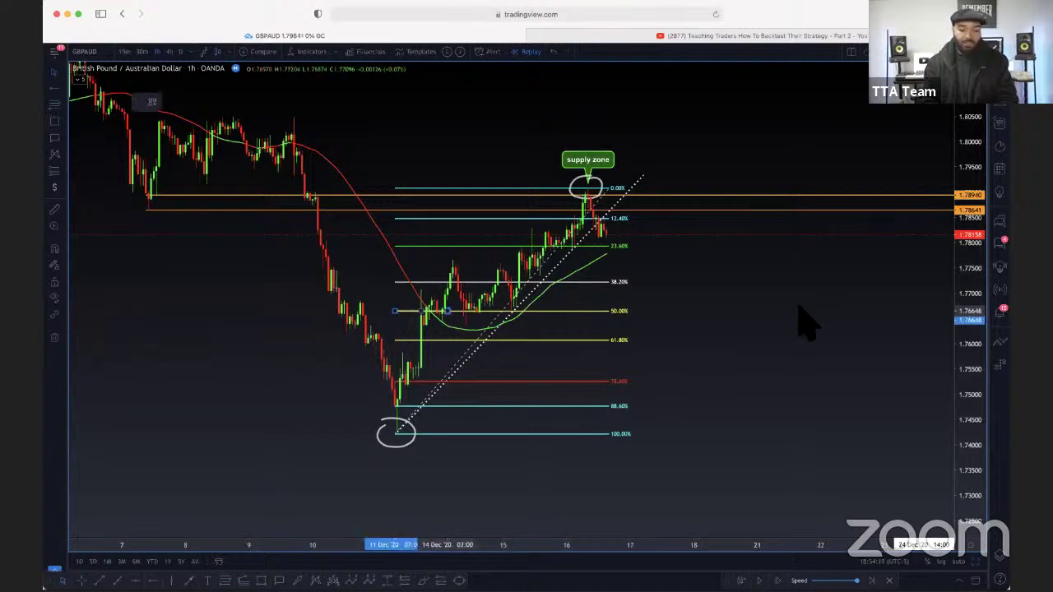
left_click_drag(798, 307, 797, 341)
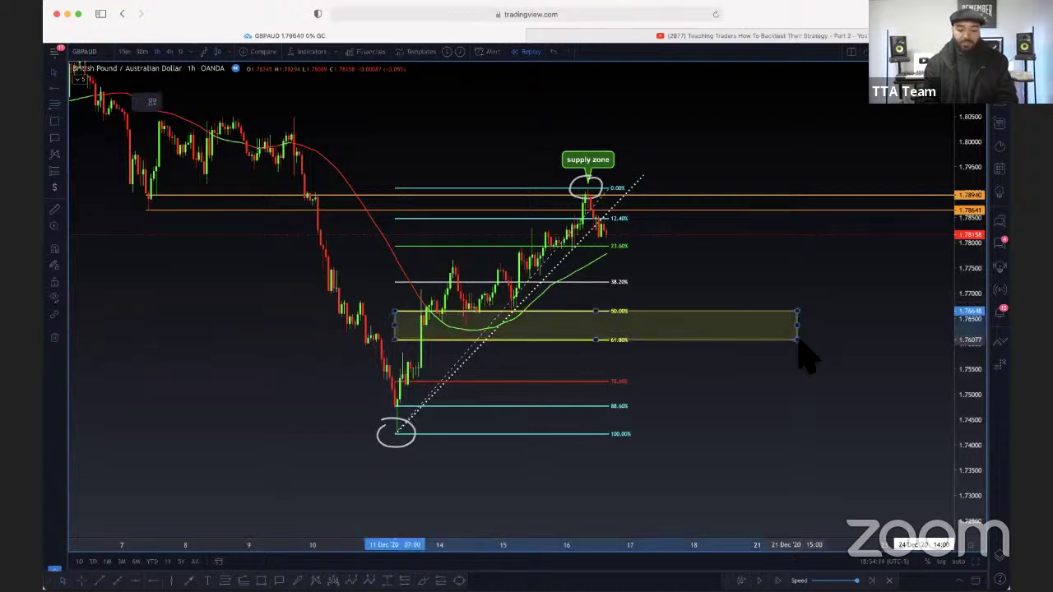
left_click(764, 385)
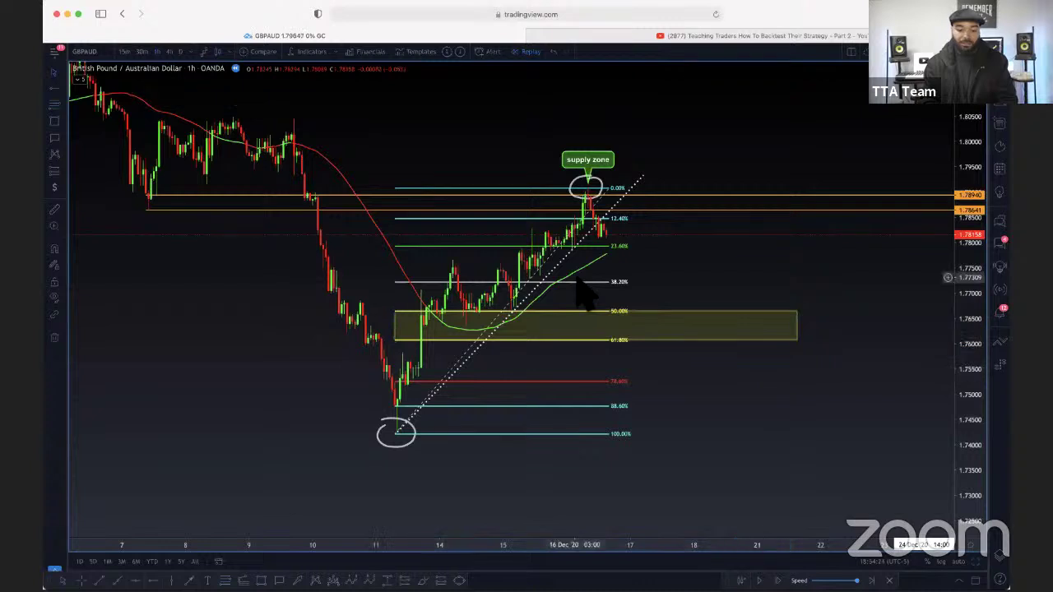
Delete both freehand circles and the Fib Retracement, keeping the rectangle
left_click(613, 199)
key("Delete")
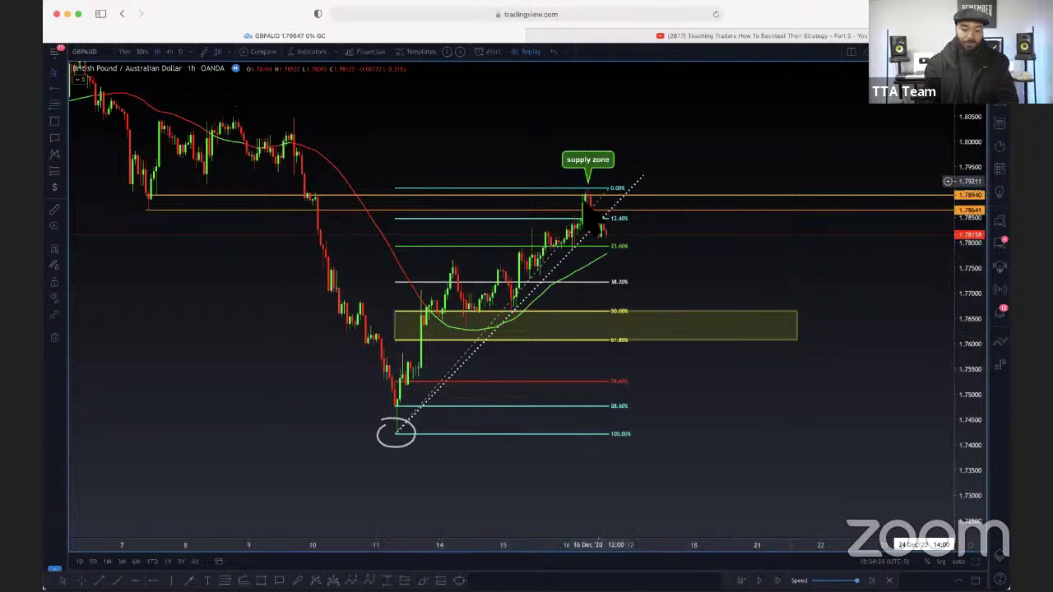
left_click(398, 446)
key("Delete")
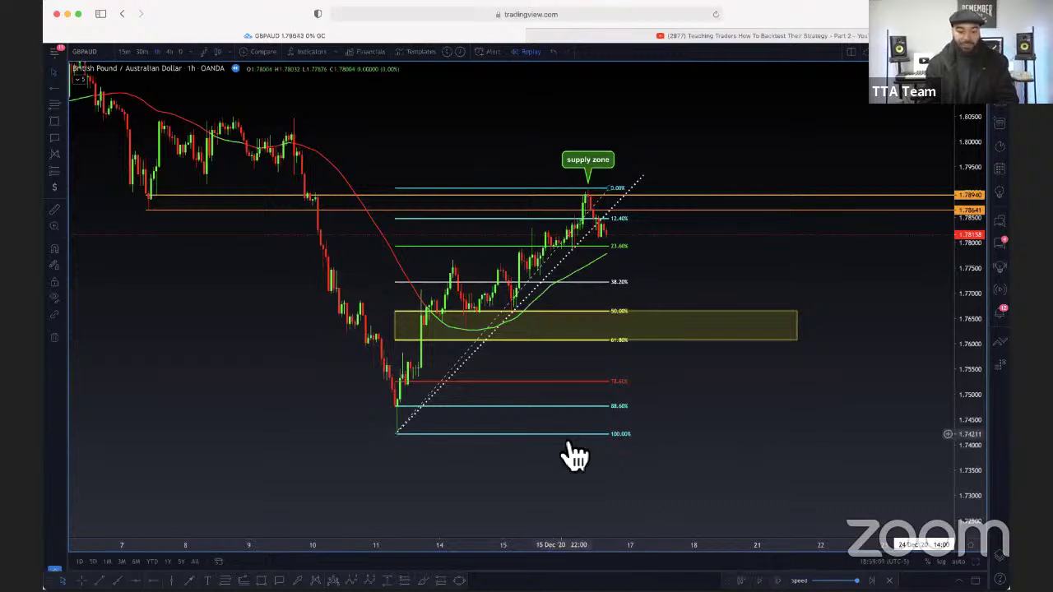
key("Delete")
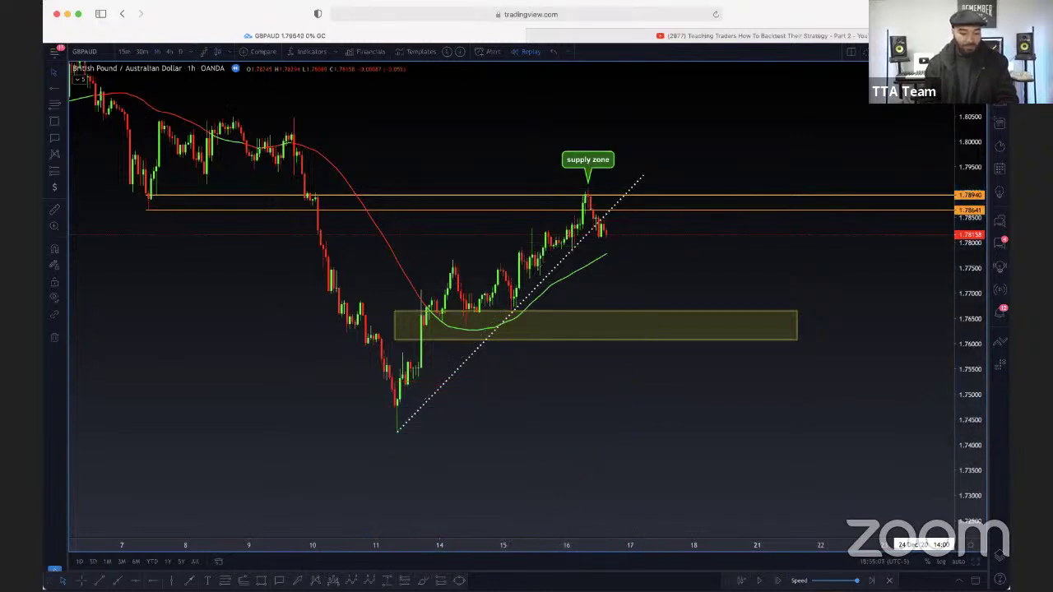
Label the yellow rectangle with a text using the Golden Zone template, placed inside the rectangle near its later end
left_click(680, 330)
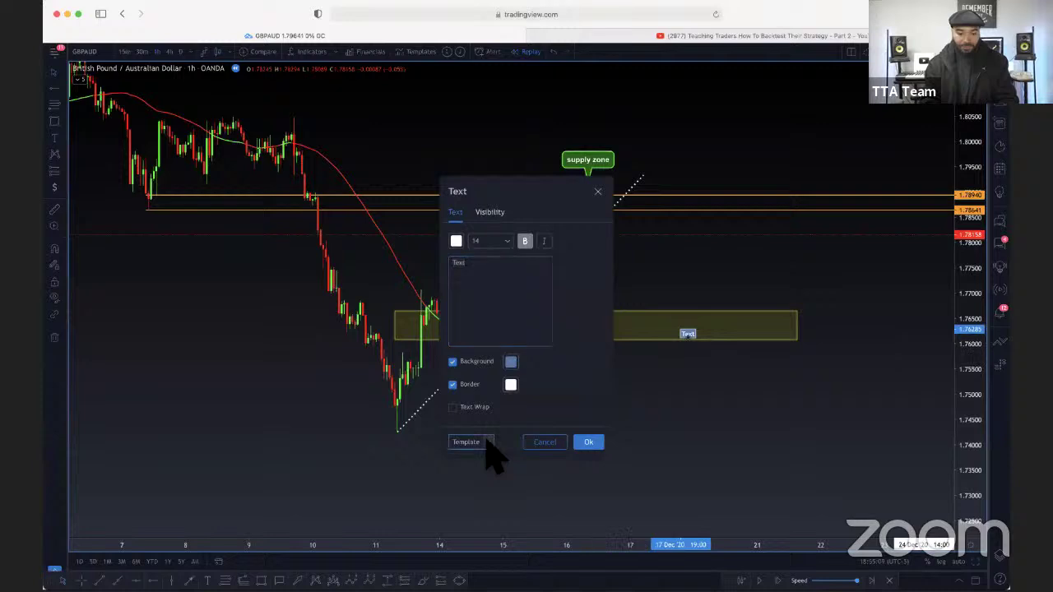
left_click(487, 443)
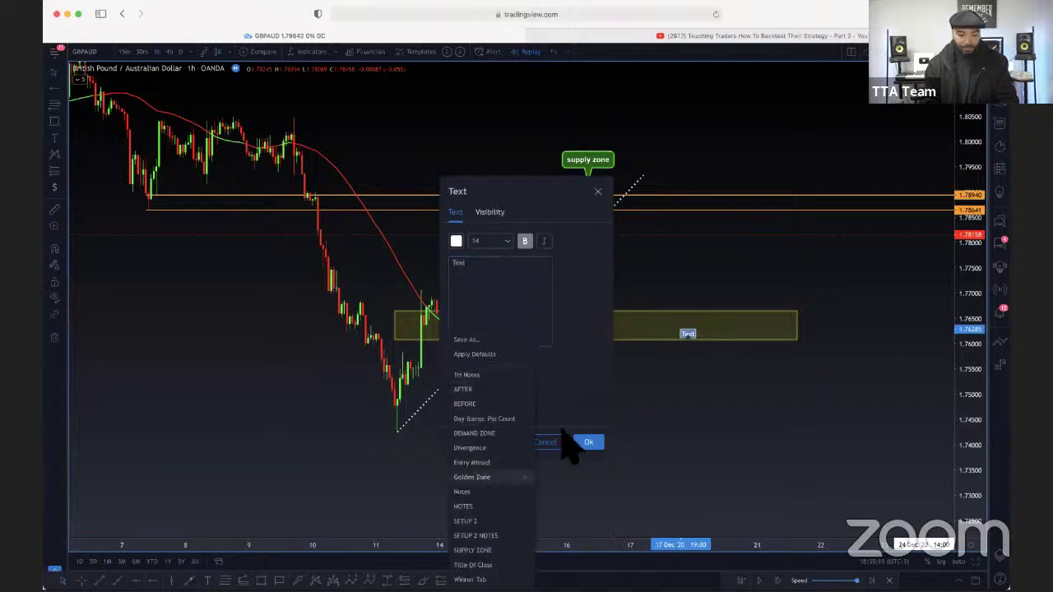
left_click(472, 478)
left_click(589, 443)
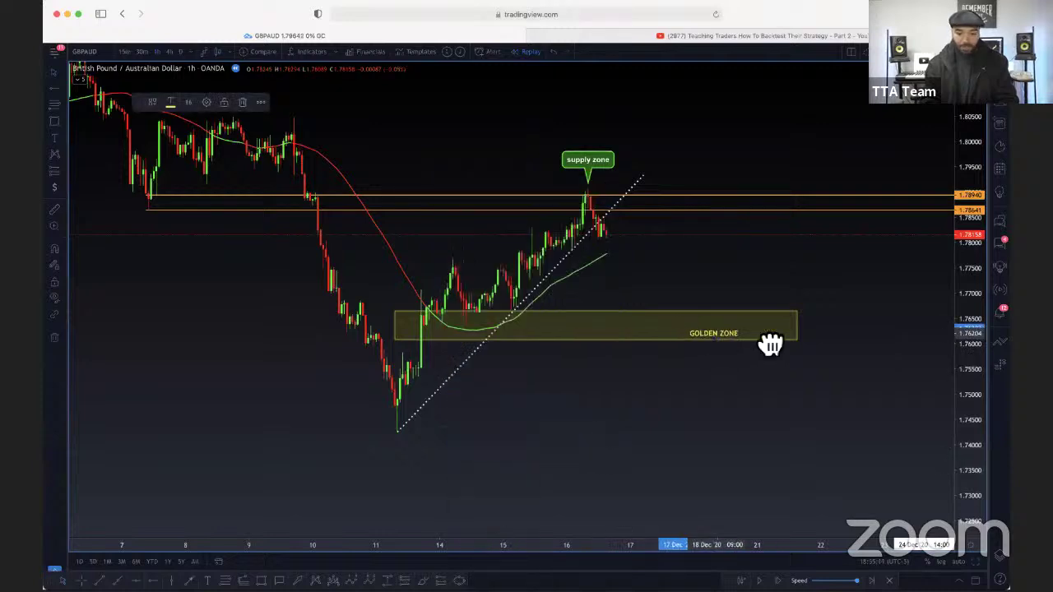
mouse_move(771, 344)
left_mouse_down()
mouse_move(790, 340)
mouse_move(774, 337)
left_mouse_up()
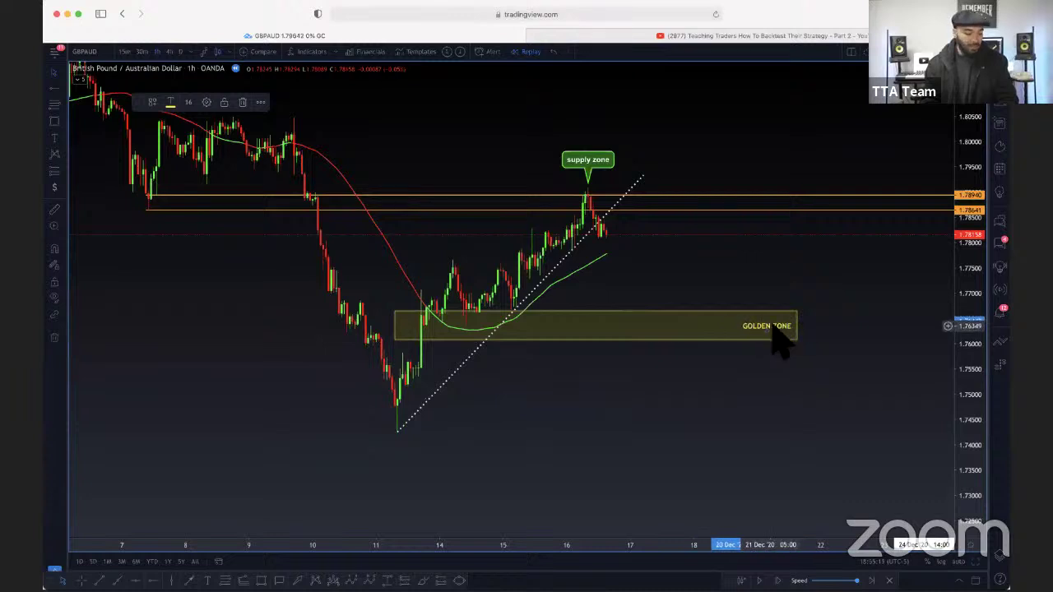
left_click(776, 395)
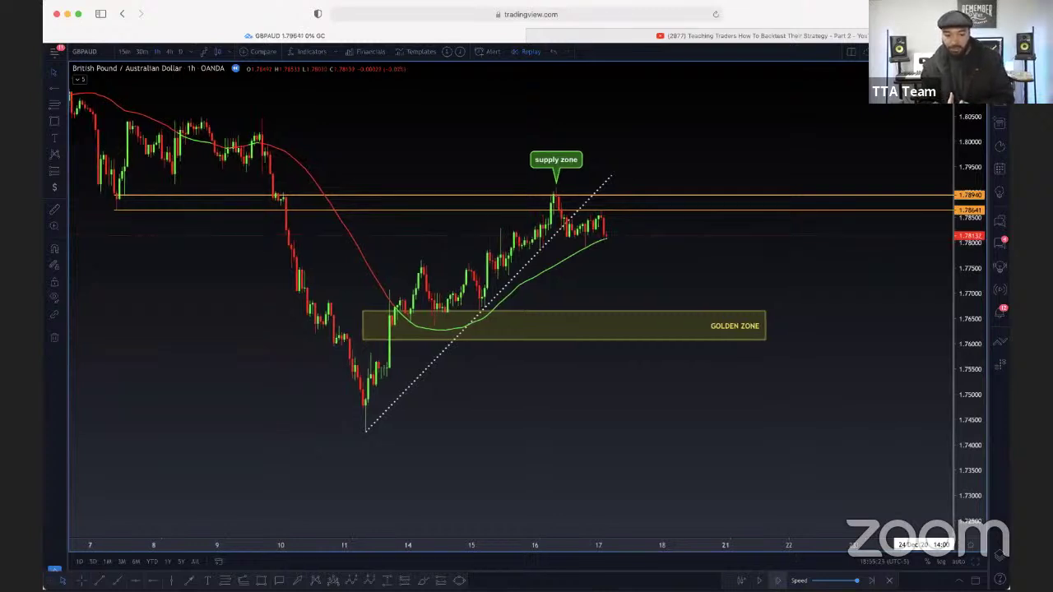
scroll(560, 409, "up", 1)
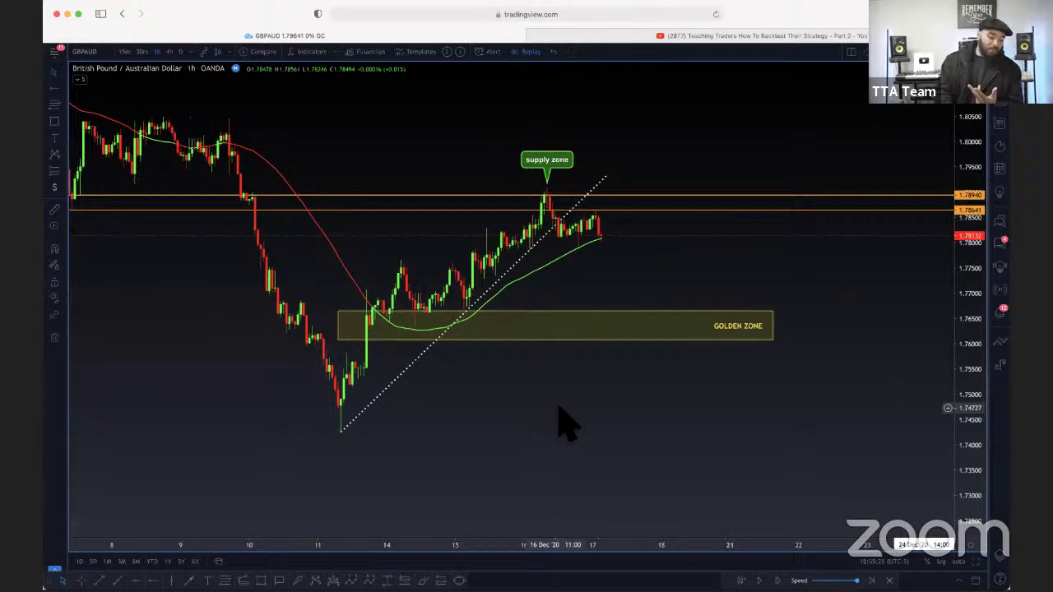
scroll(550, 254, "up", 2)
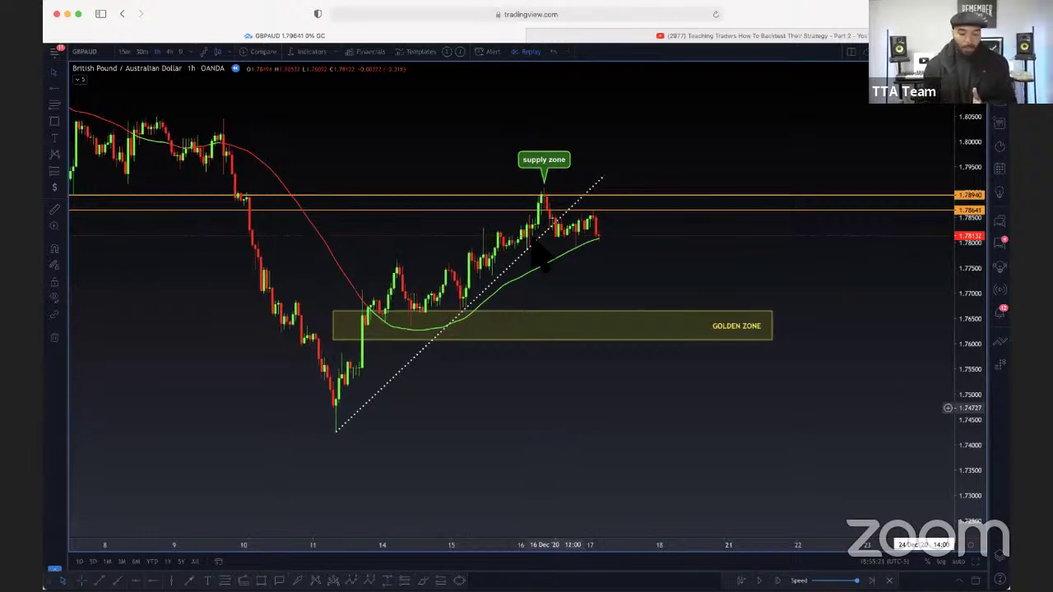
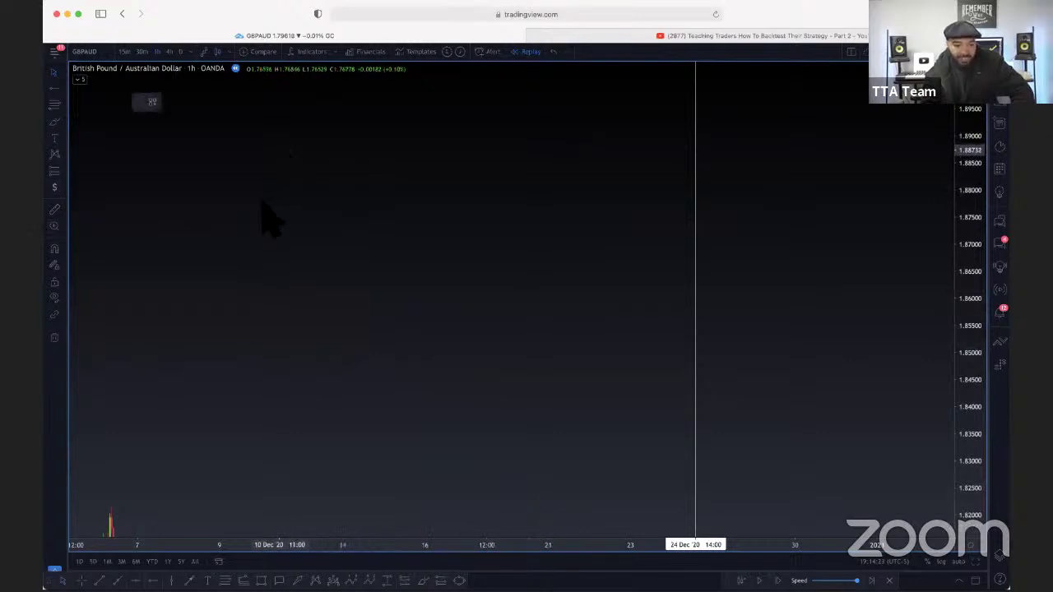
Sketch a freehand price path that rises, tops out and falls in empty chart space, and draw a falling trend line along its decline
mouse_move(237, 235)
left_mouse_down()
mouse_move(252, 196)
mouse_move(289, 200)
mouse_move(313, 188)
mouse_move(320, 197)
mouse_move(344, 121)
mouse_move(378, 122)
mouse_move(422, 196)
mouse_move(429, 187)
left_mouse_up()
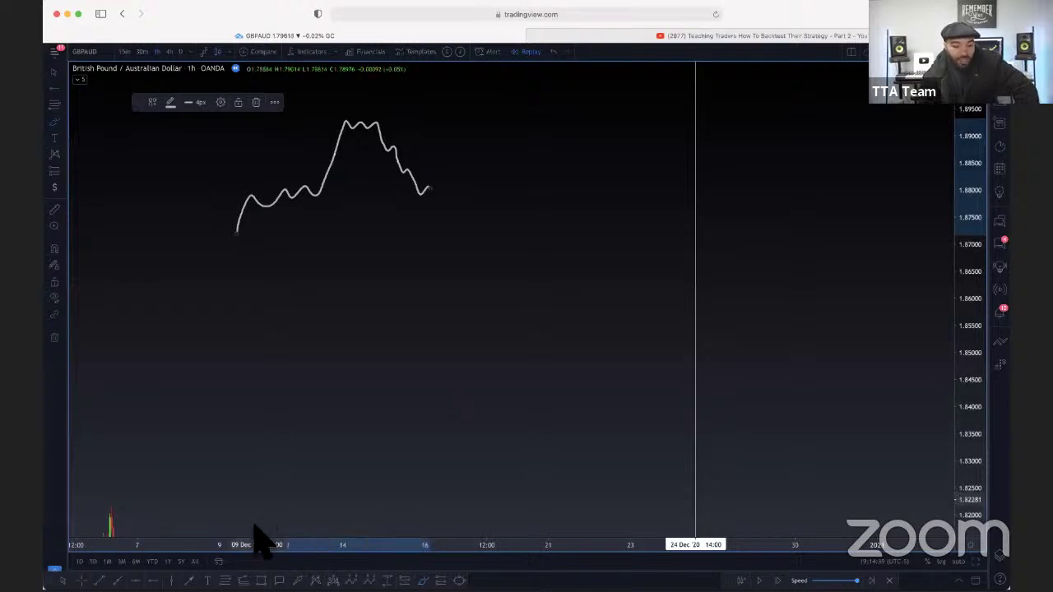
key("Escape")
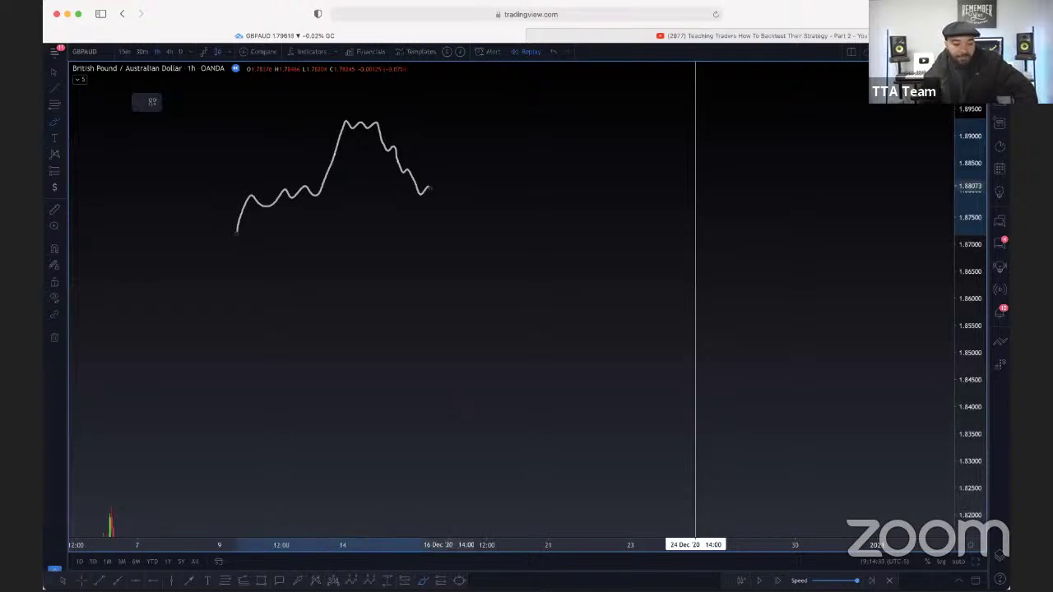
mouse_move(370, 92)
left_mouse_down()
mouse_move(455, 250)
mouse_move(539, 334)
mouse_move(234, 502)
left_mouse_up()
left_click(489, 259)
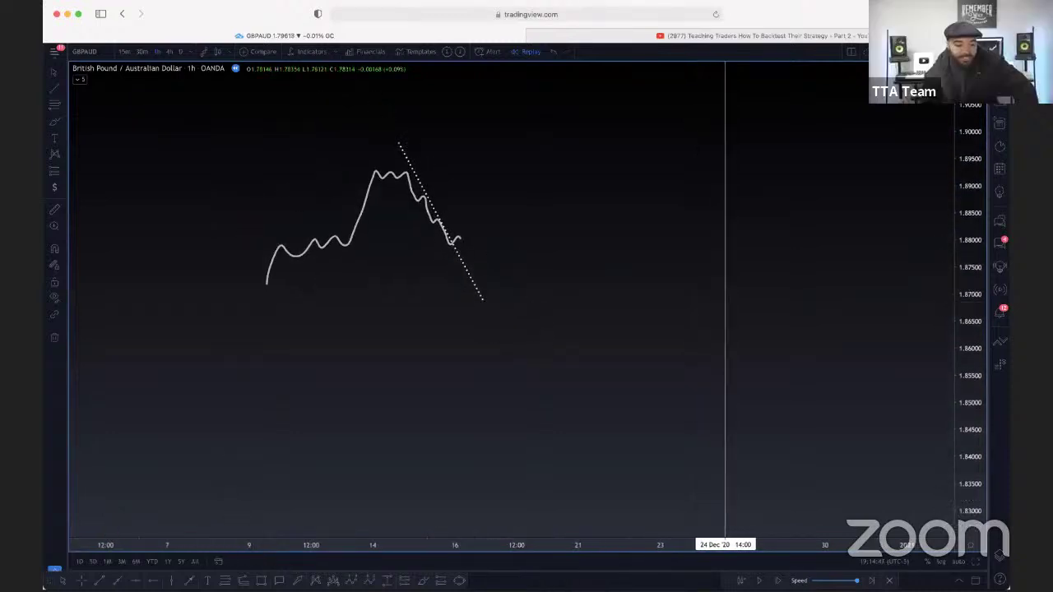
Draw a horizontal zone rectangle across the sketched path, from about 1.8841 to 1.8815, between the consolidation and the top
left_click(55, 121)
mouse_move(252, 219)
left_mouse_down()
mouse_move(576, 237)
mouse_move(574, 229)
left_mouse_up()
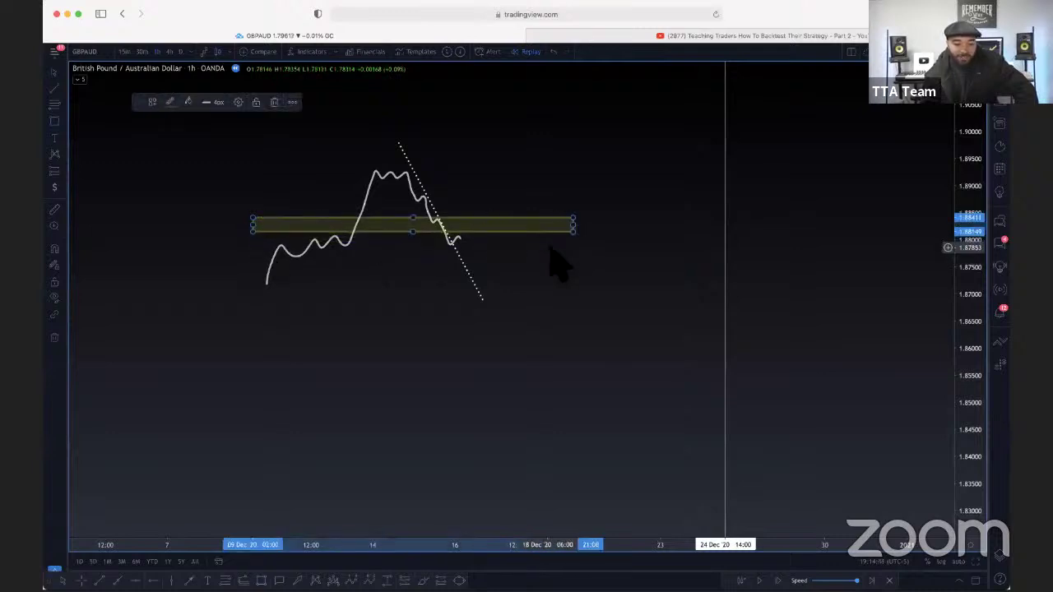
left_click_drag(351, 234, 354, 240)
left_click(445, 498)
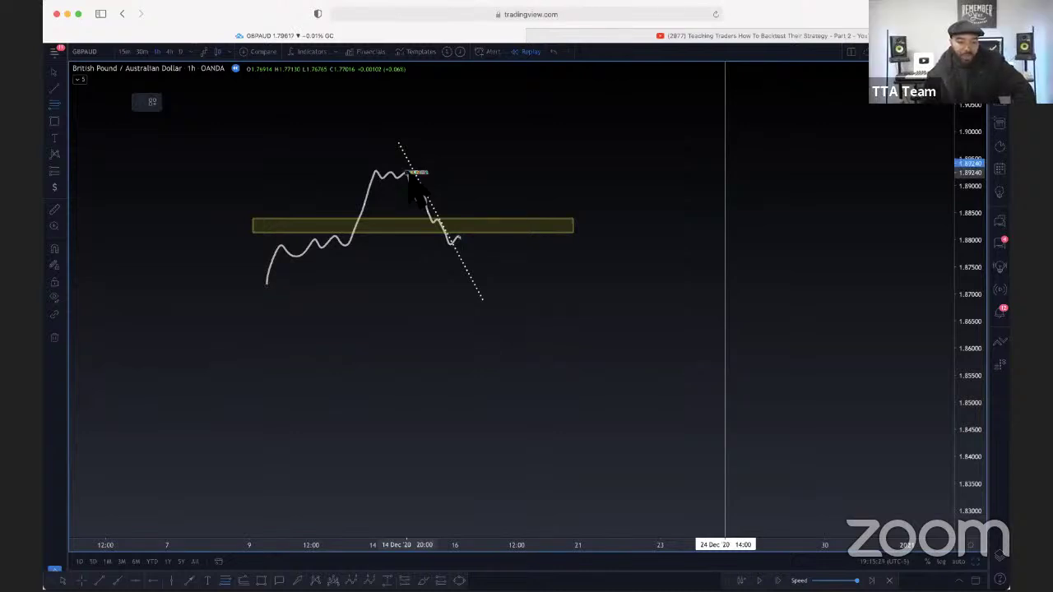
Draw a Fib Retracement over the sketched decline from about 1.8924 to 1.8788 and cover its 50–61.8% band with a yellow rectangle
left_click_drag(415, 185, 555, 249)
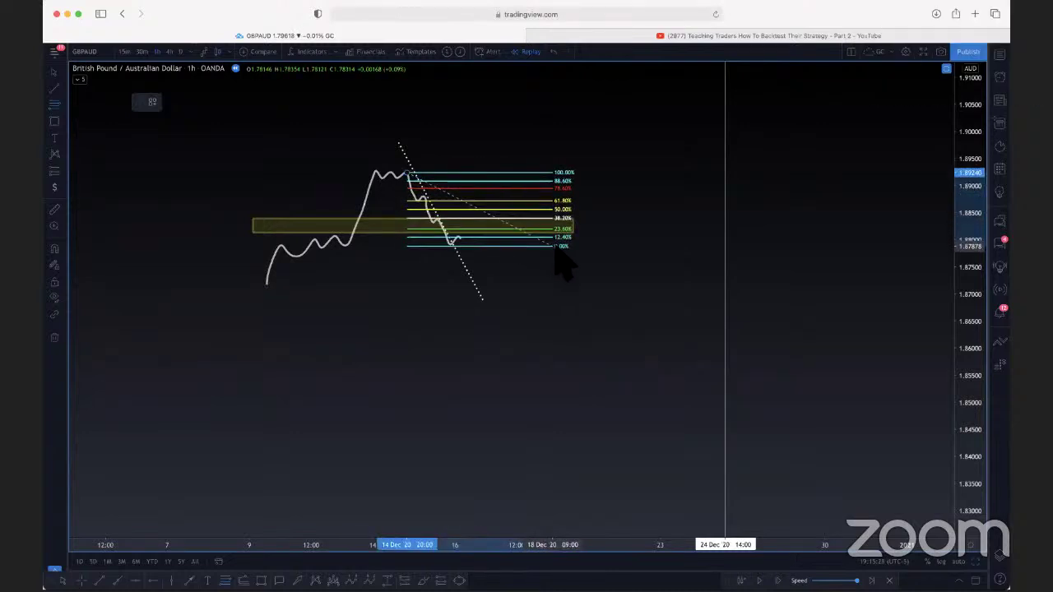
scroll(536, 292, "down", 3)
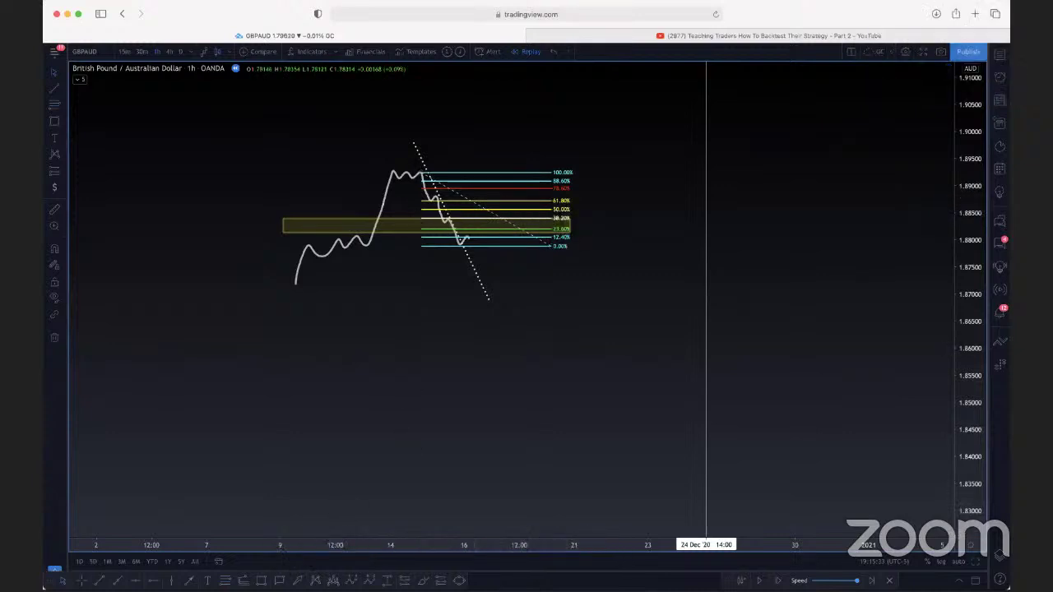
left_click(472, 202)
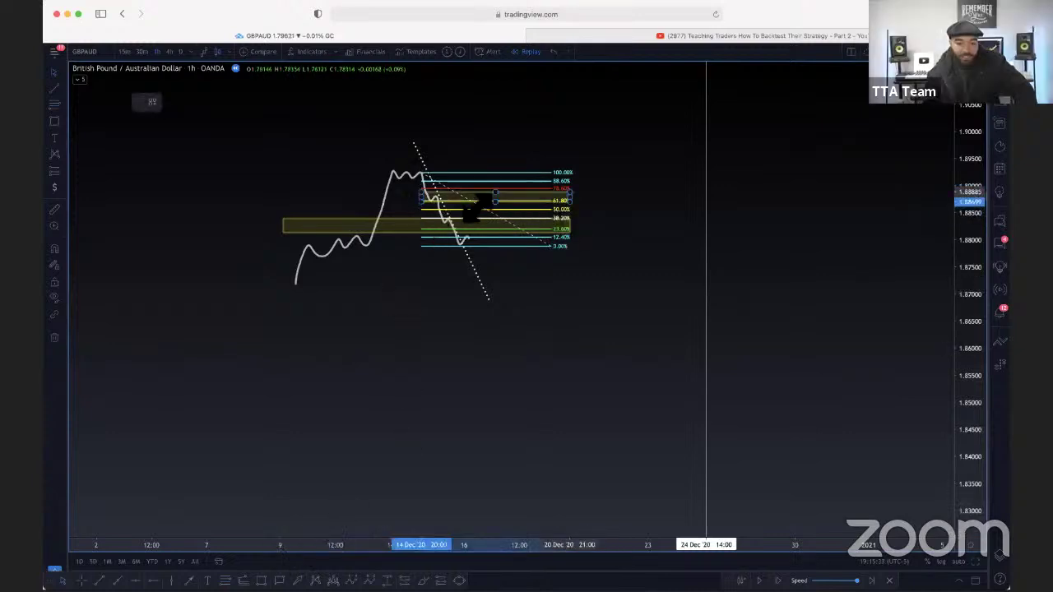
left_click_drag(570, 198, 646, 217)
left_click(647, 219)
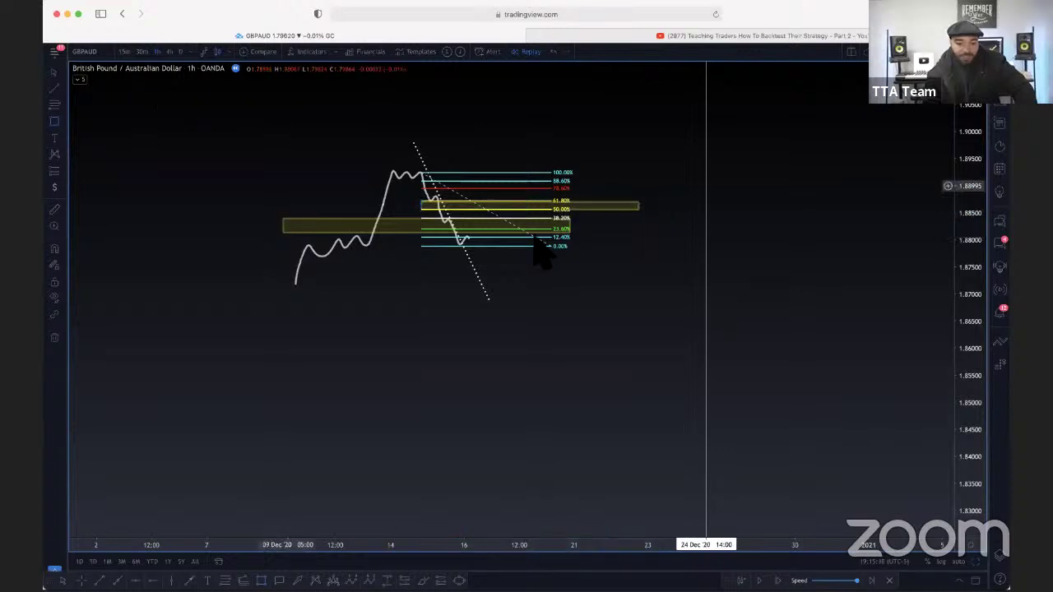
Recolor the lower zone rectangle's border and background to teal
double_click(301, 228)
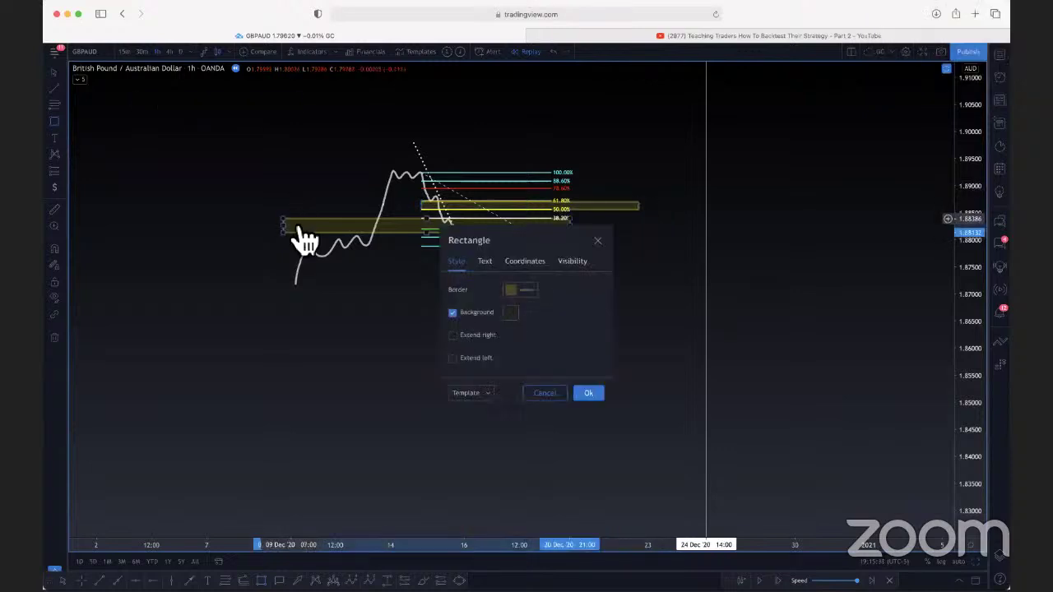
left_click(516, 290)
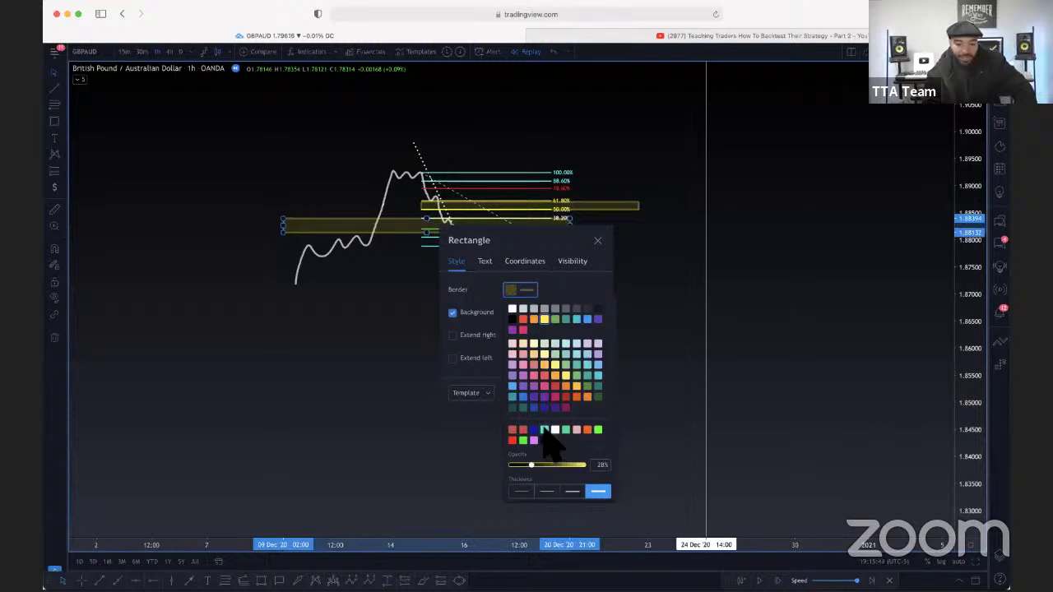
key("Escape")
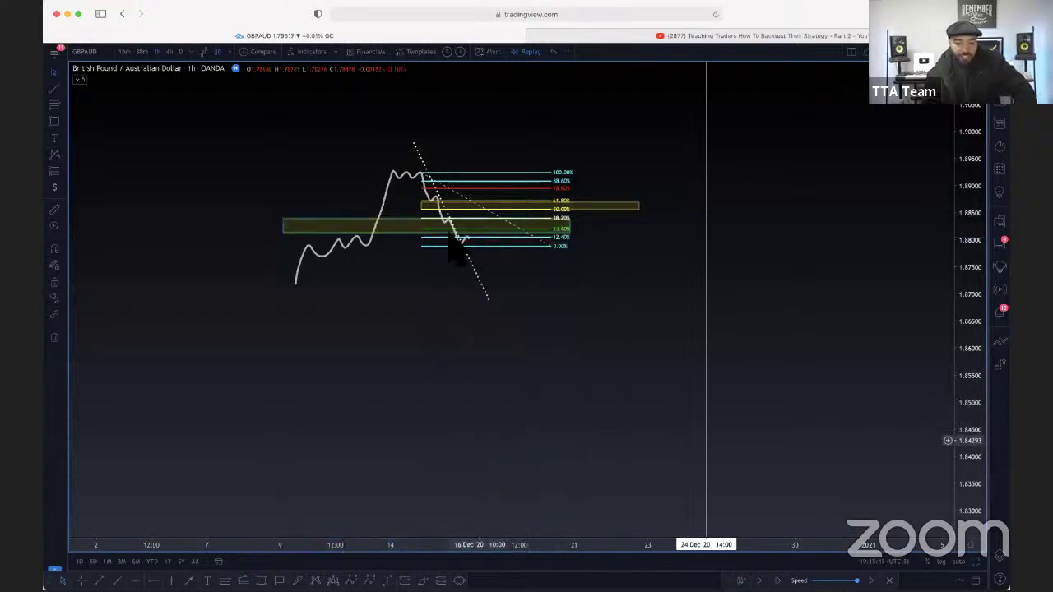
double_click(350, 236)
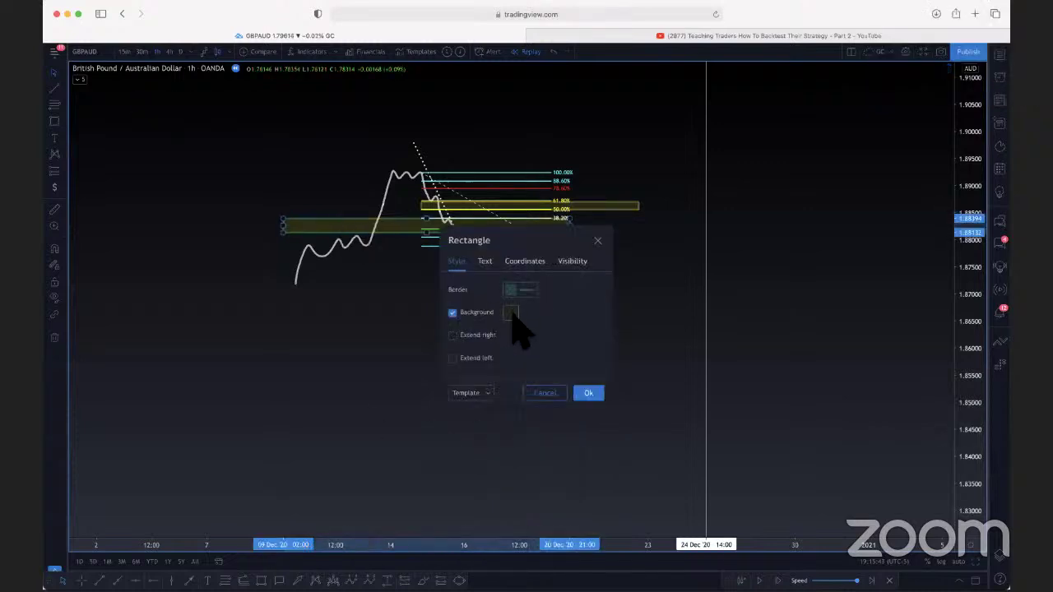
left_click(510, 312)
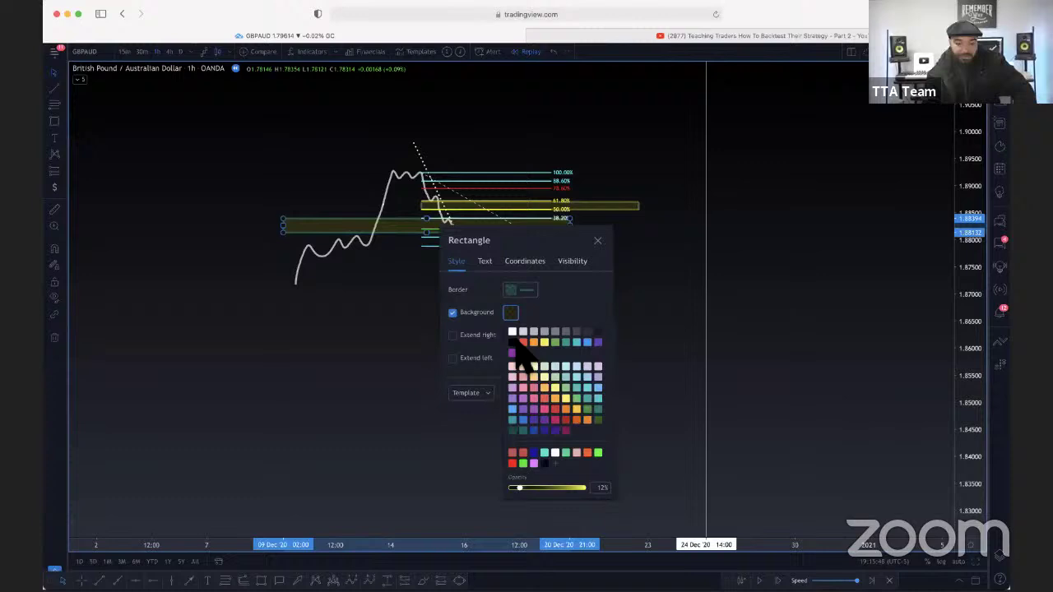
left_click(301, 423)
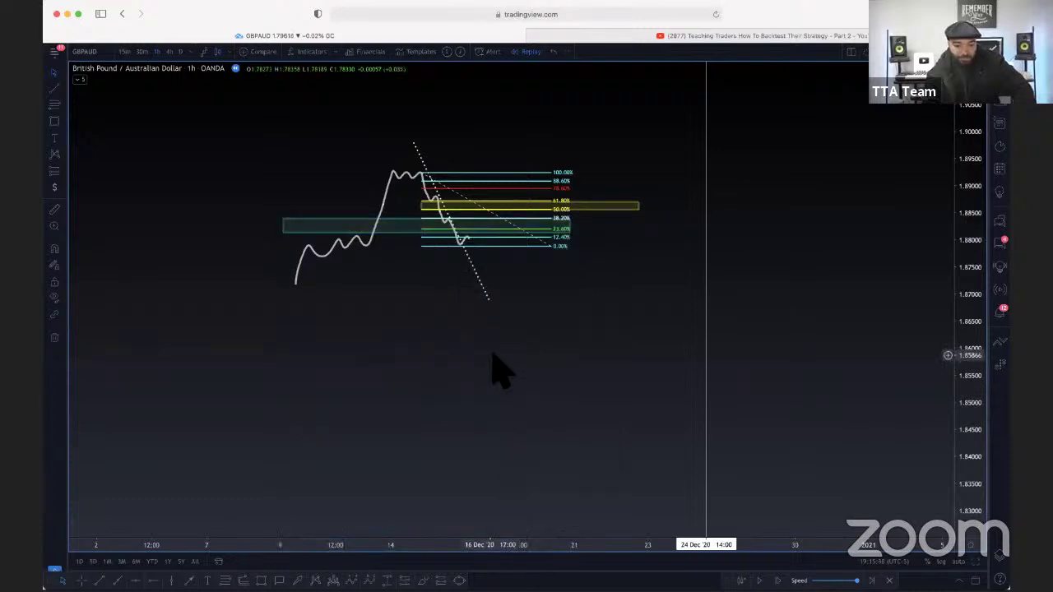
Delete the Fib Retracement and sketch a short freehand rise from the path's low into the teal zone
left_click(527, 262)
key("Delete")
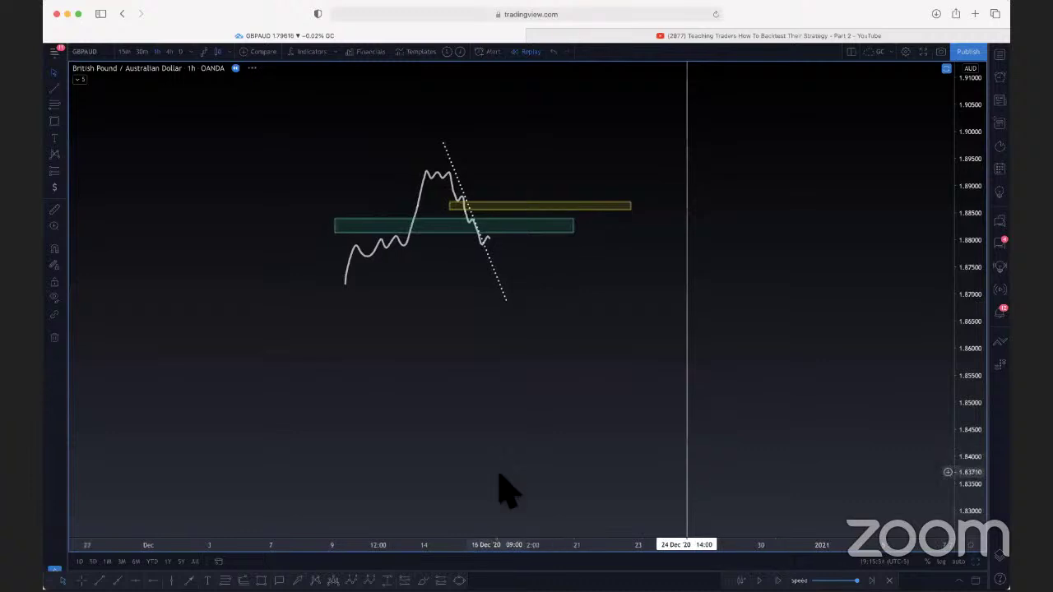
left_click(496, 253)
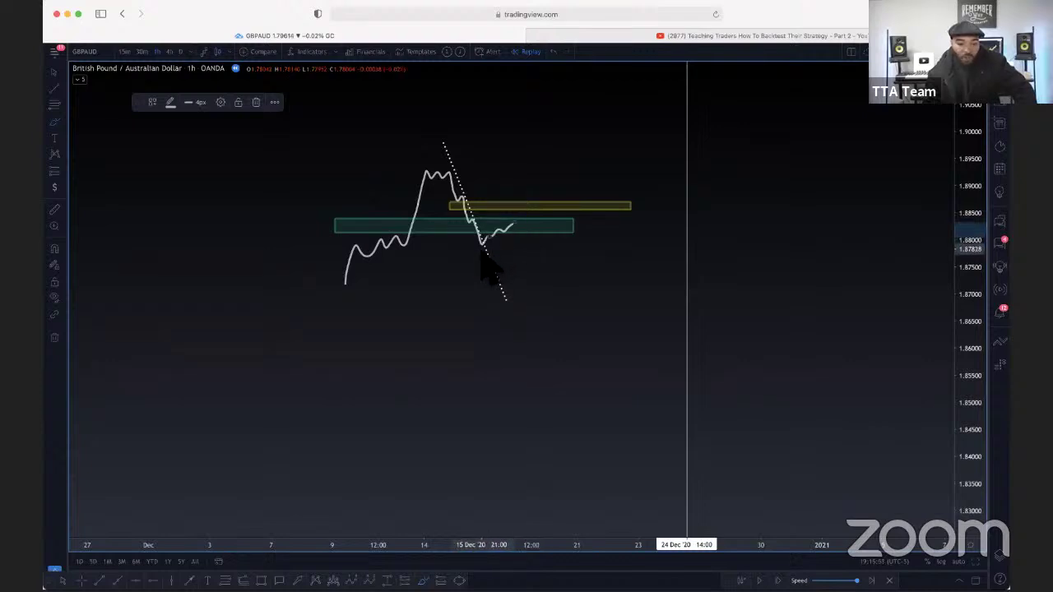
Draw a rising dotted trend line from the path's start through its later low, and extend the sketched rise into the yellow zone
mouse_move(346, 288)
left_mouse_down()
mouse_move(483, 255)
mouse_move(559, 221)
left_mouse_up()
left_click(555, 51)
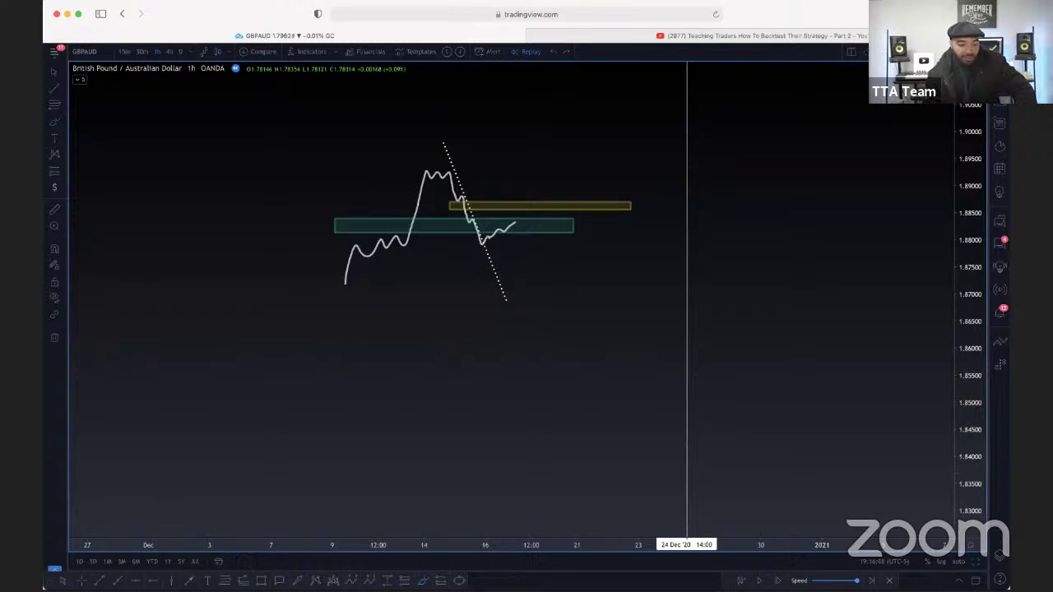
left_click(345, 287)
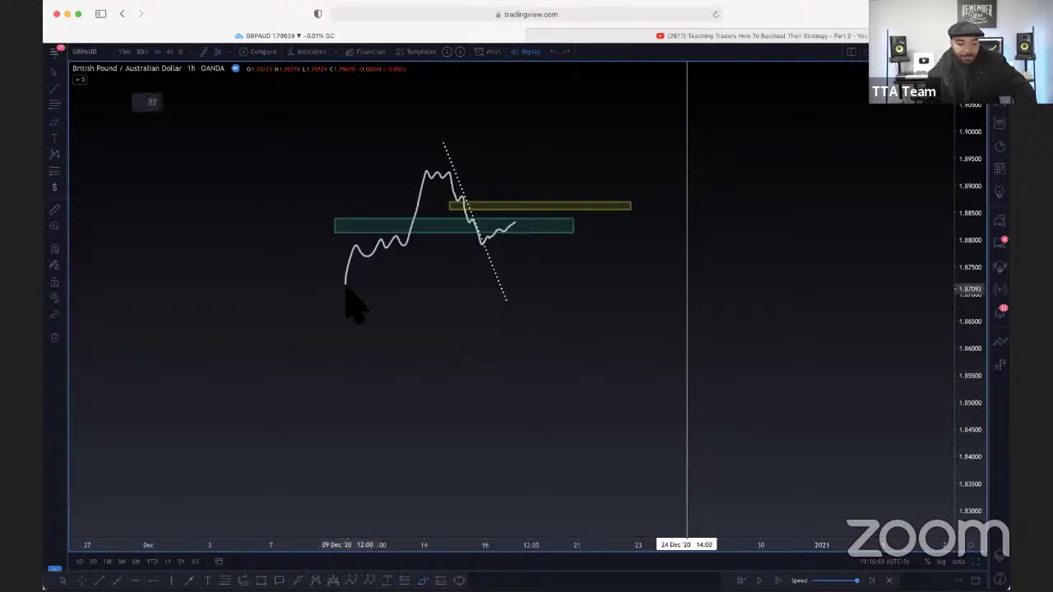
left_click(631, 200)
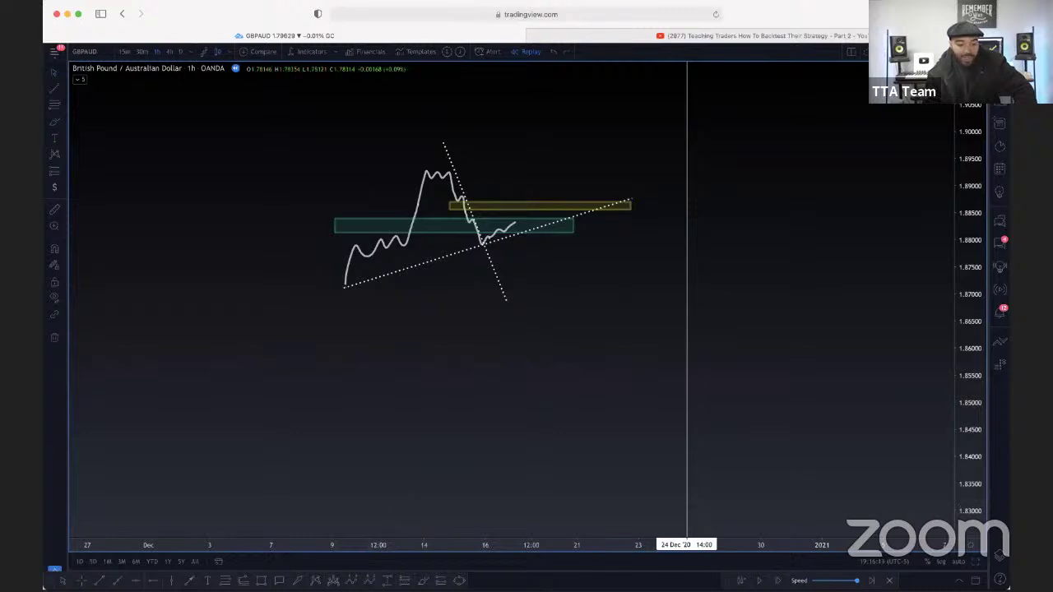
mouse_move(515, 224)
left_mouse_down()
mouse_move(537, 255)
mouse_move(536, 210)
left_mouse_up()
key("ctrl+z")
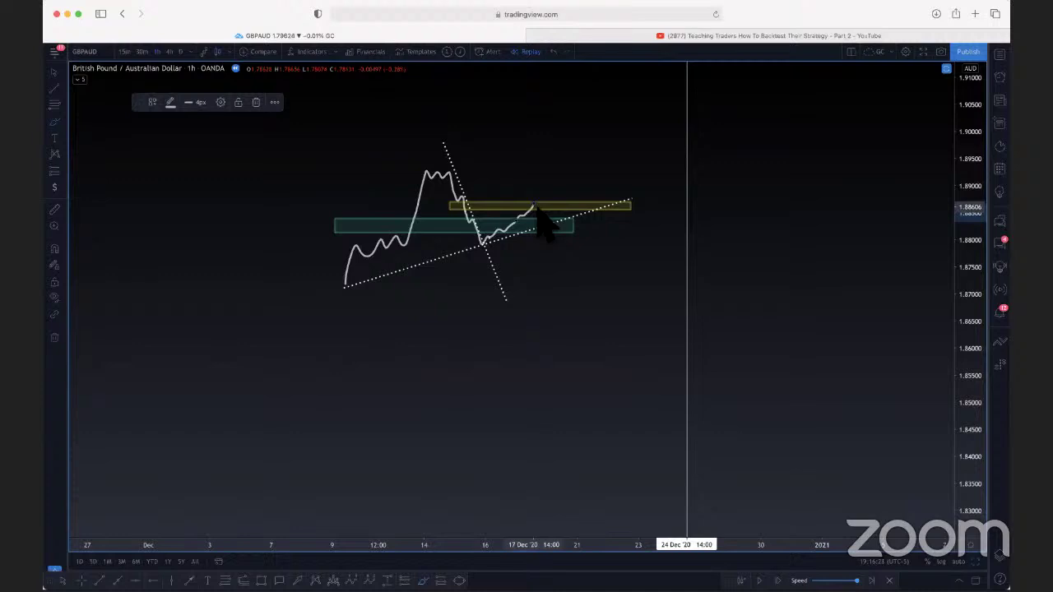
Place a red horizontal ray at about 1.8767 just below the consolidation, starting on the path's first rise
scroll(518, 315, "up", 4)
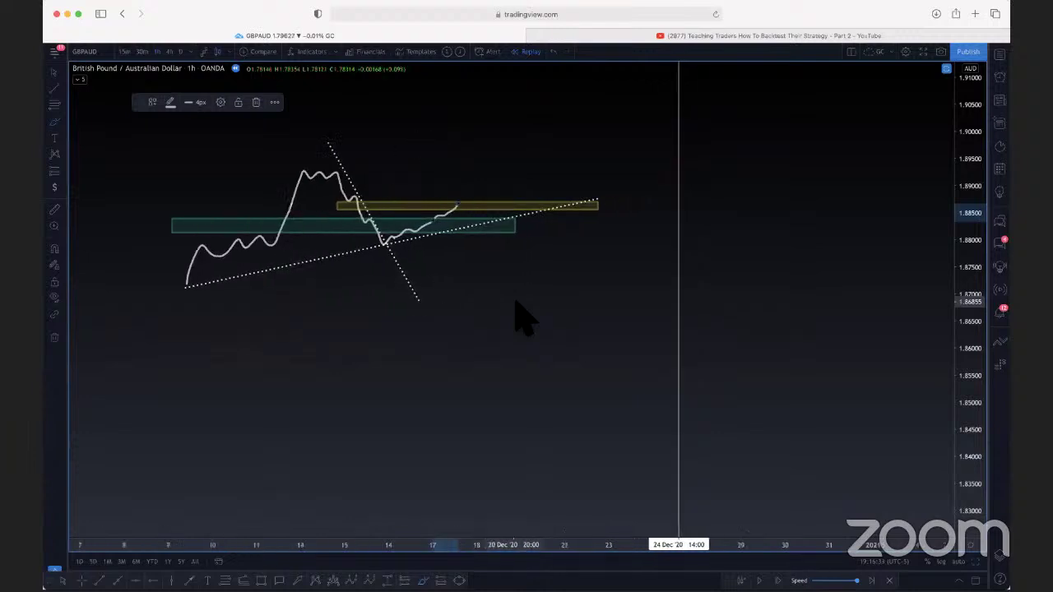
left_click_drag(992, 298, 983, 51)
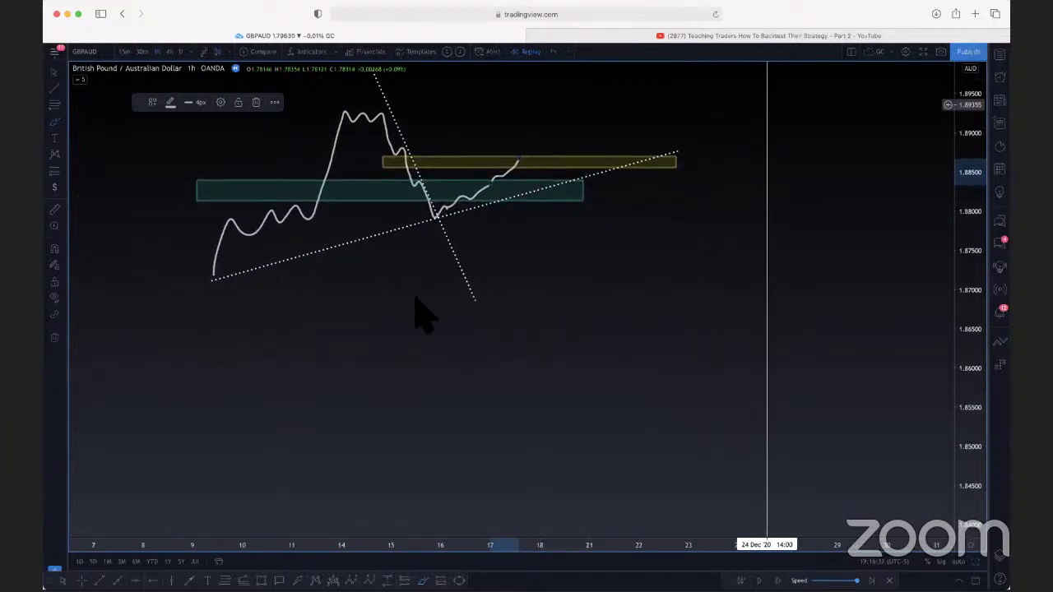
left_click_drag(424, 351, 421, 398)
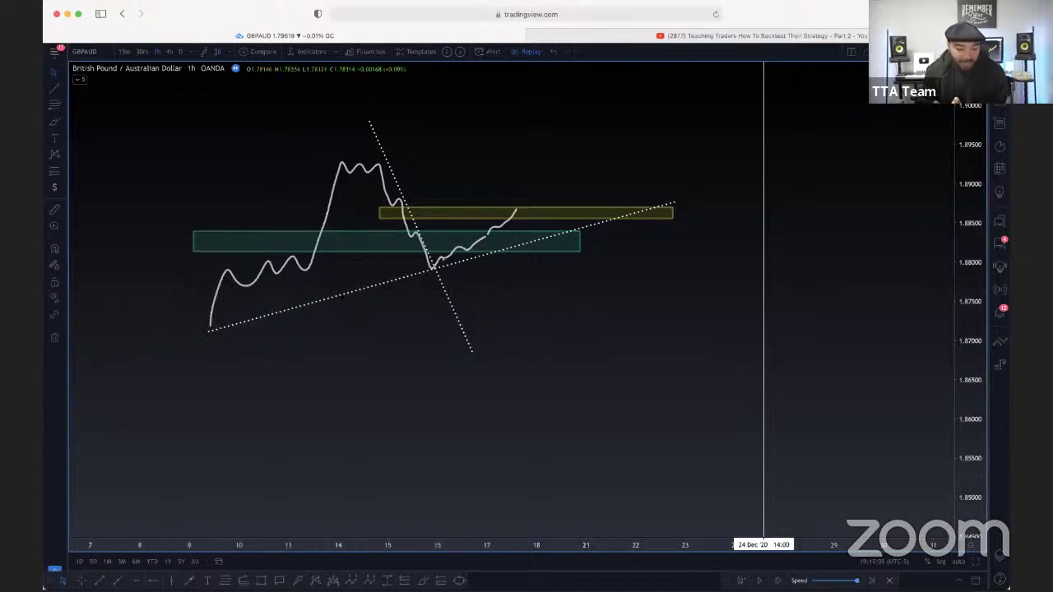
left_click(237, 289)
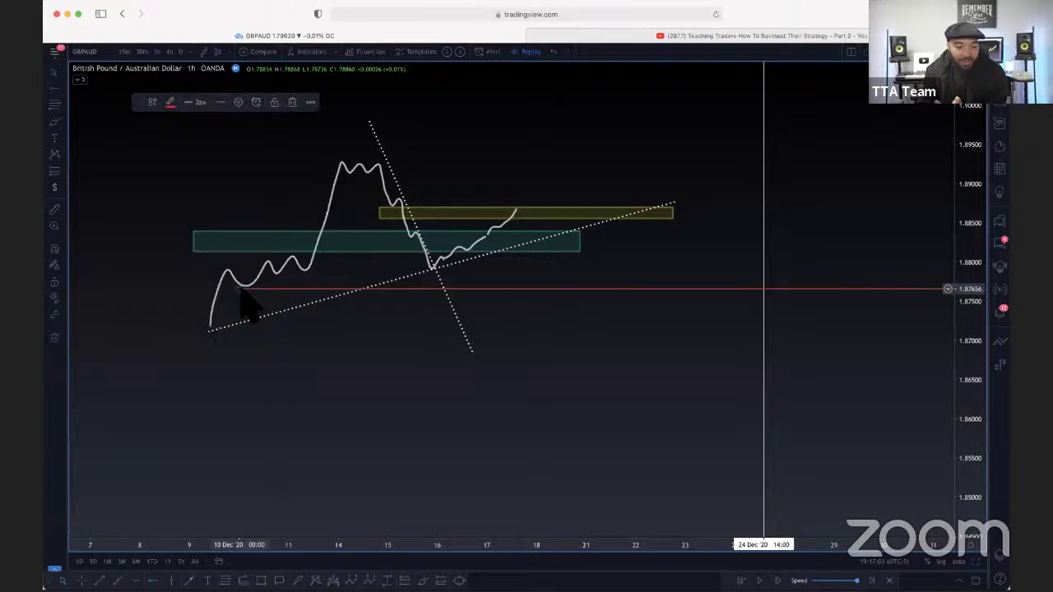
left_click_drag(234, 291, 217, 287)
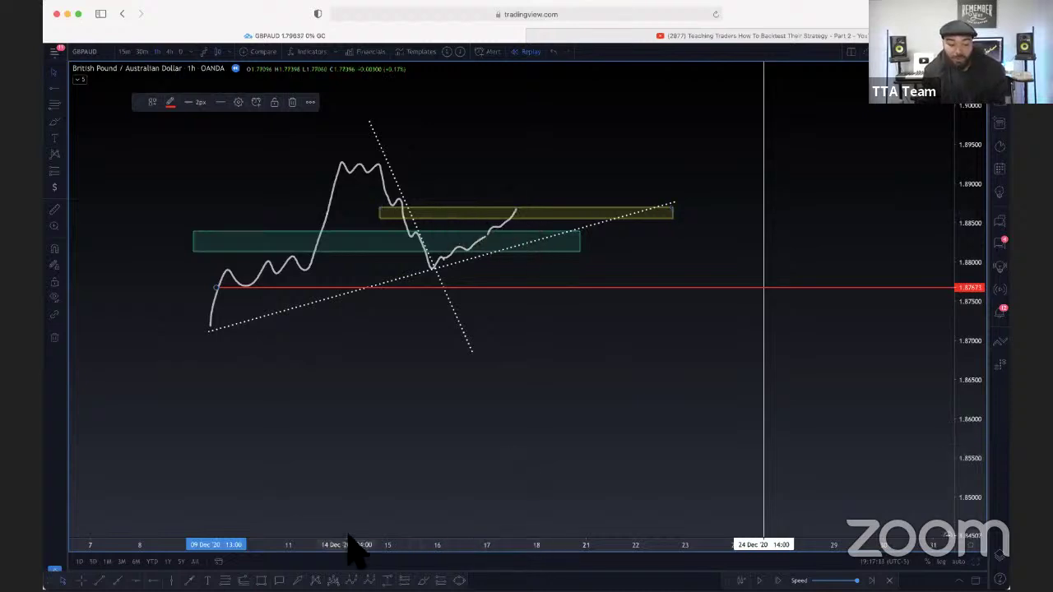
Try sketching a dip and breakout above the yellow zone, and a drop through the rising trend line, undoing each sketch
mouse_move(516, 210)
left_mouse_down()
mouse_move(528, 233)
mouse_move(543, 196)
left_mouse_up()
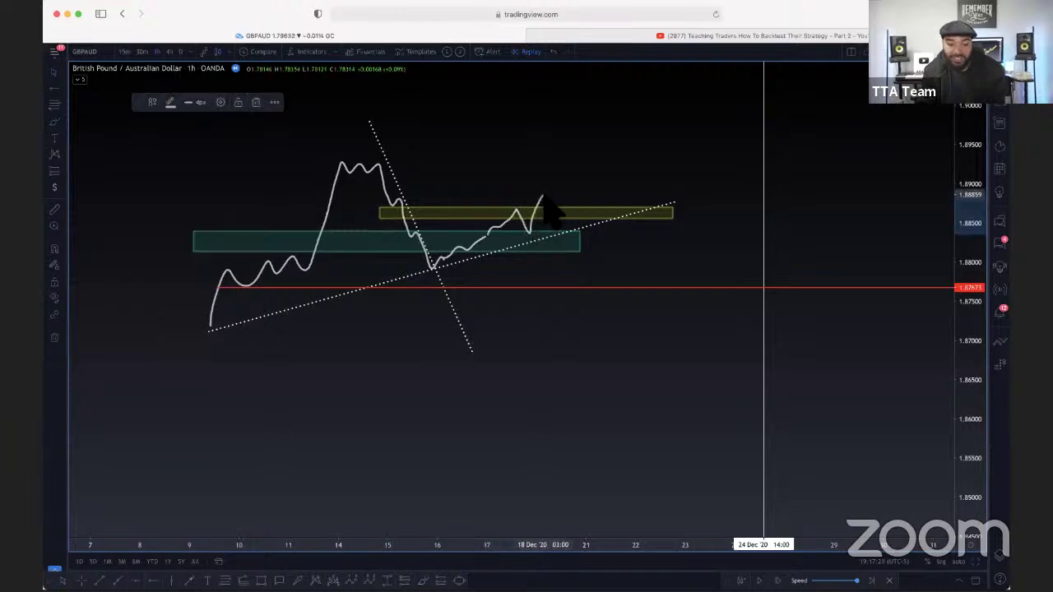
key("super+z")
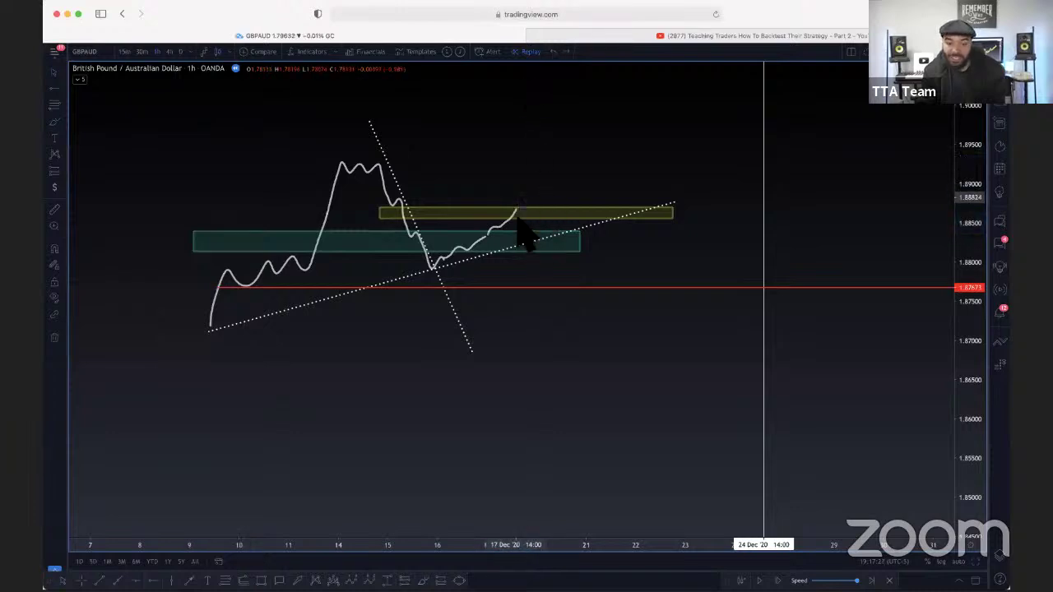
mouse_move(518, 215)
left_mouse_down()
mouse_move(519, 203)
mouse_move(537, 272)
left_mouse_up()
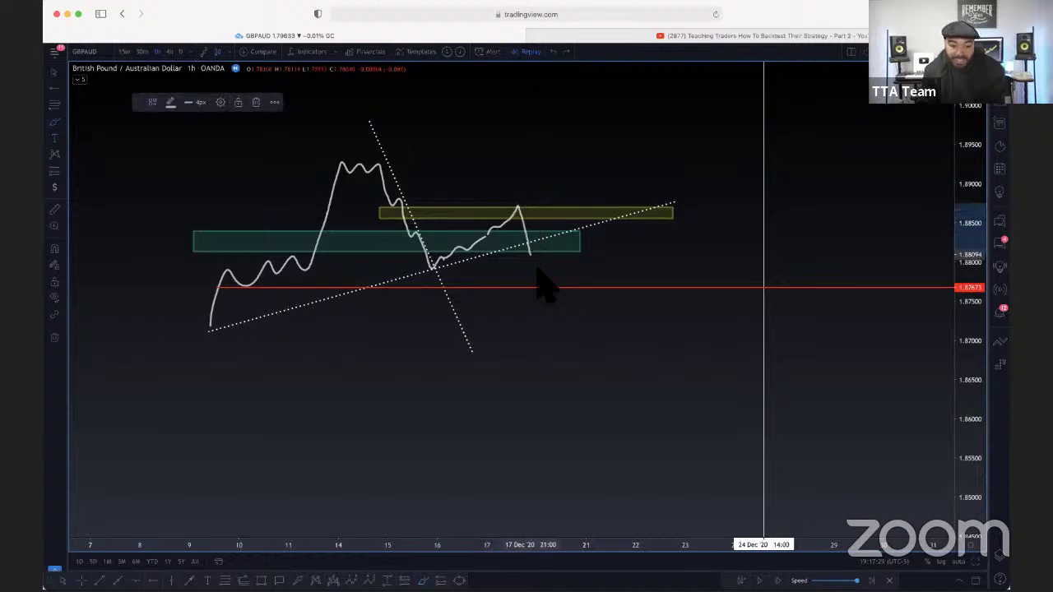
left_click(555, 52)
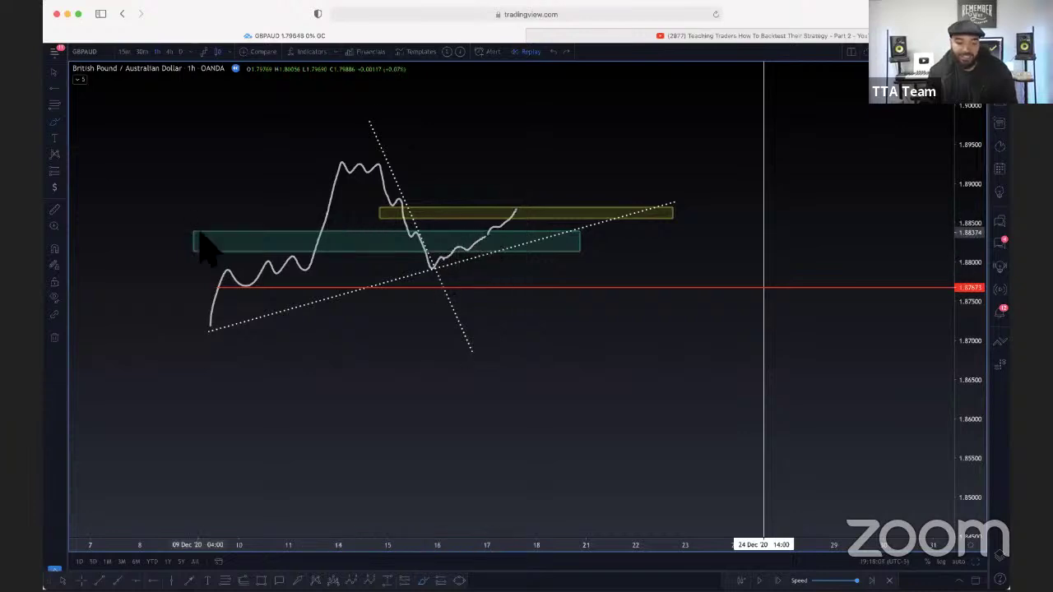
Sketch an alternative freehand path from the teal zone that dips slightly and rises again toward the yellow zone
left_click(491, 237)
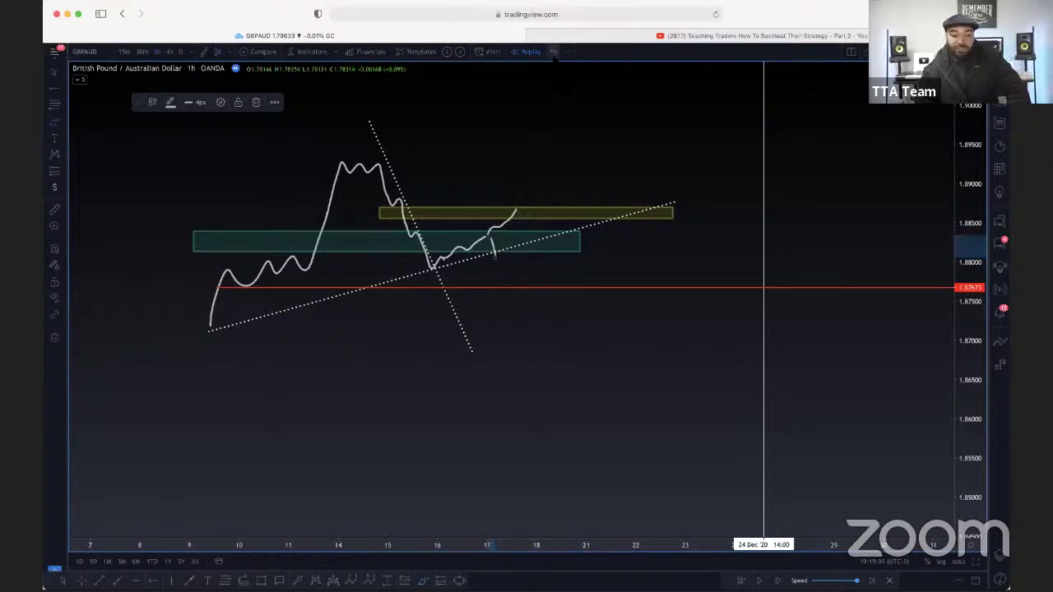
left_click(510, 280)
left_click_drag(488, 236, 522, 229)
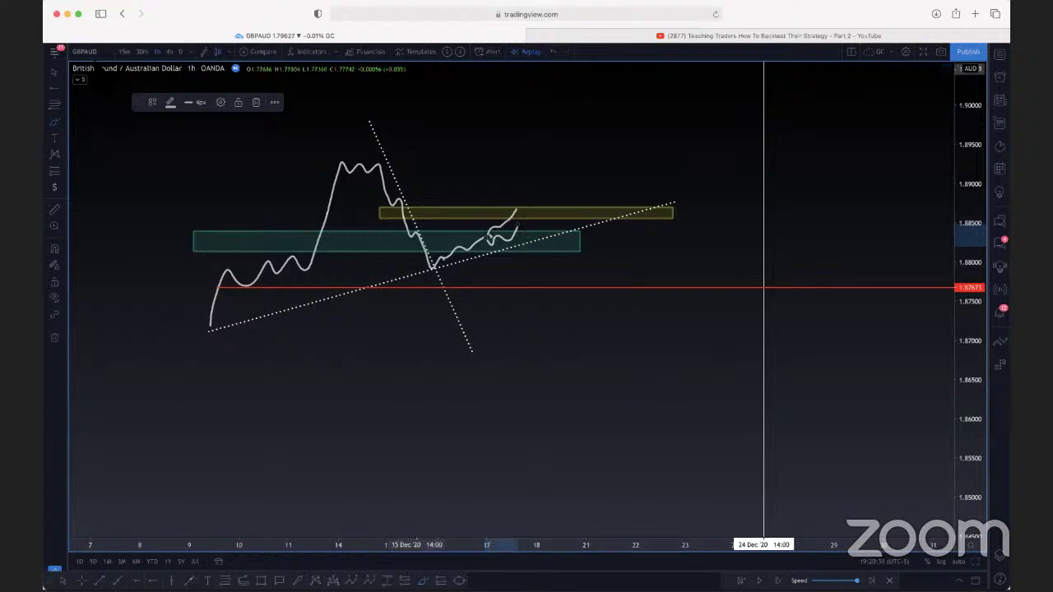
Delete the falling trend line, the yellow and teal zone rectangles and the main sketched price path
left_click(413, 208)
key("Delete")
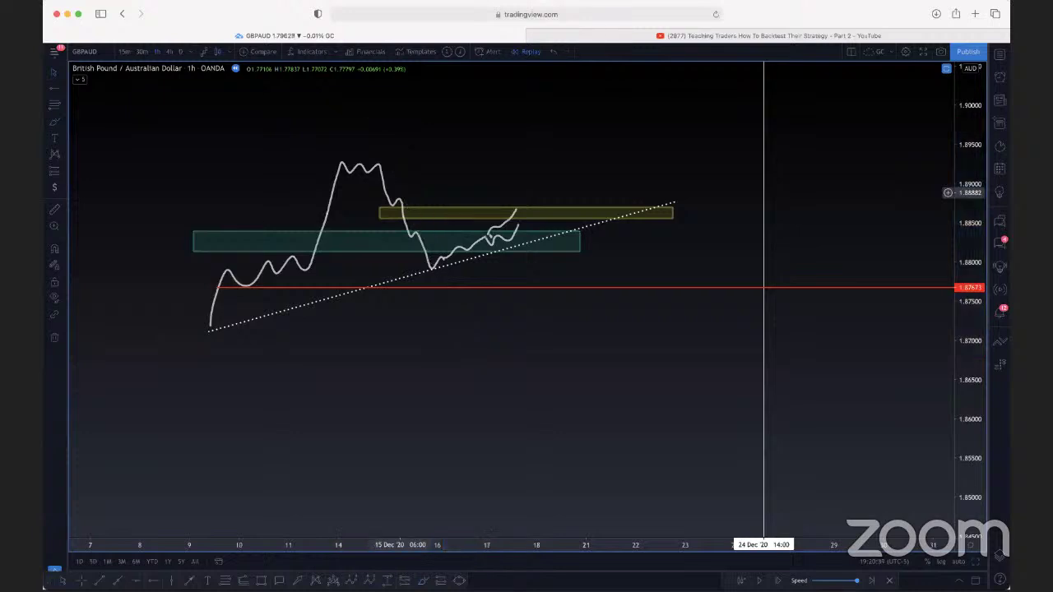
left_click(428, 227)
key("Delete")
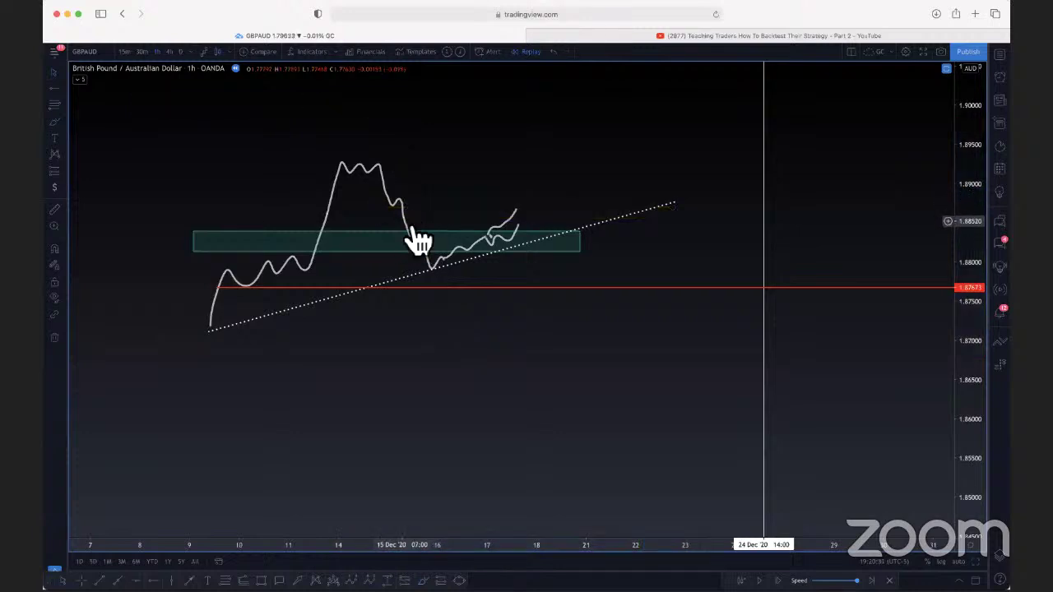
key("Delete")
left_click(424, 251)
key("Delete")
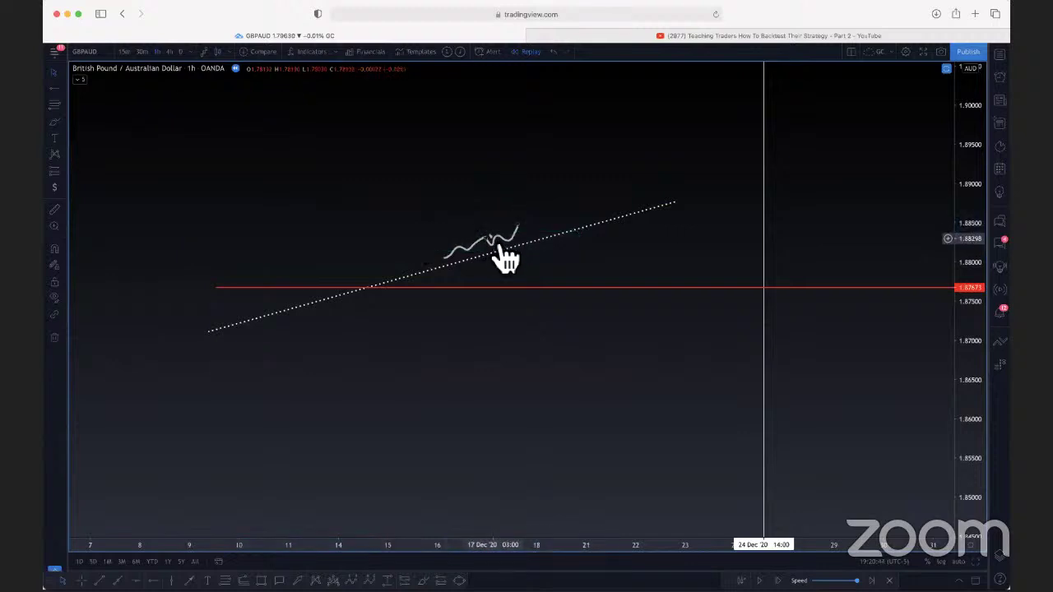
Clear the remaining drawings by deleting the short freehand strokes, the rising trend line and the red horizontal ray
left_click(501, 245)
key("Delete")
left_click(501, 251)
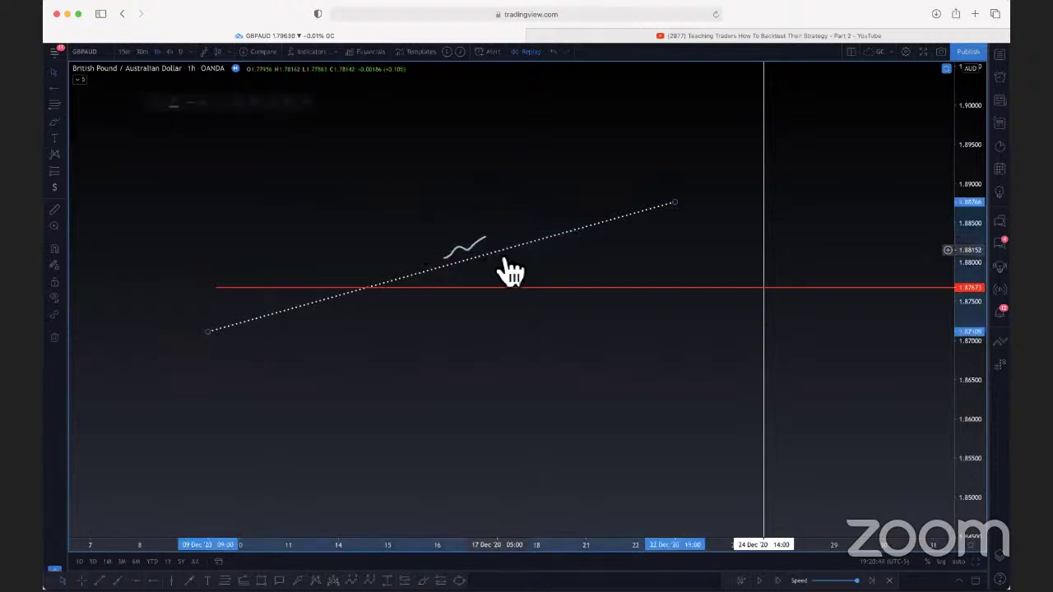
key("Delete")
left_click(486, 240)
key("Delete")
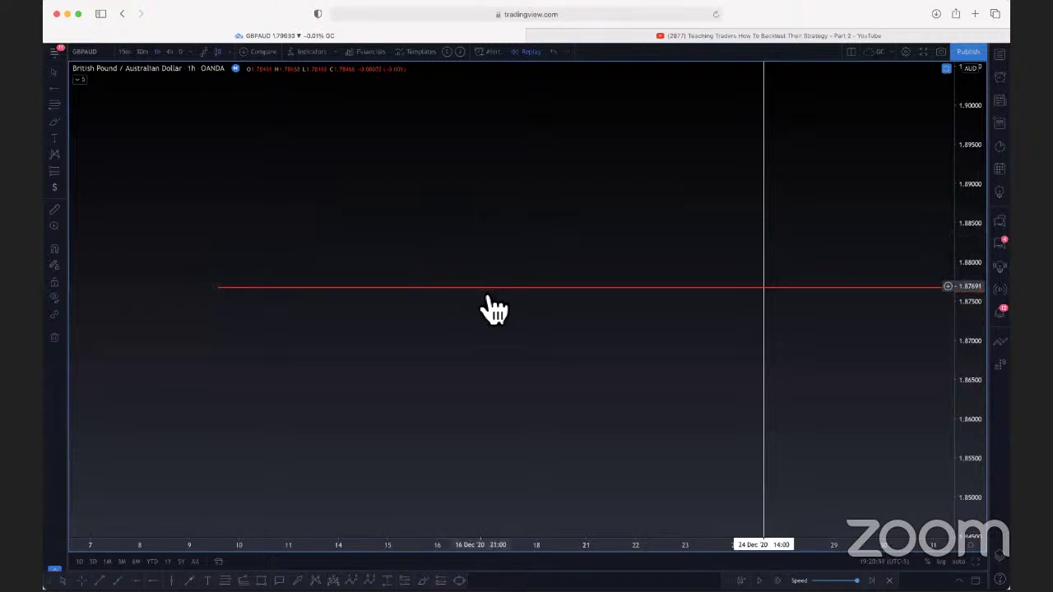
left_click(490, 292)
key("Delete")
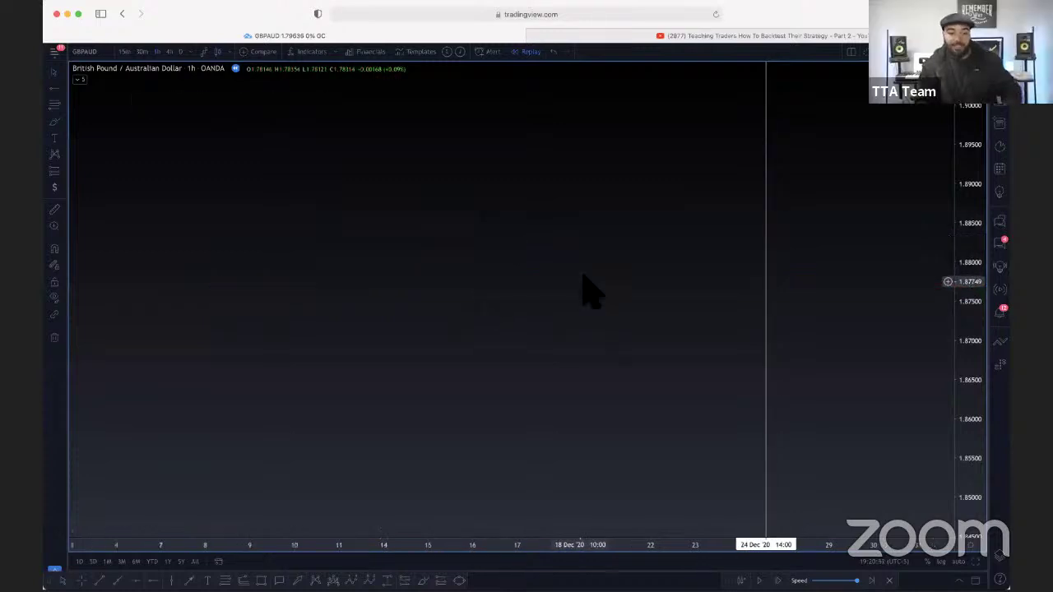
scroll(584, 289, "down", 2)
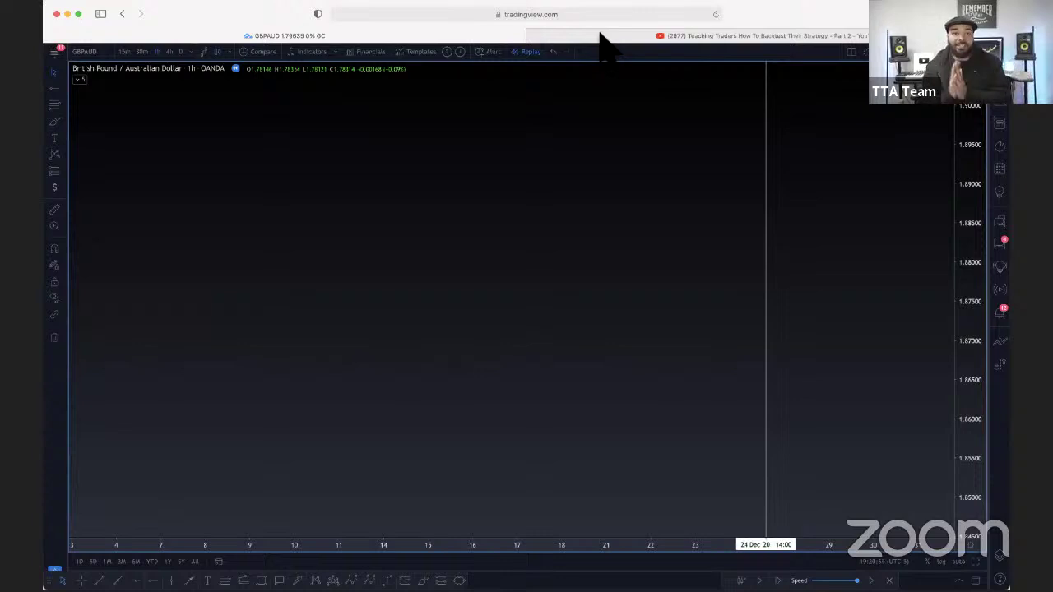